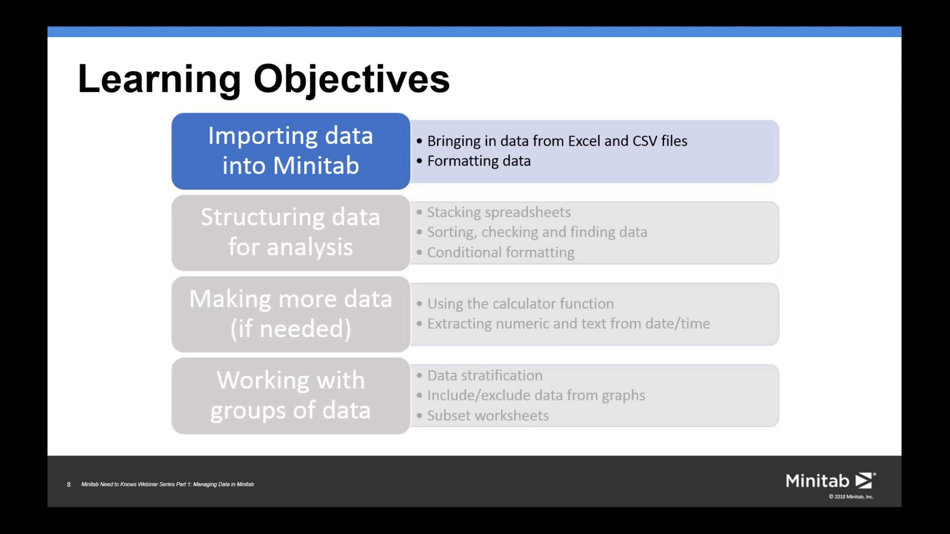
Switch to Minitab and point out the column-name row and the first data row of the empty worksheet
key("alt+Tab")
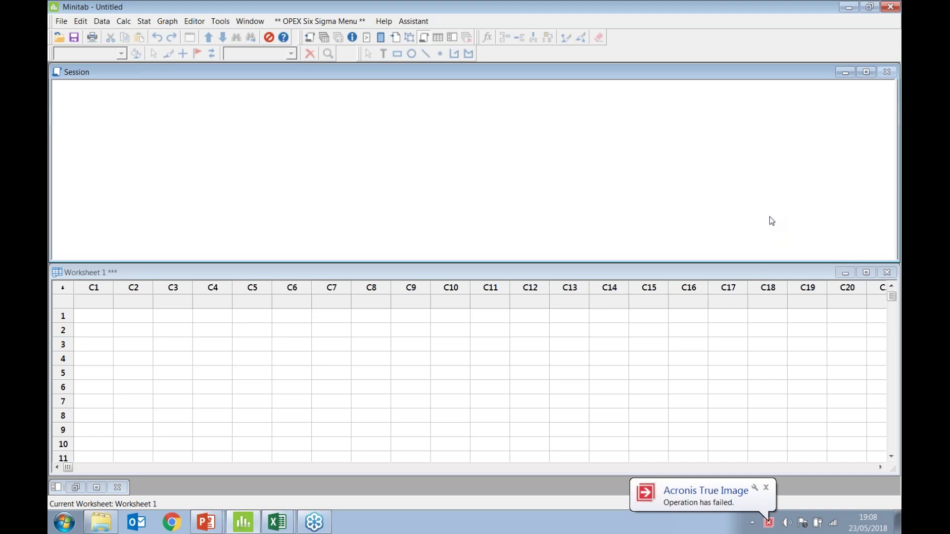
left_click(67, 300)
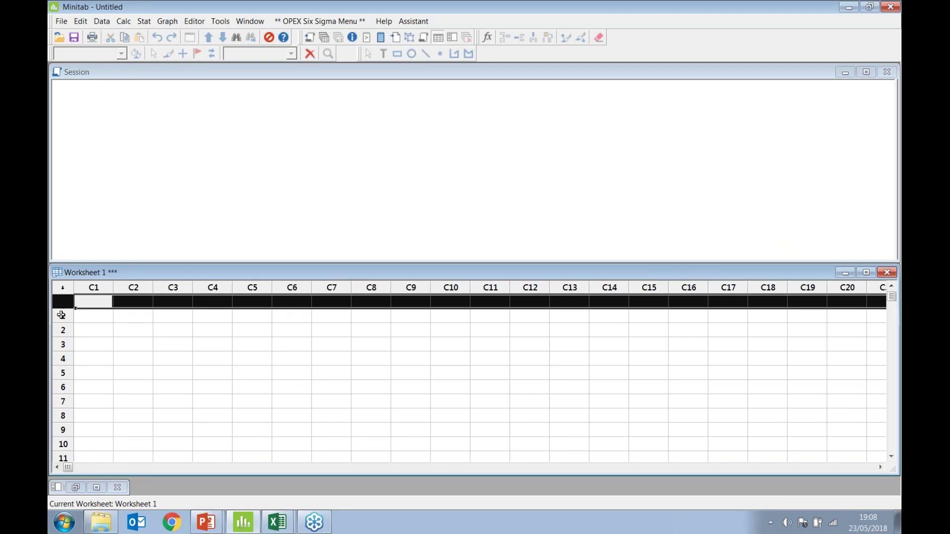
left_click(60, 317)
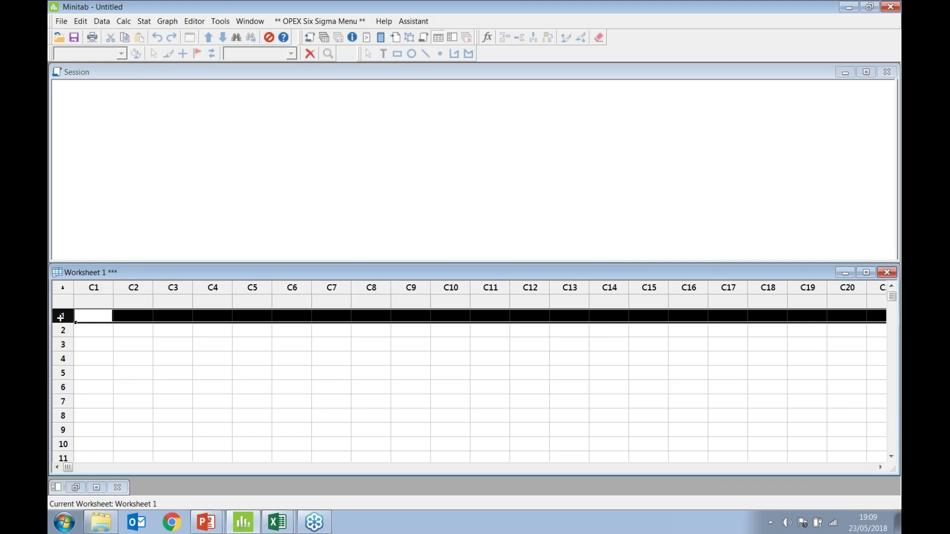
Switch to the Excel workbook and examine the Vehicle Type and Year Period columns of the vehicle data
key("alt+Tab")
key("alt+Tab")
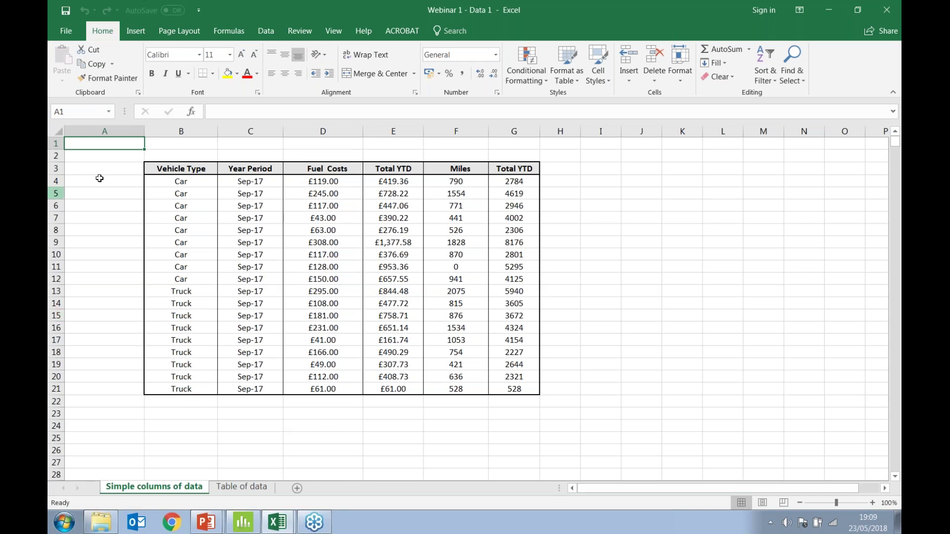
left_click(189, 171)
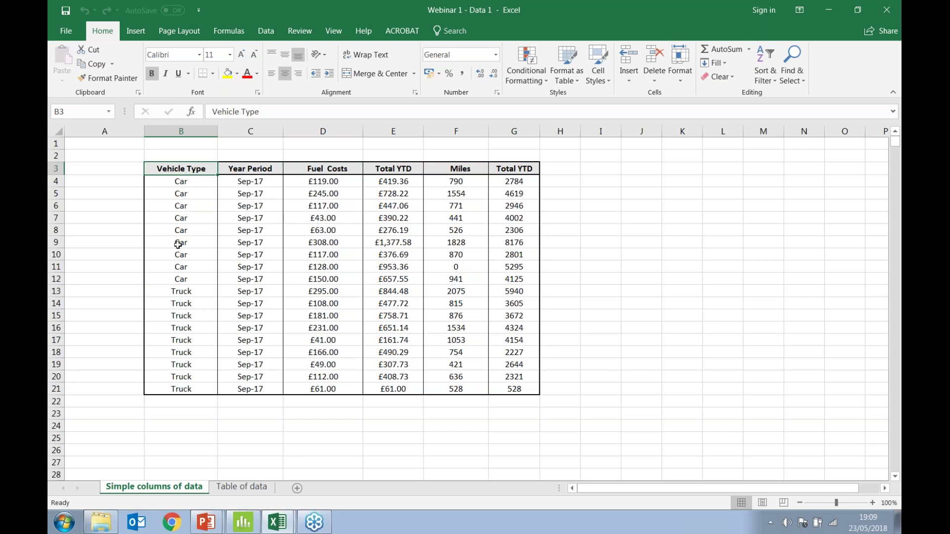
left_click(252, 170)
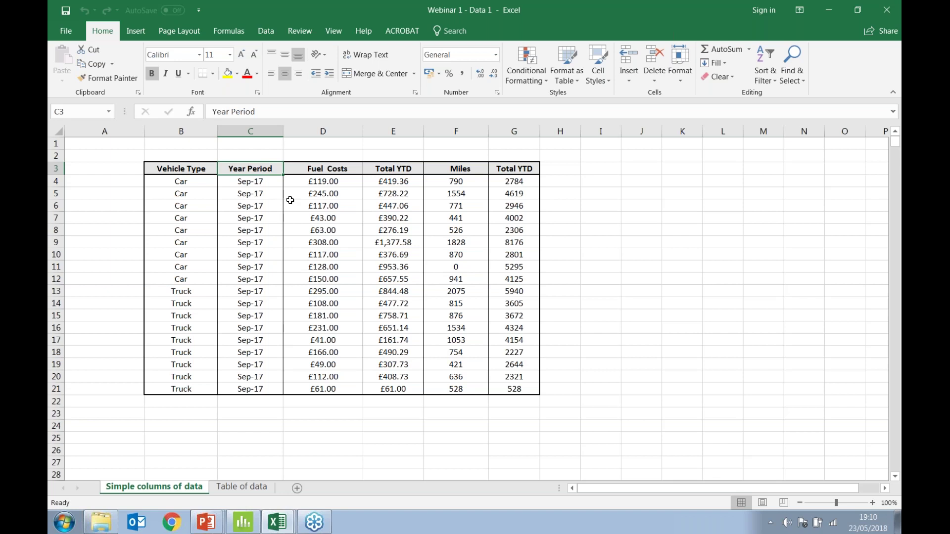
Copy the whole vehicle data table including its headers, B3 to G21
left_click_drag(157, 172, 504, 388)
right_click(504, 388)
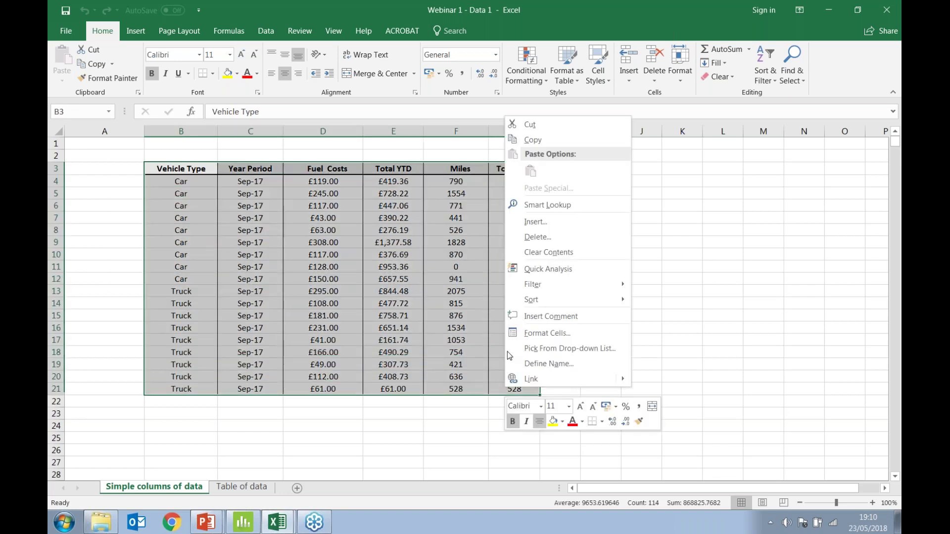
left_click(533, 140)
Switch to Minitab, paste the copied table starting at the column-name cell of C1, and enlarge the worksheet window
key("alt+Tab")
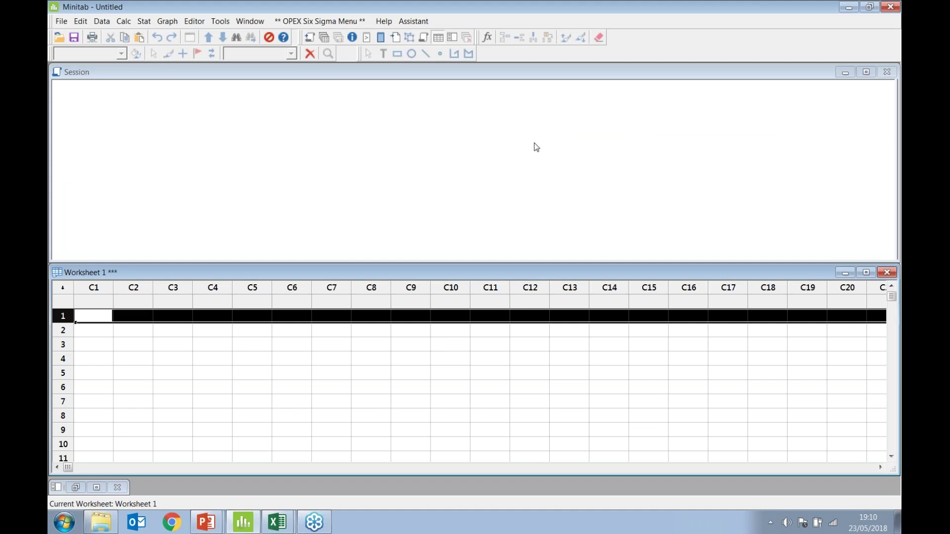
left_click(101, 303)
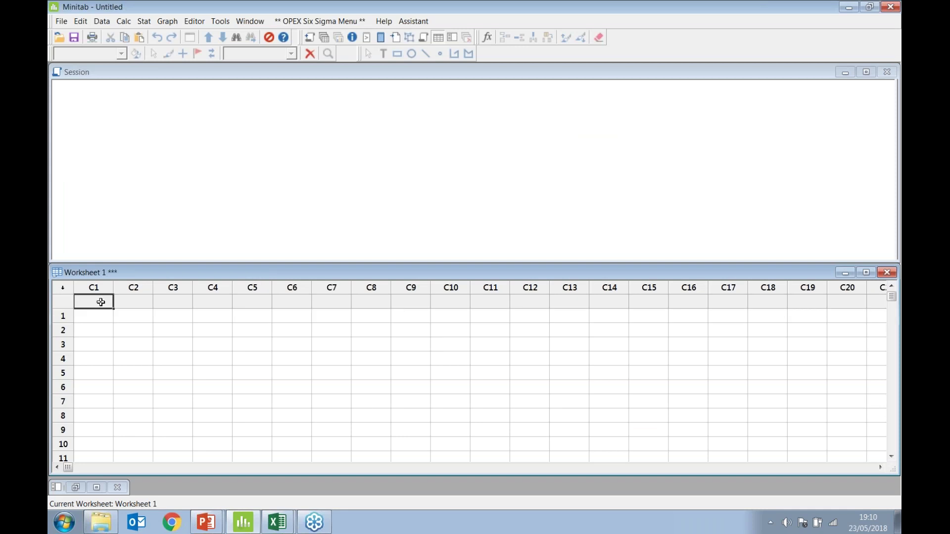
right_click(101, 302)
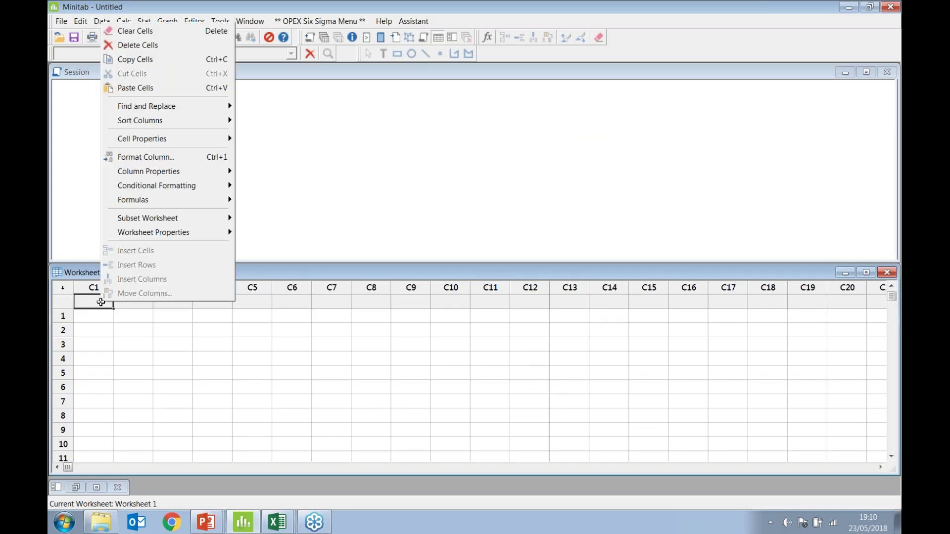
left_click(142, 89)
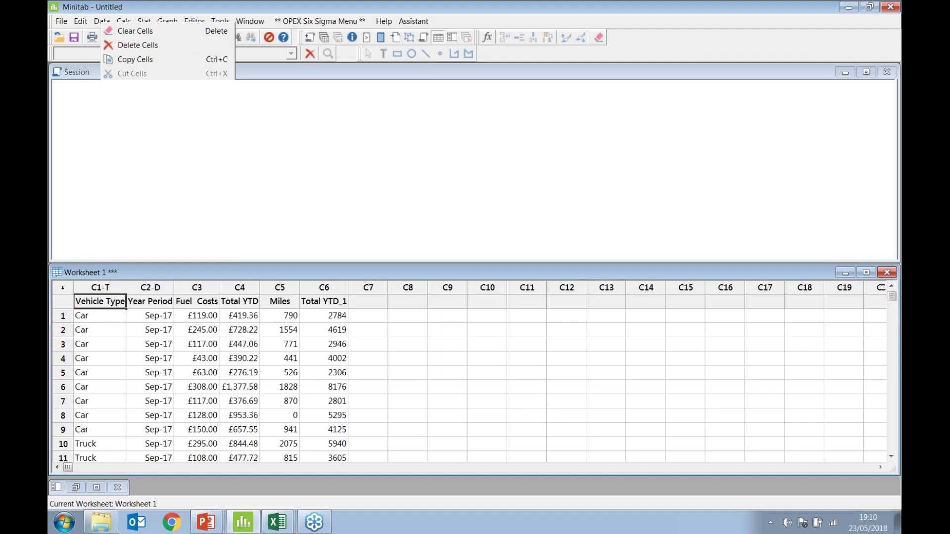
left_click_drag(241, 262, 244, 195)
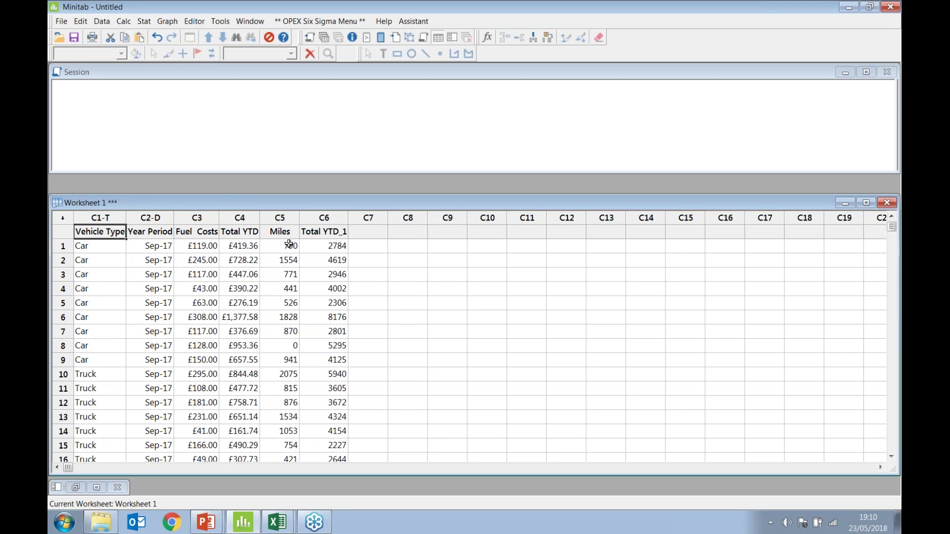
Compare the names of the two Total YTD columns in the pasted worksheet
left_click(333, 230)
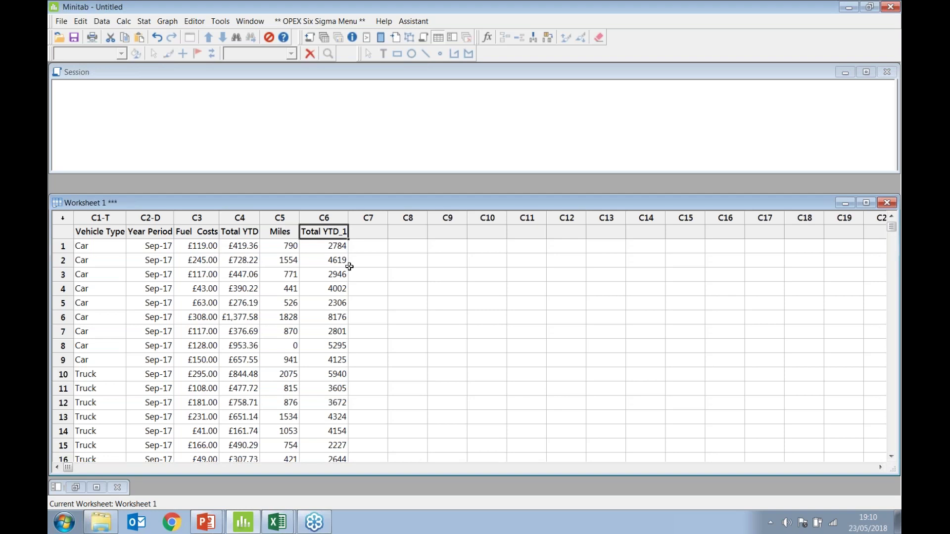
left_click(245, 234)
left_click(307, 234)
Switch to Excel and select columns B through G in full as the source for a second paste
key("alt+Tab")
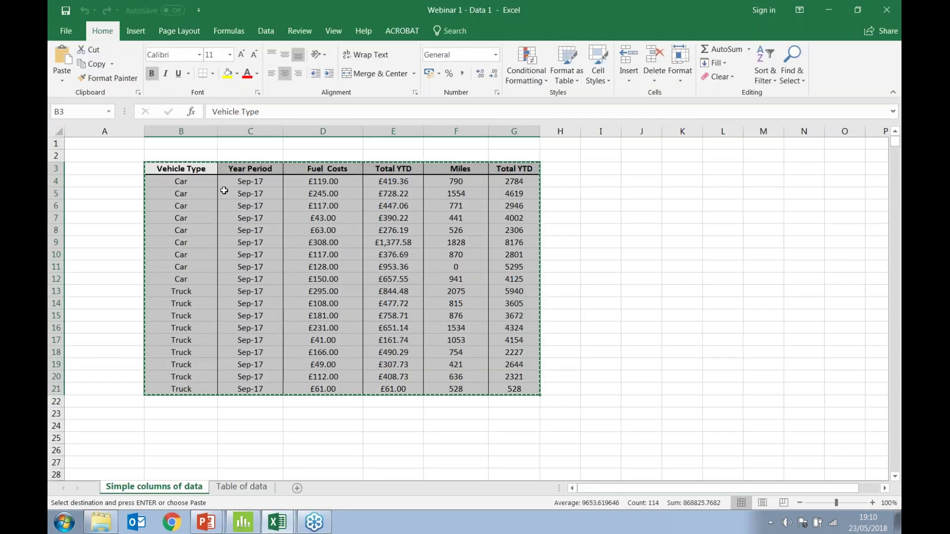
left_click(204, 131)
left_click_drag(204, 131, 512, 133)
right_click(511, 132)
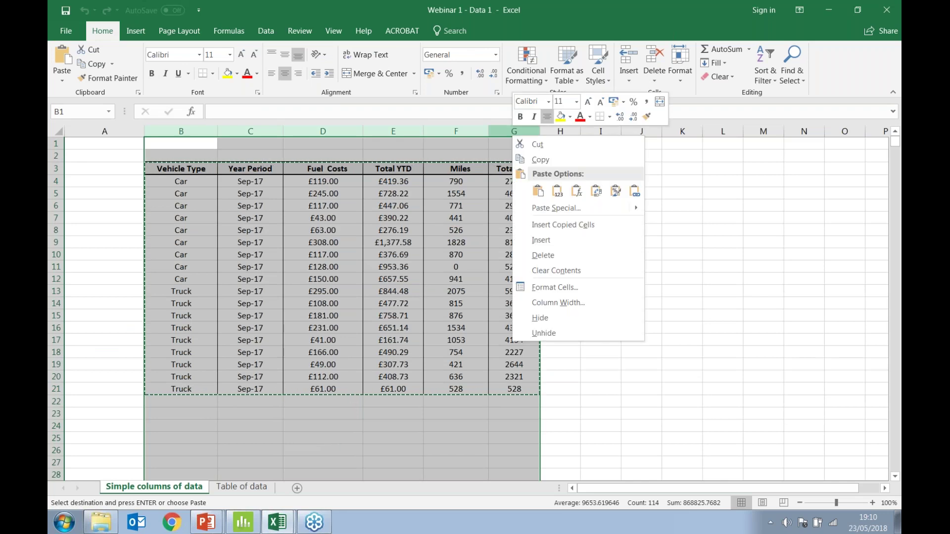
key("Escape")
Switch to Minitab and paste the data again starting at the column-name cell of C8
key("alt+Tab")
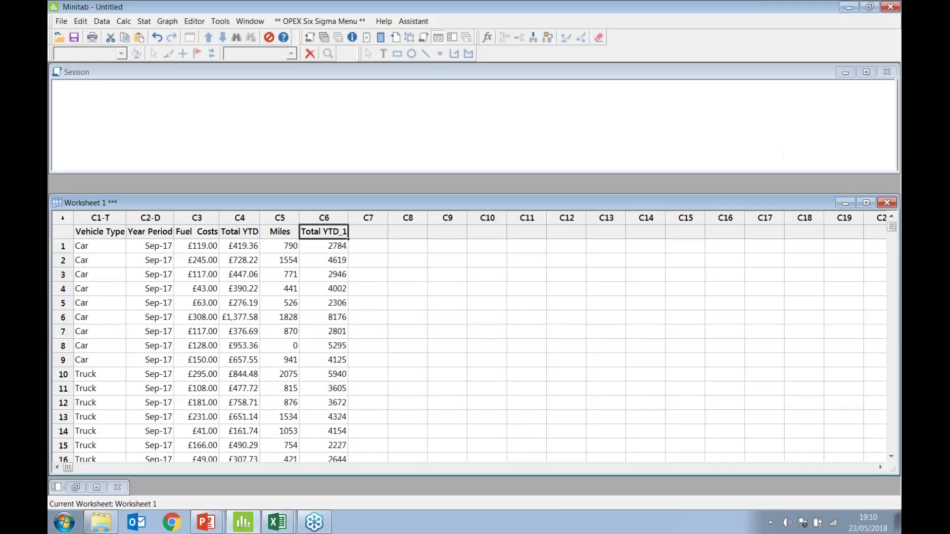
left_click(410, 231)
right_click(410, 232)
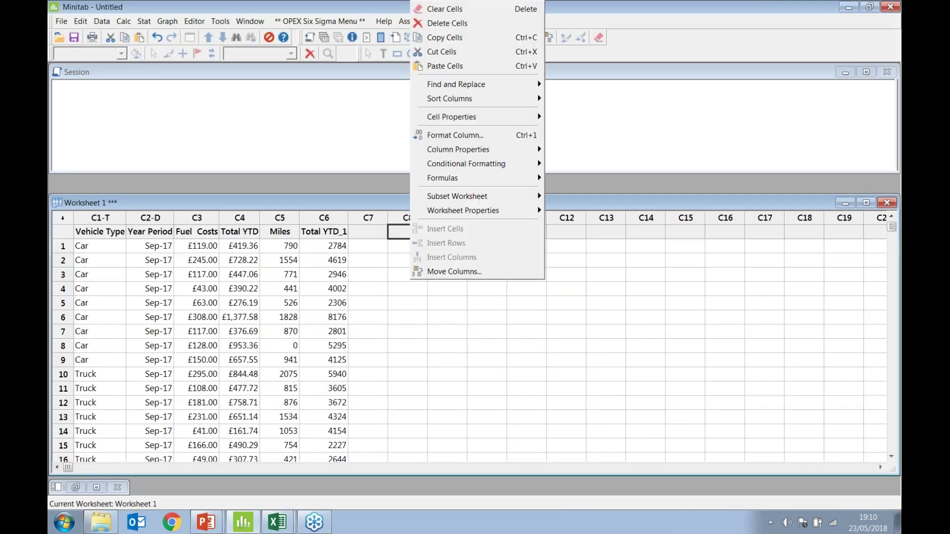
left_click(445, 66)
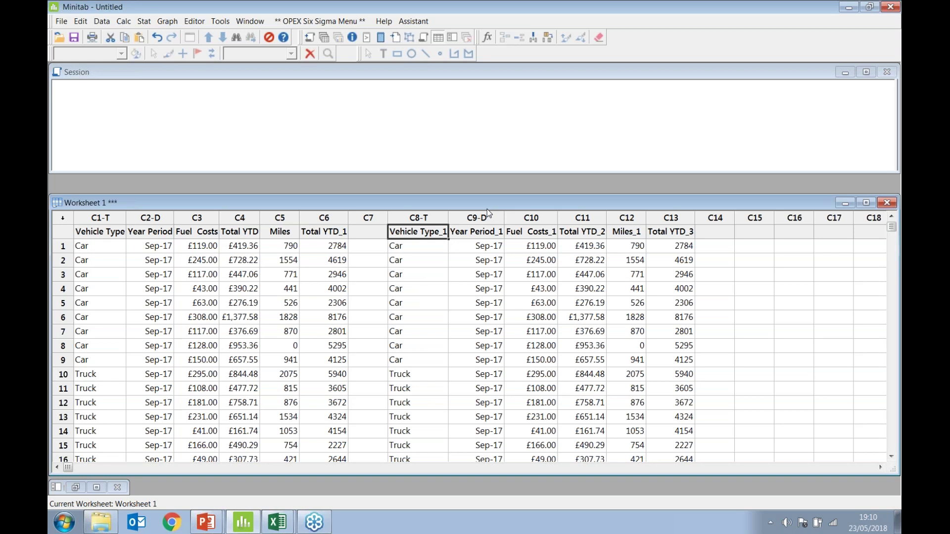
Delete the duplicate data in columns C8 through C13
left_click(405, 244)
left_click_drag(419, 218, 674, 218)
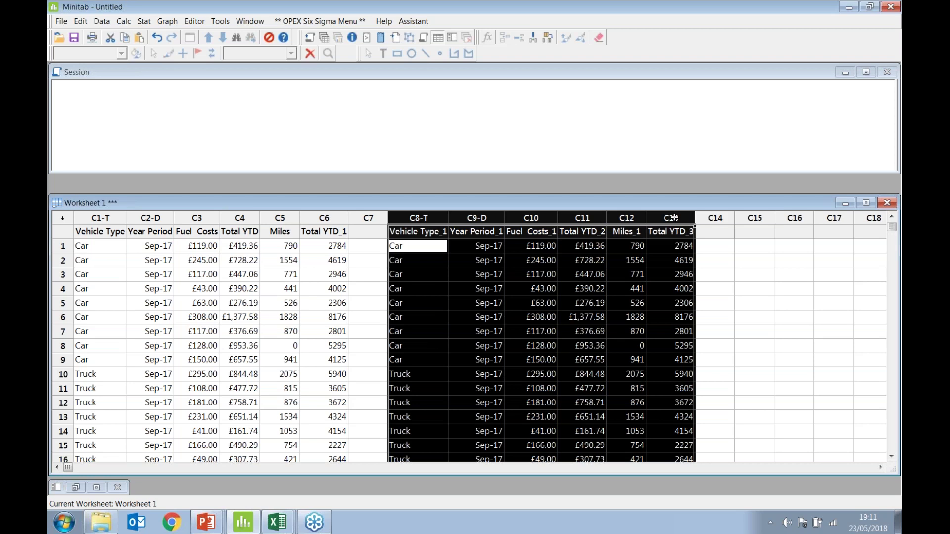
key("Delete")
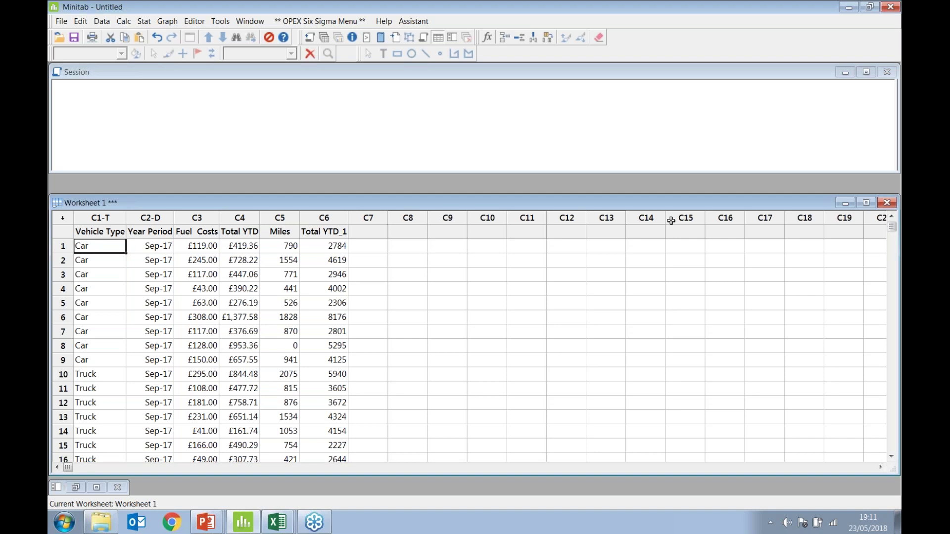
Examine the data type indicators in the column headings, from the numeric columns C3–C6 to the date column C2 and text column C1
left_click_drag(229, 218, 318, 218)
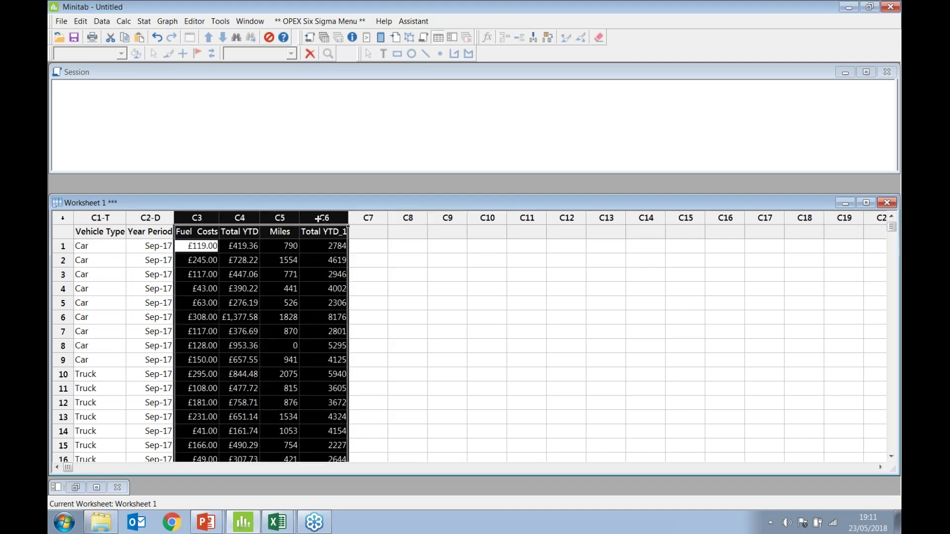
left_click(205, 231)
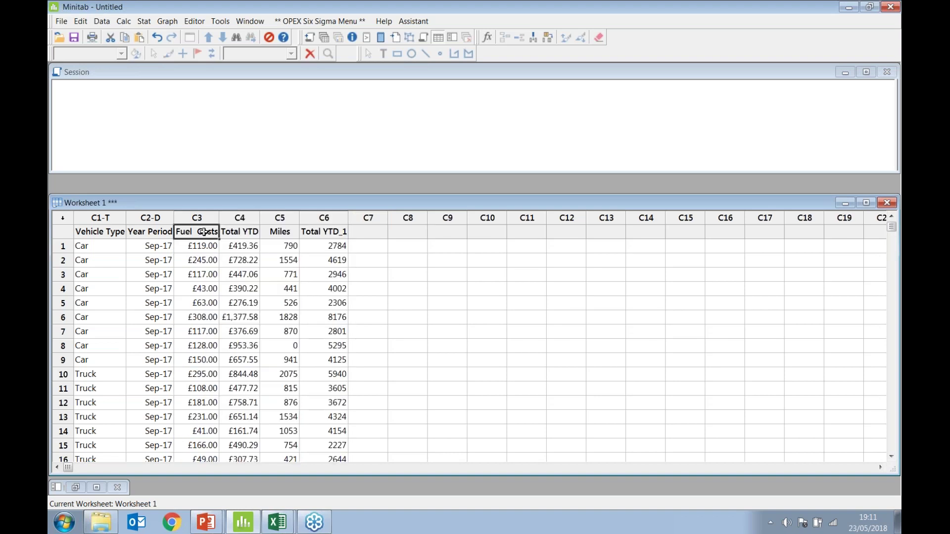
left_click(159, 233)
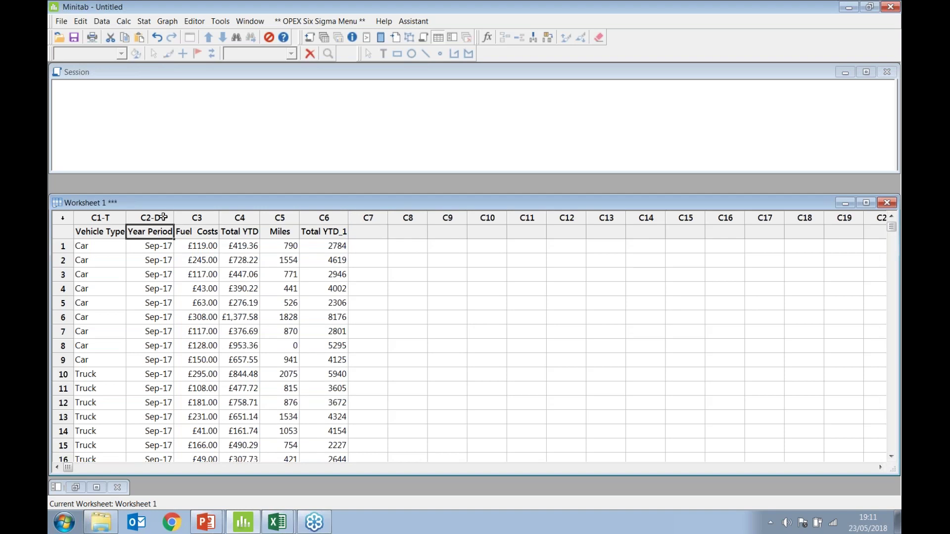
left_click(164, 217)
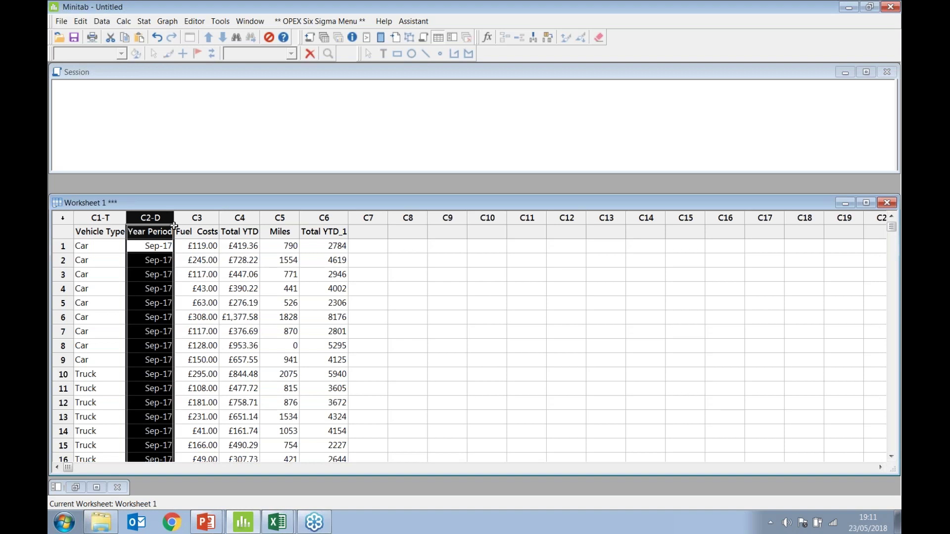
left_click(158, 232)
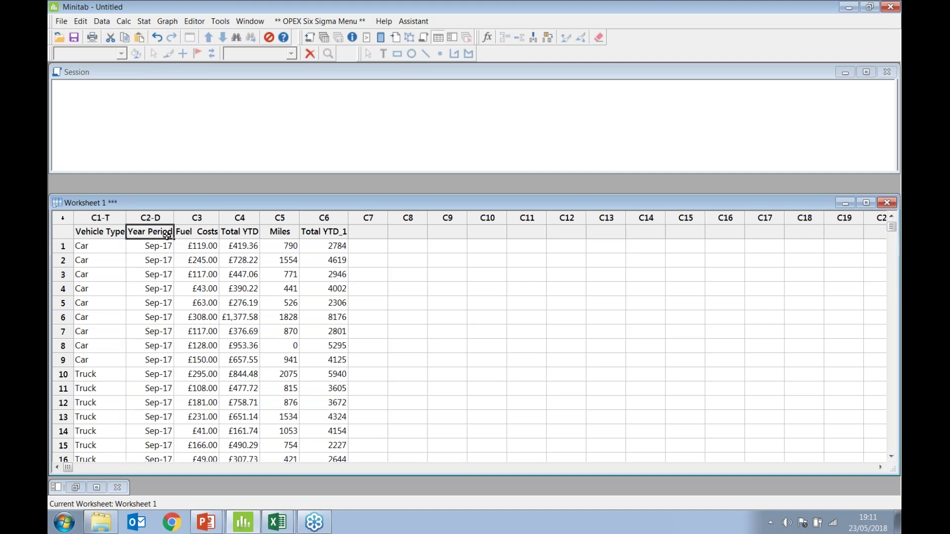
left_click(101, 230)
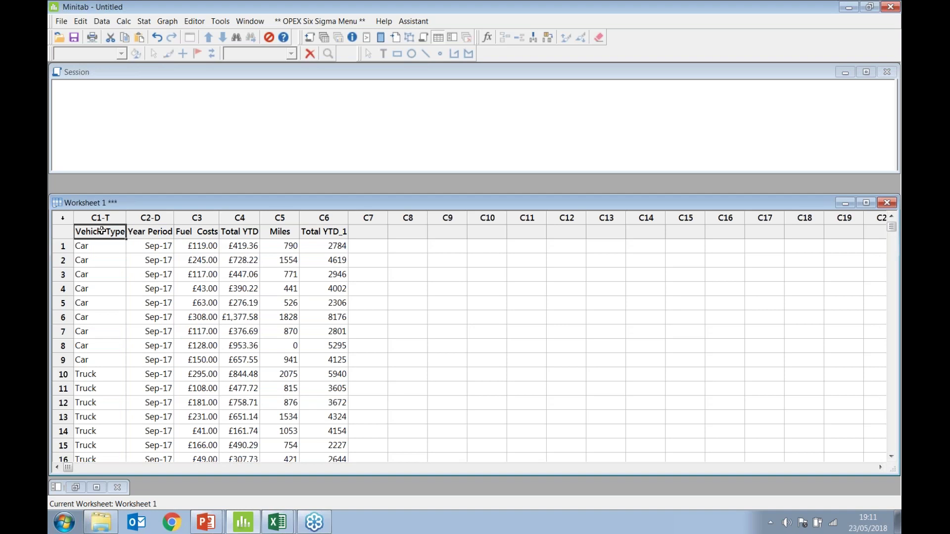
left_click(108, 219)
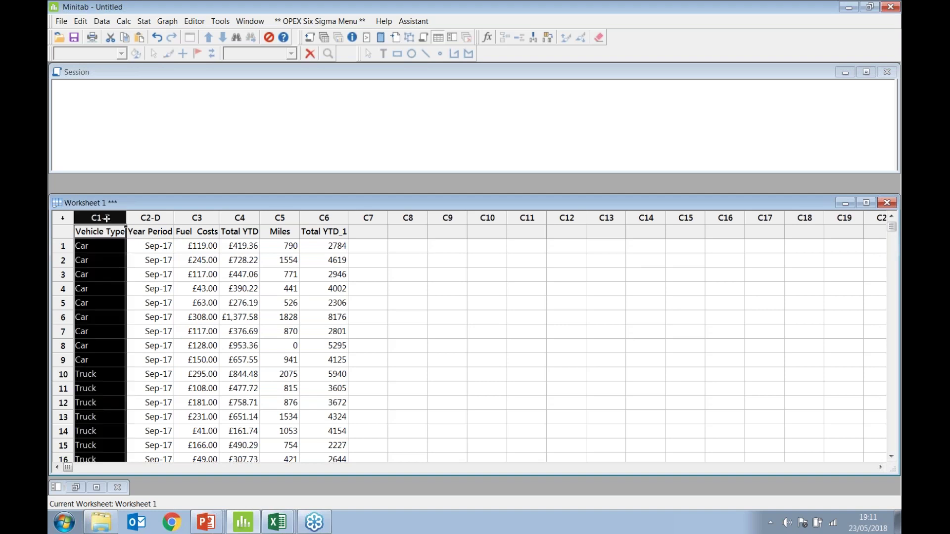
left_click(108, 231)
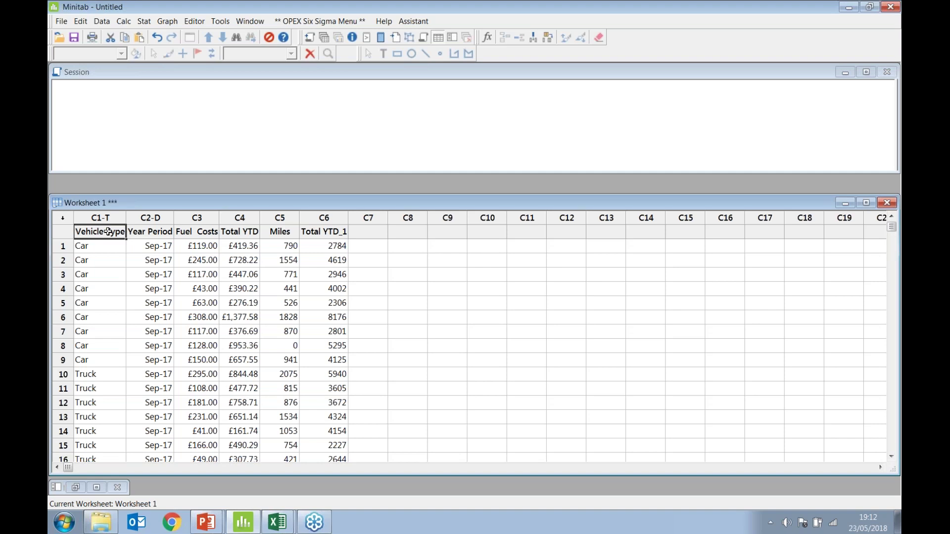
Review the type options offered by Change Data Type and leave the dialog without changing any column
left_click(102, 22)
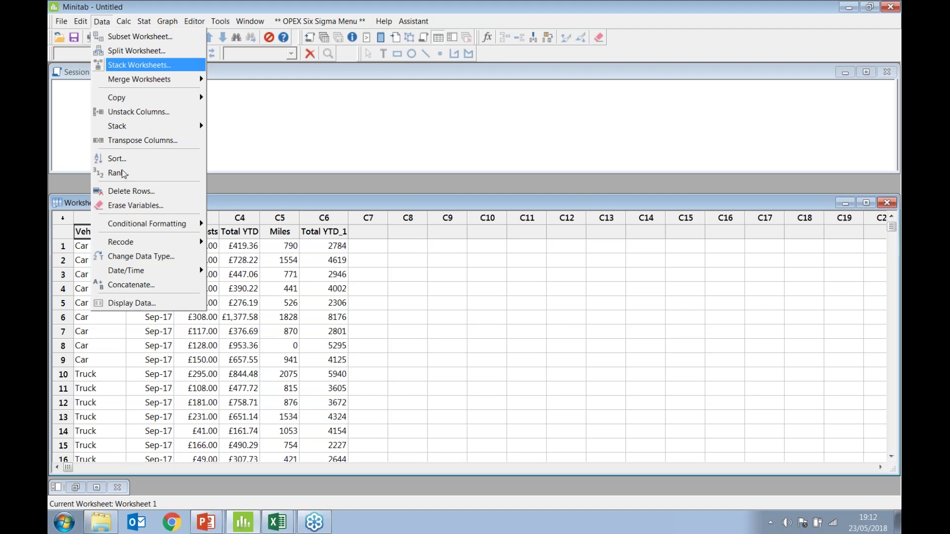
left_click(133, 257)
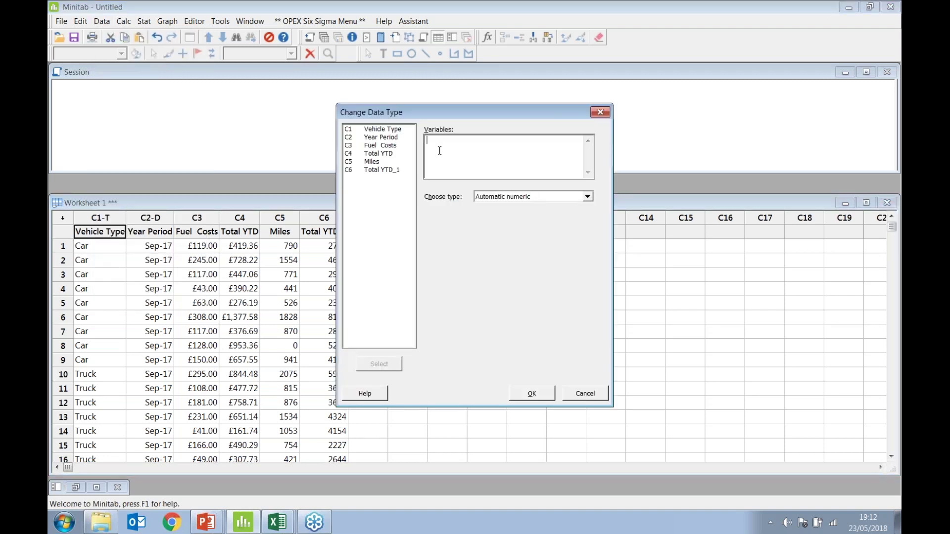
left_click(587, 197)
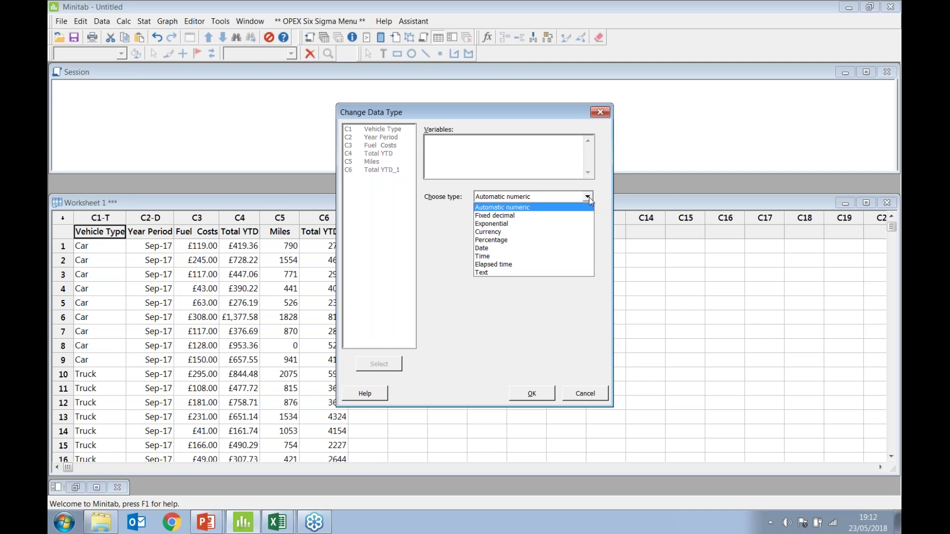
left_click(588, 198)
left_click(584, 392)
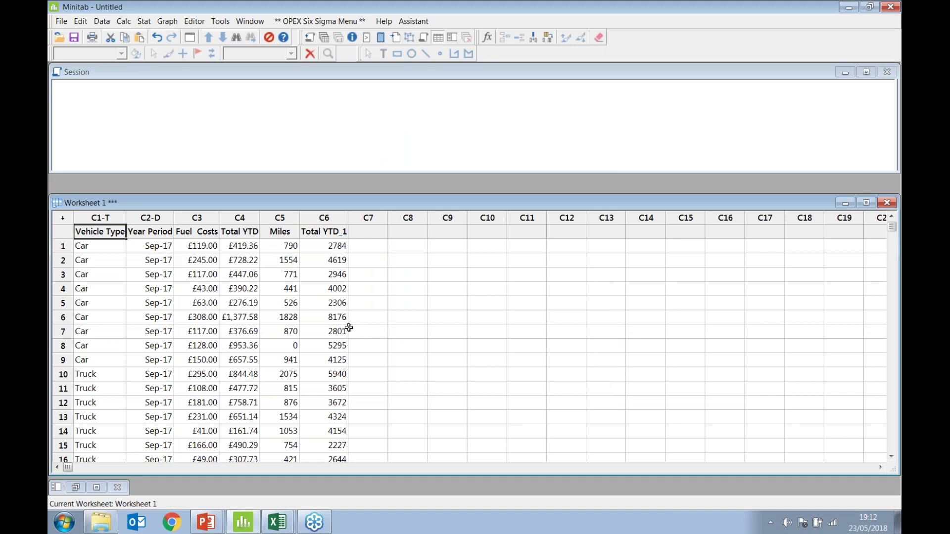
Review the fixed decimal, currency, percentage, date and time formats offered for the Fuel Costs column, then cancel the column formatting
left_click(201, 244)
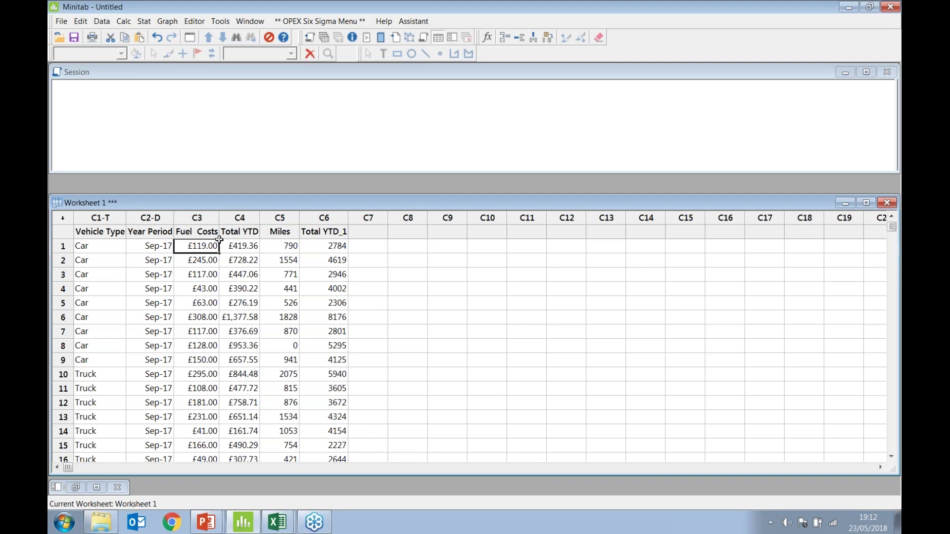
right_click(206, 247)
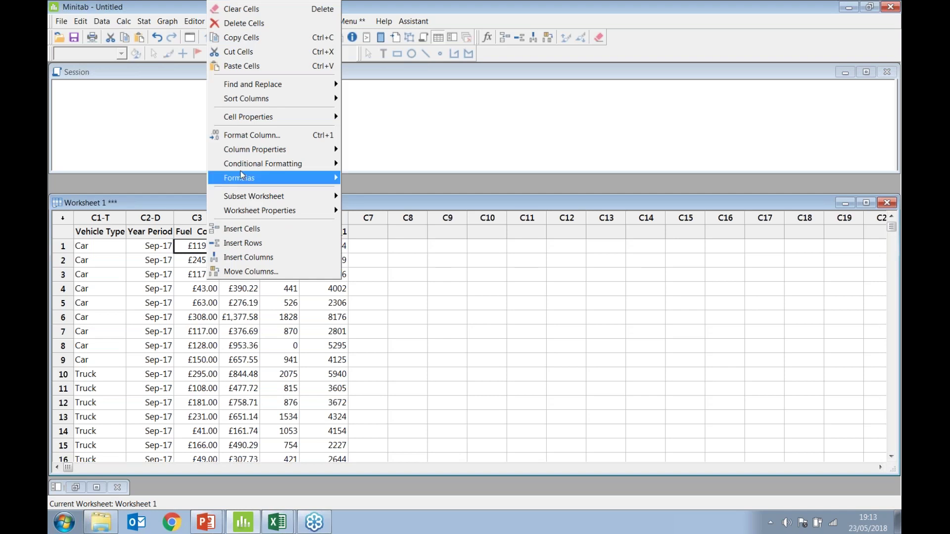
left_click(253, 141)
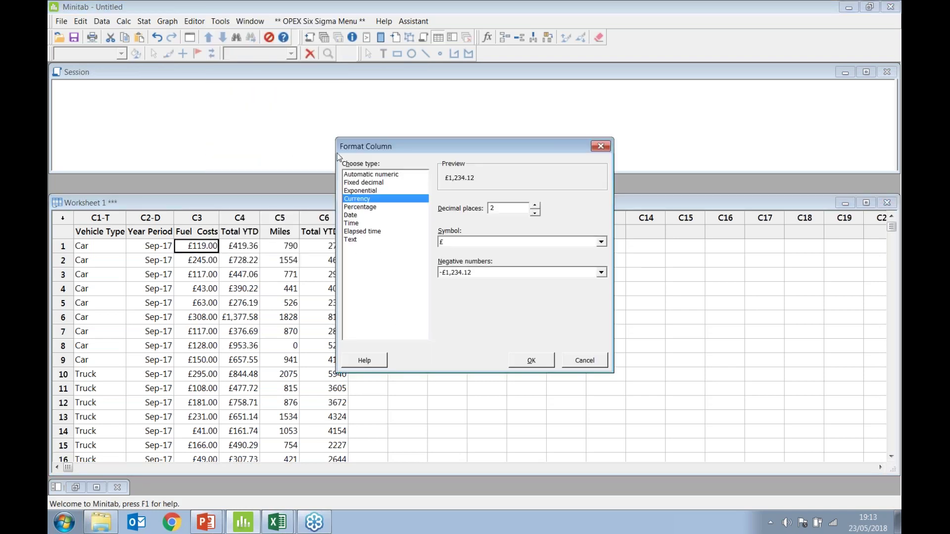
mouse_move(393, 148)
left_mouse_down()
mouse_move(396, 126)
mouse_move(393, 139)
left_mouse_up()
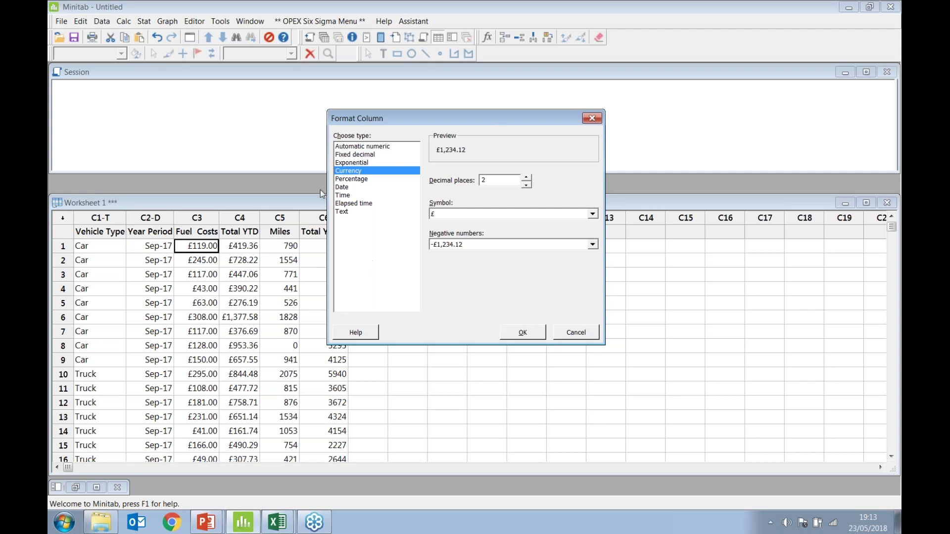
left_click(347, 155)
left_click(347, 171)
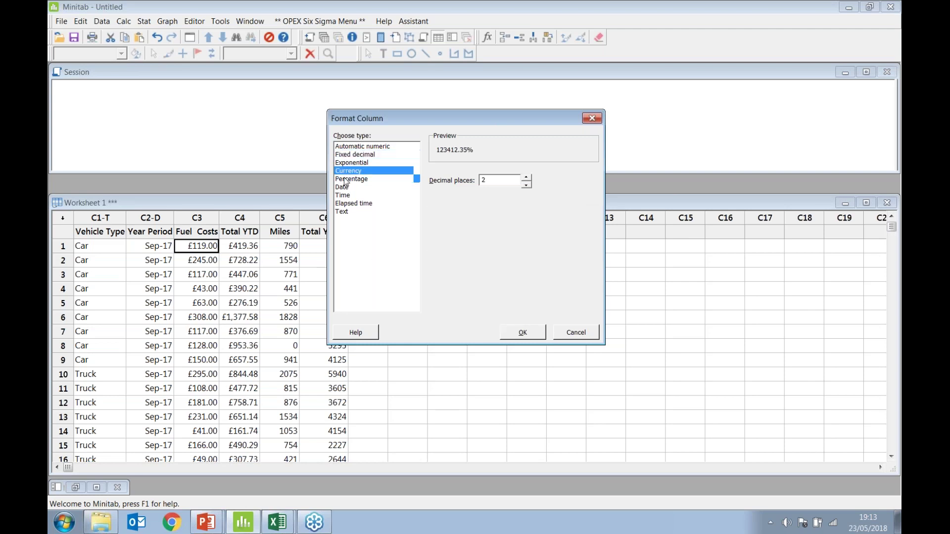
left_click(345, 179)
left_click(345, 187)
left_click(347, 194)
left_click(345, 187)
left_click(564, 334)
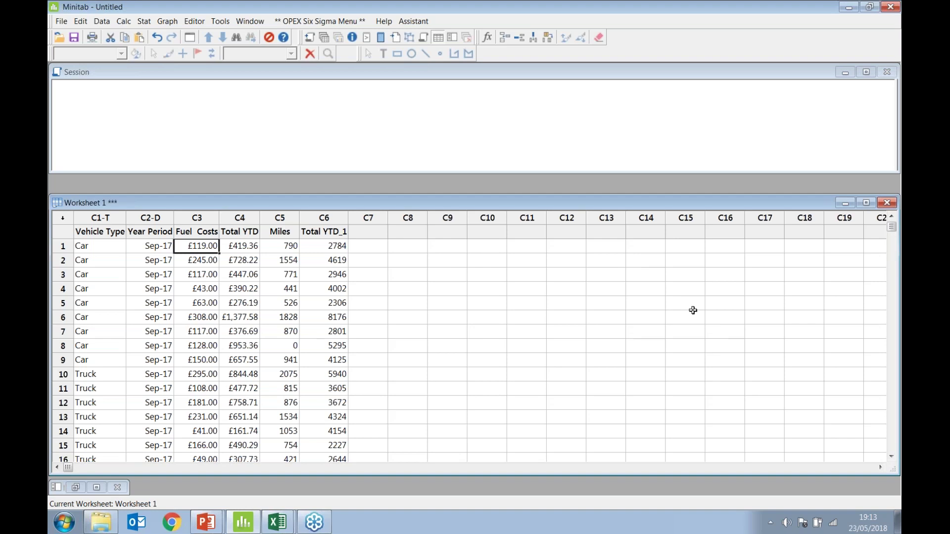
Switch to the Excel workbook Webinar 1 - Data 2 and examine the Feb-06 columns from Issue ID through Resolution Type
key("alt+Tab")
key("alt+Tab")
key("alt+Tab")
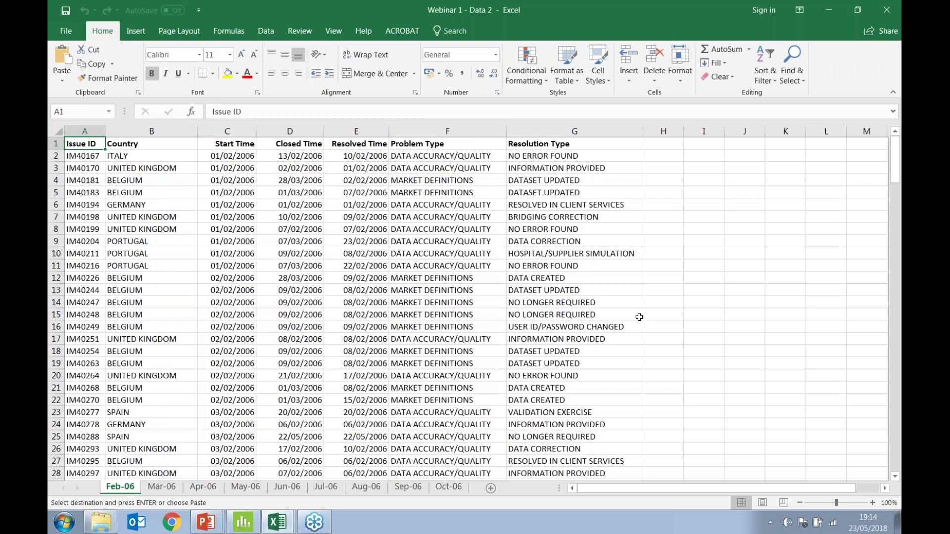
left_click(93, 157)
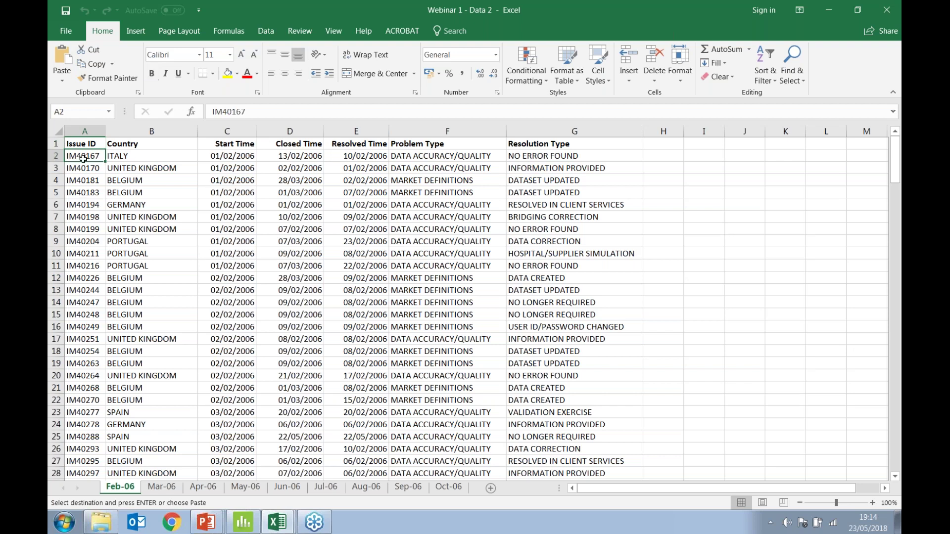
key("ctrl+shift+Down")
left_click(98, 144)
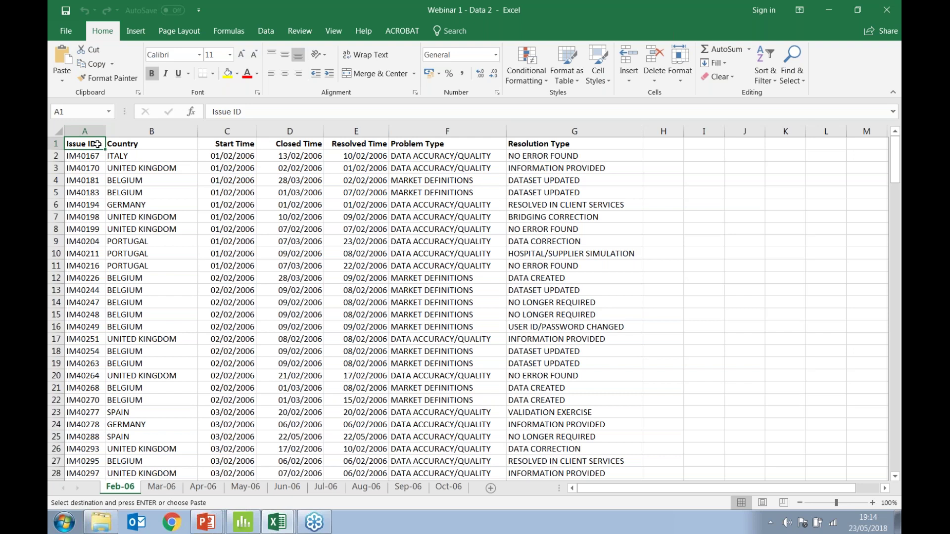
left_click(159, 132)
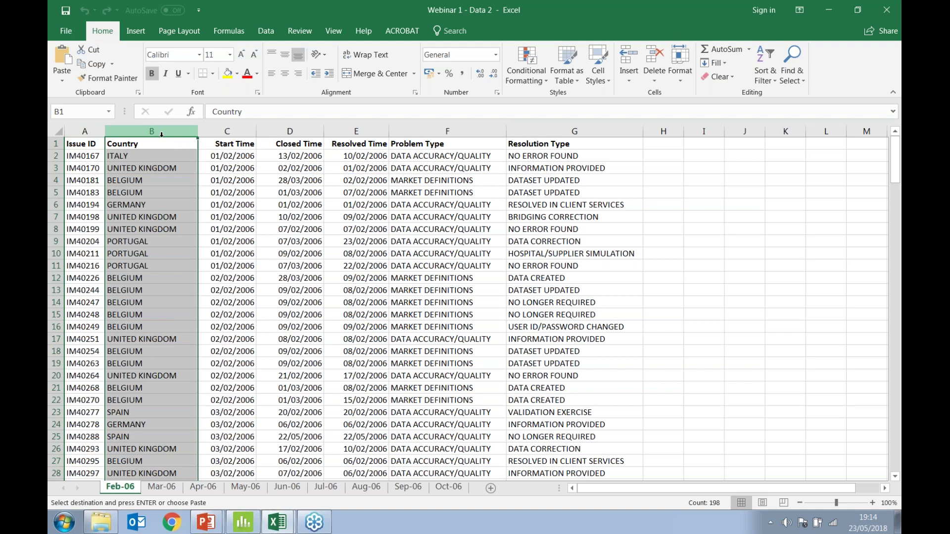
left_click(215, 132)
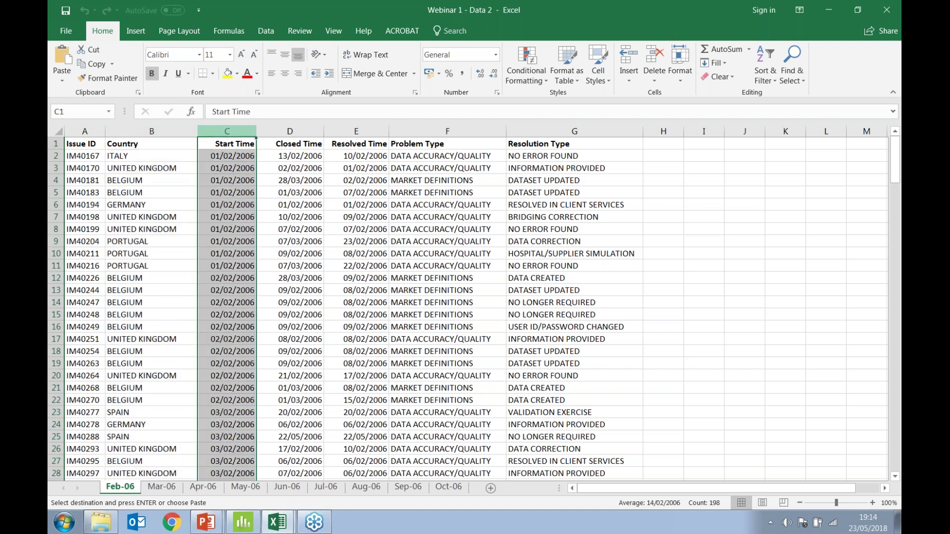
left_click(352, 133)
left_click_drag(351, 139, 303, 139)
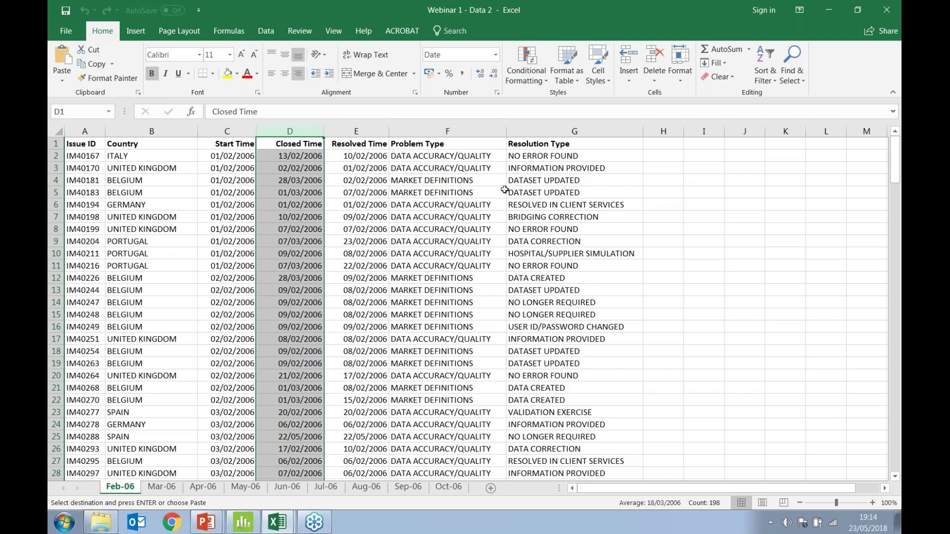
left_click(470, 131)
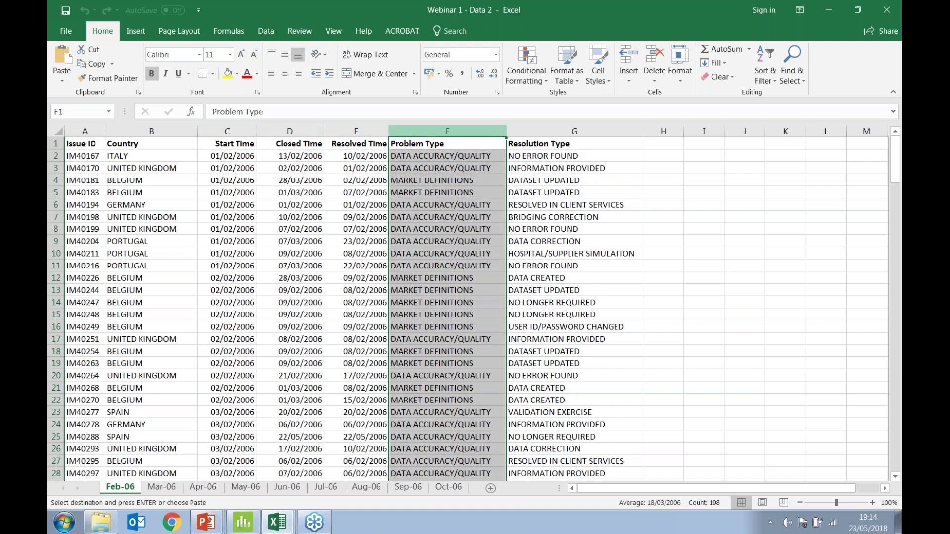
left_click(518, 130)
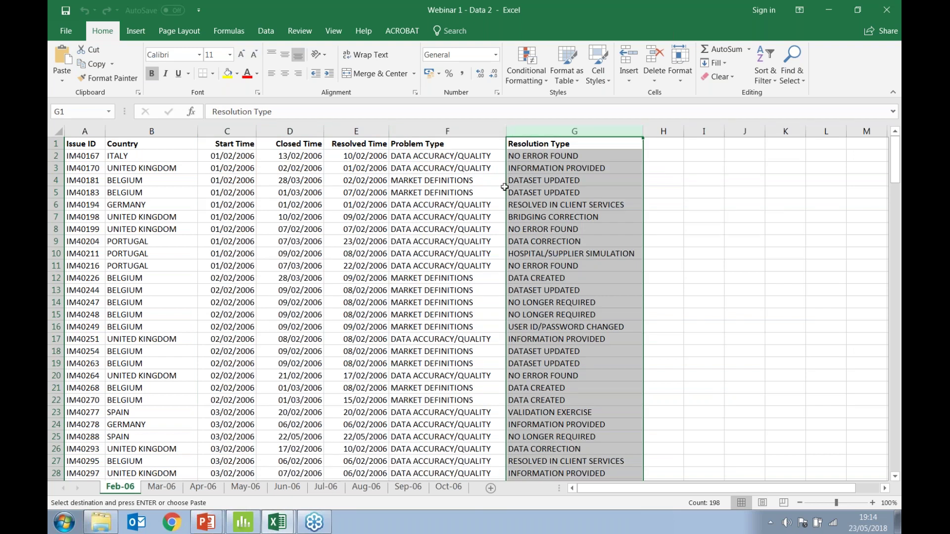
Look through the Mar-06, Apr-06 and May-06 sheets, then return to cell A1 of Feb-06
left_click(153, 491)
left_click(202, 490)
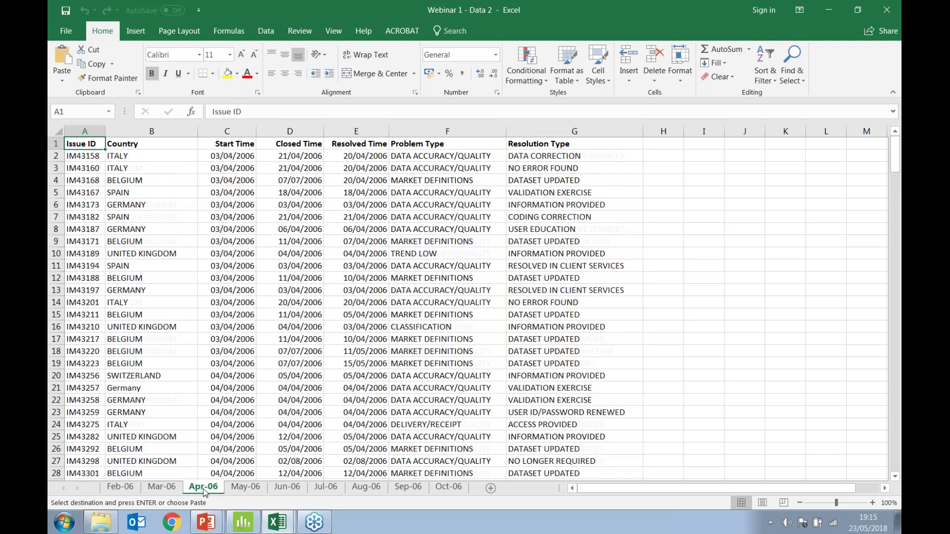
left_click(245, 489)
left_click(123, 491)
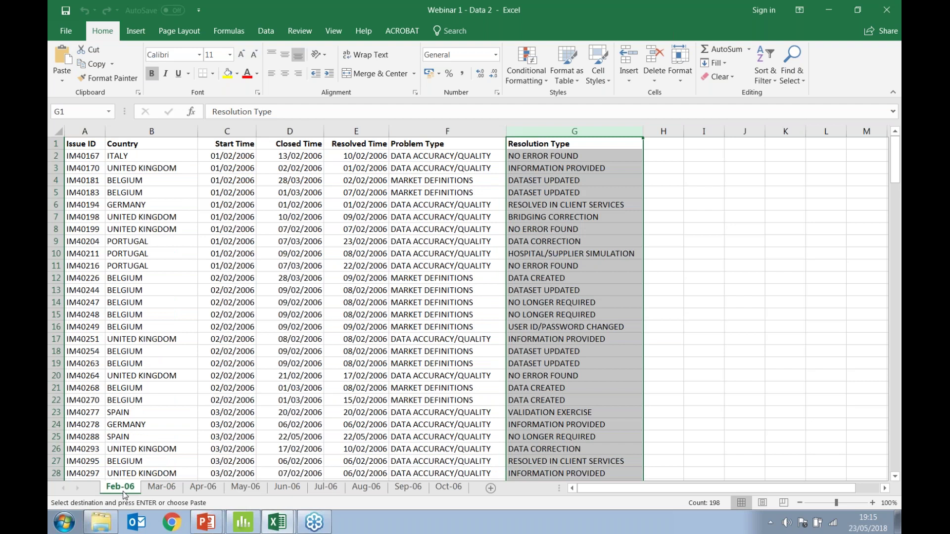
left_click(77, 144)
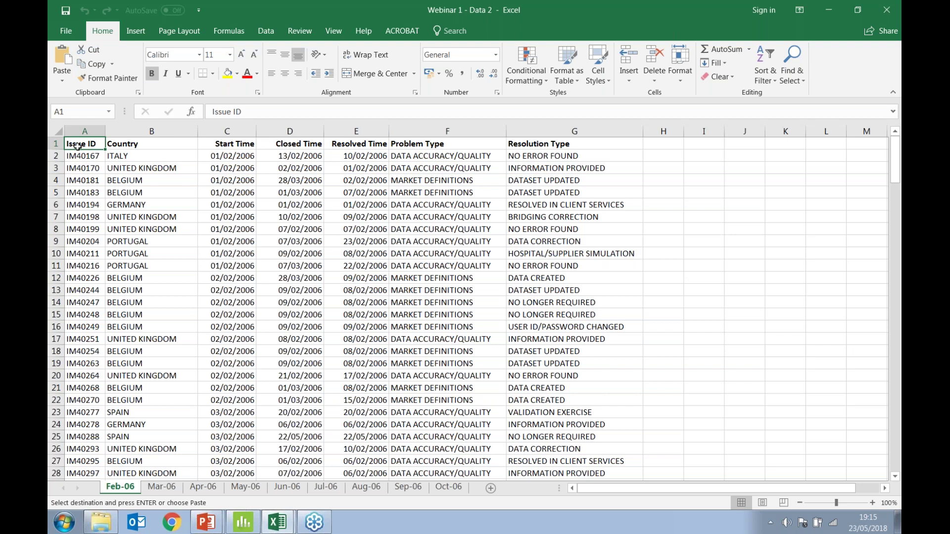
Switch to Minitab and start a new project without saving the current one
left_click(243, 525)
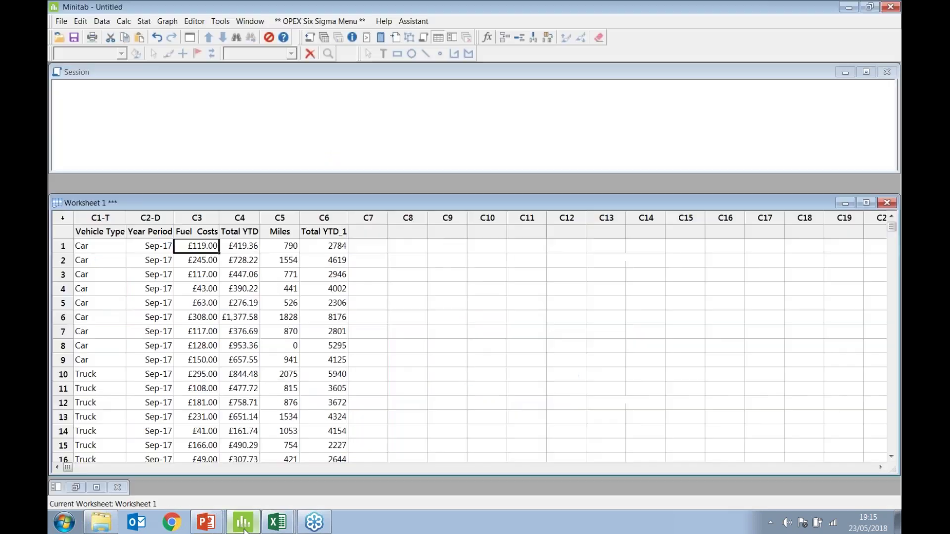
left_click(62, 22)
mouse_move(71, 37)
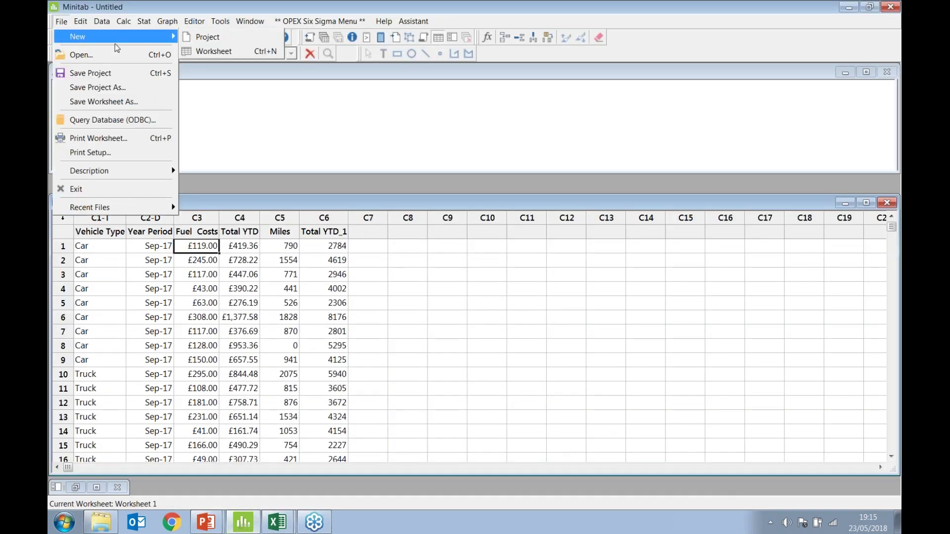
left_click(241, 40)
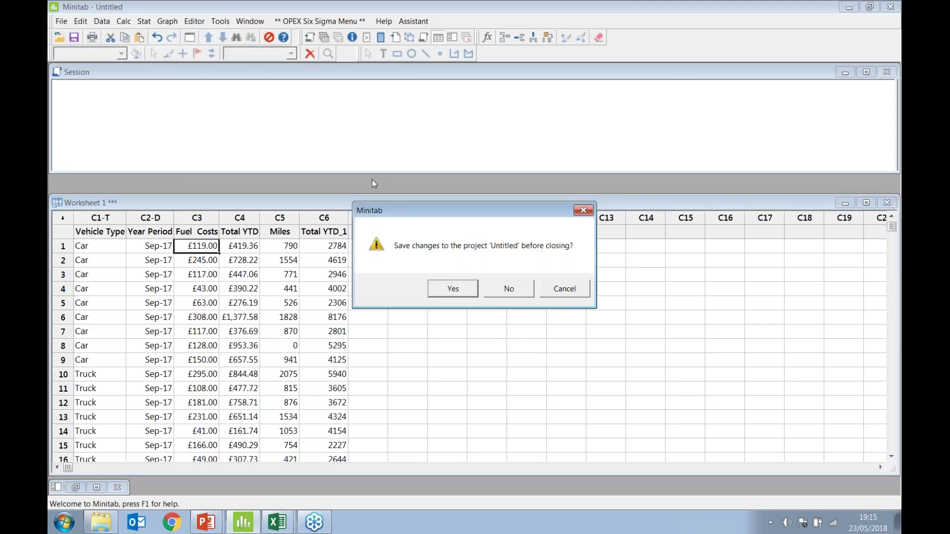
left_click(502, 290)
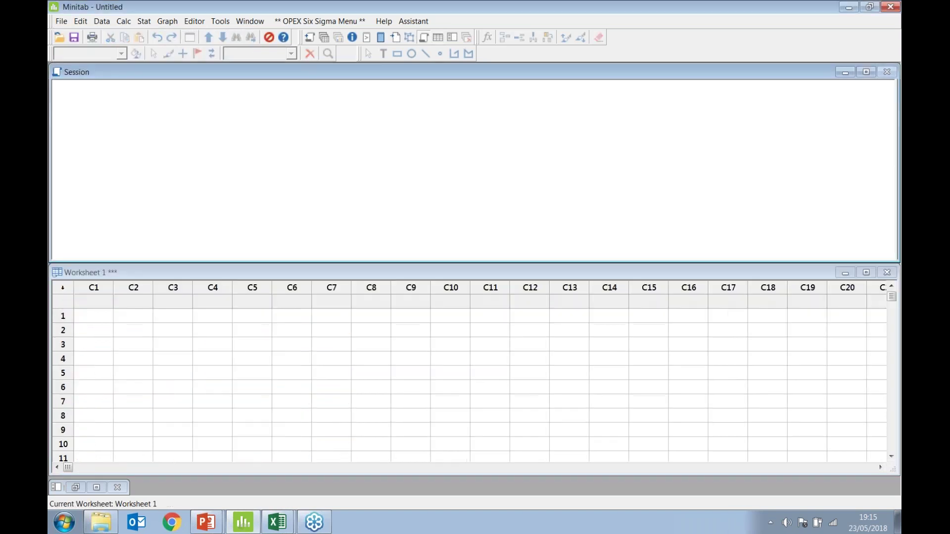
Open the Excel workbook Webinar 1 - Data 2 from the MINITAB WEBINAR folder for import
left_click(61, 21)
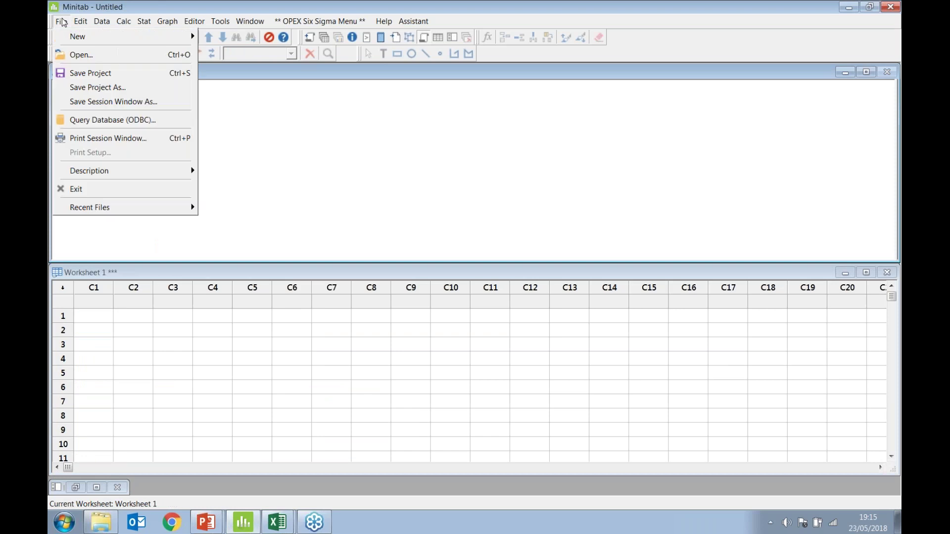
left_click(77, 55)
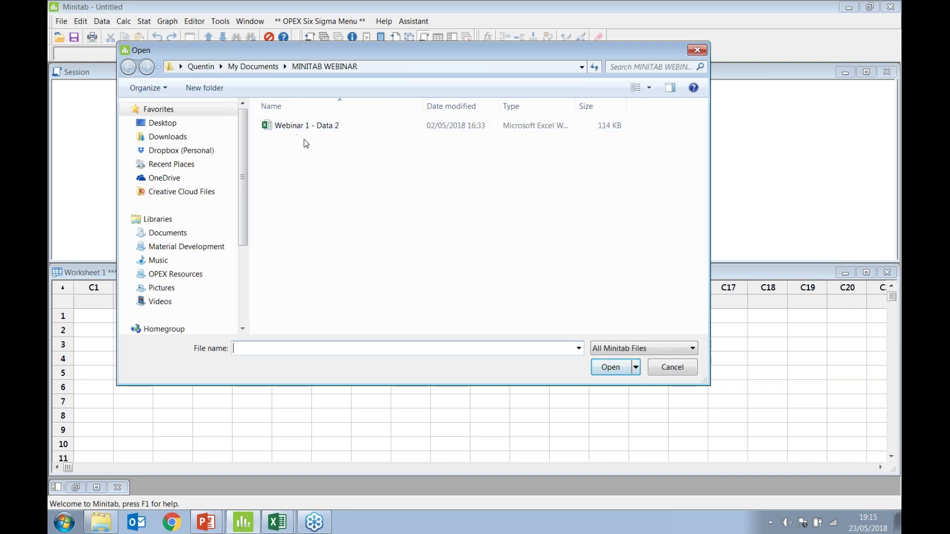
left_click(616, 372)
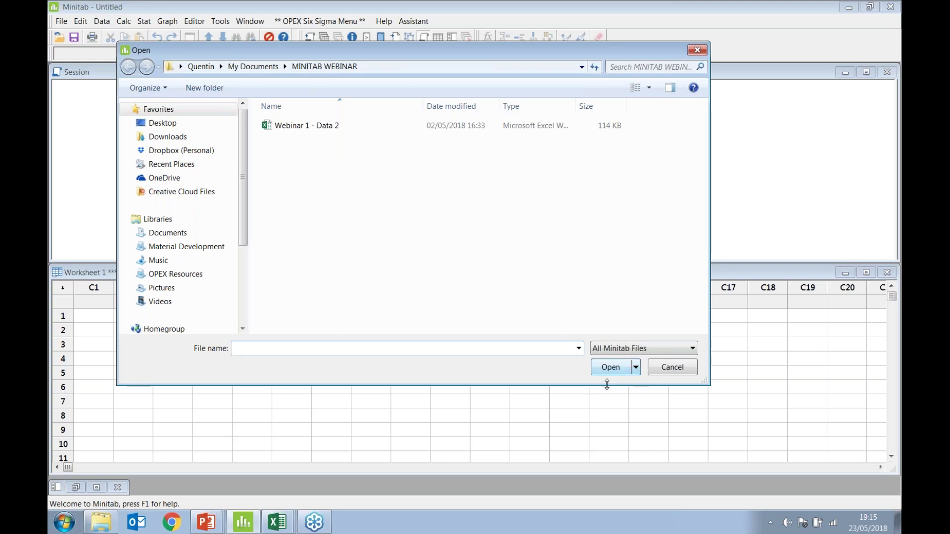
left_click(289, 125)
left_click(611, 370)
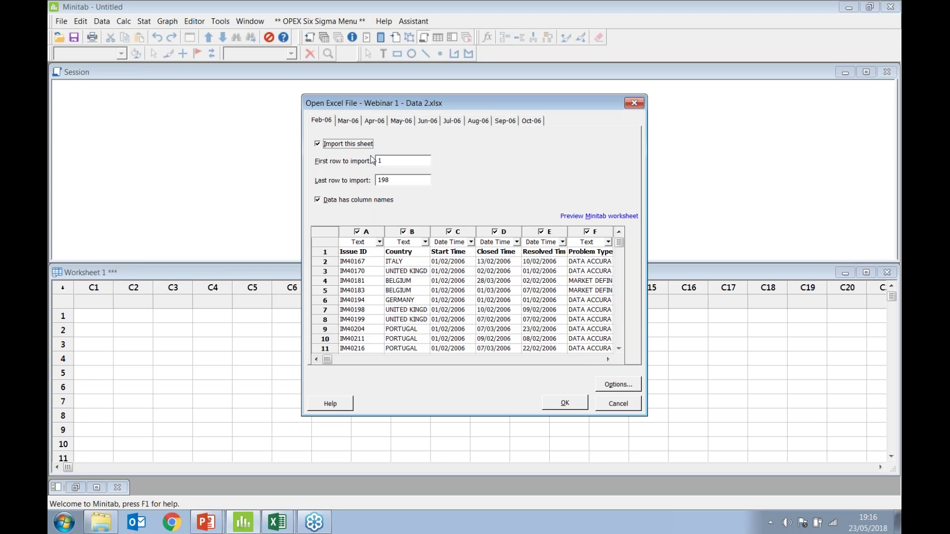
Check the first and last import rows for Feb-06, and turn the column names option off and back on
left_click(392, 161)
left_click(397, 180)
left_click(318, 201)
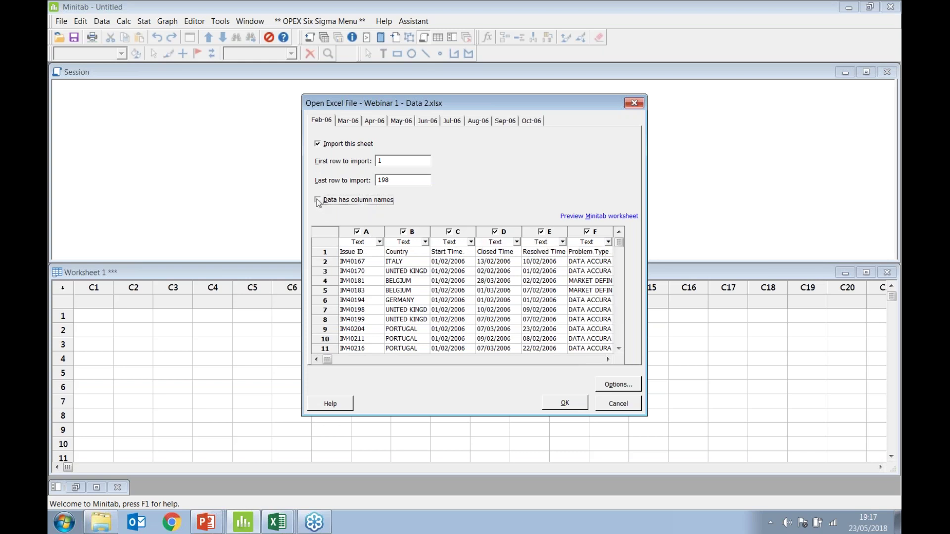
left_click(317, 201)
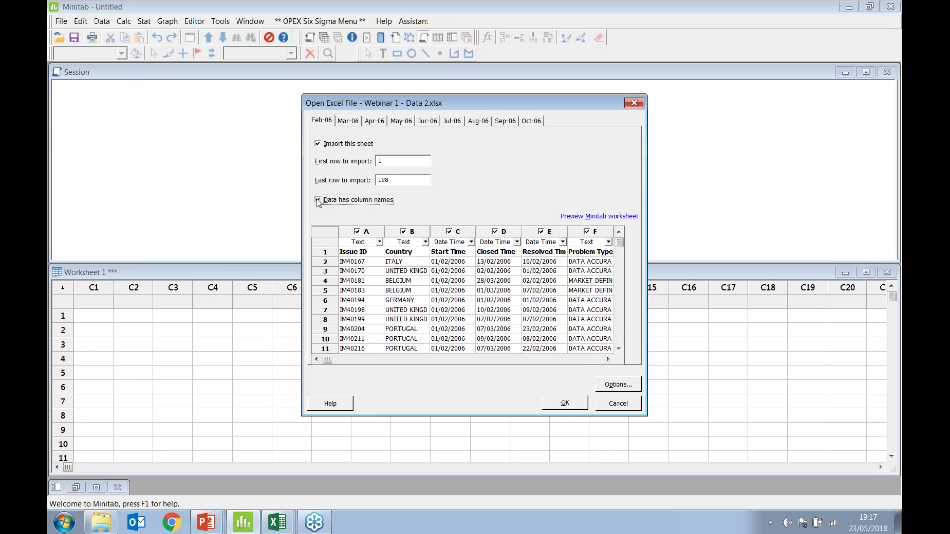
Review the data type choices for columns A, B and C, keeping Date Time for C, and check the remaining import columns
left_click(379, 242)
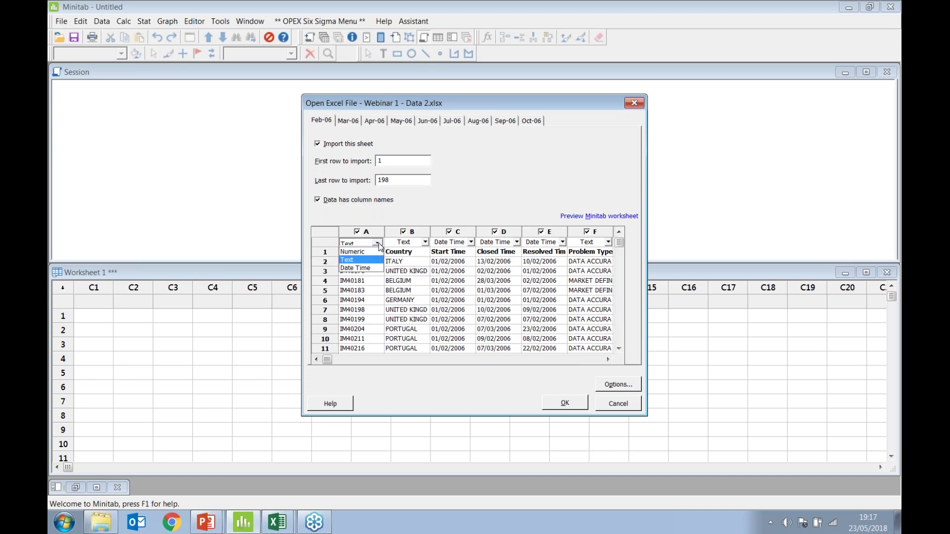
left_click(379, 243)
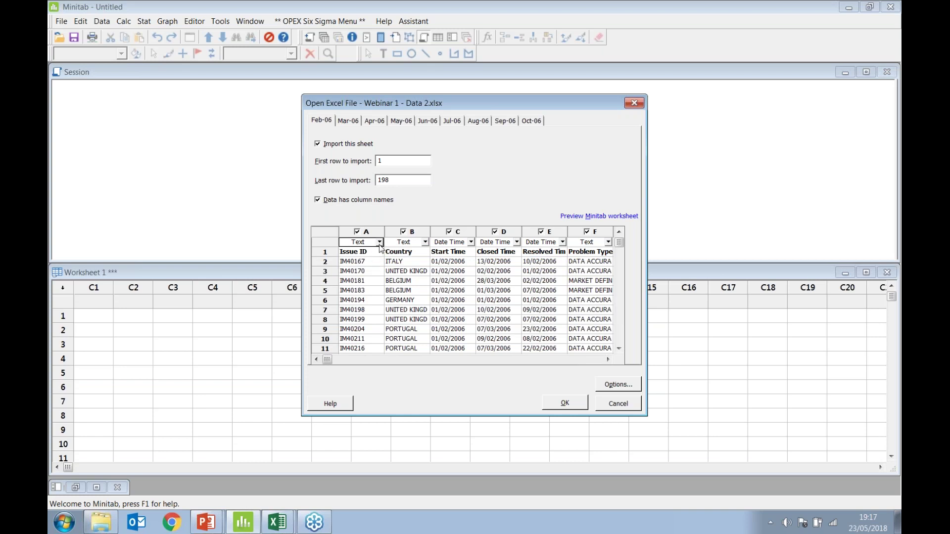
left_click(425, 242)
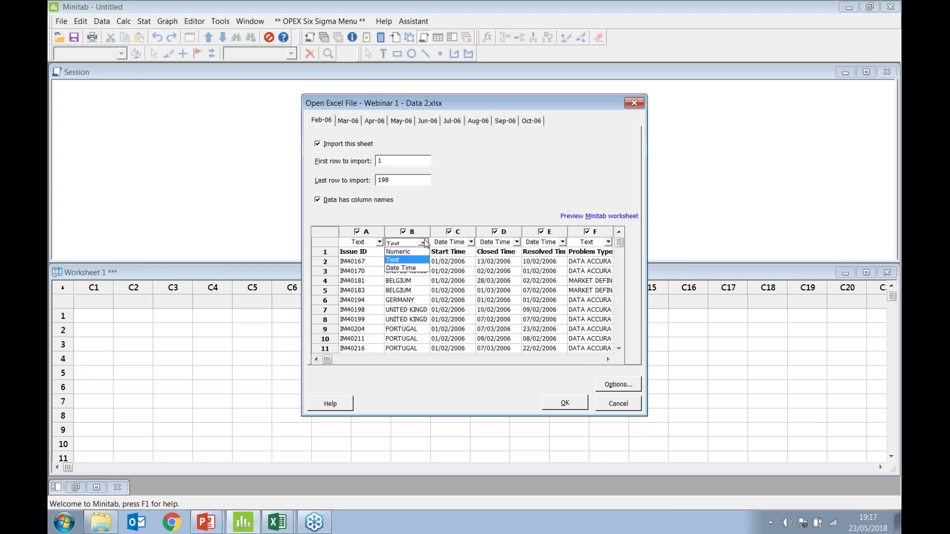
left_click(425, 243)
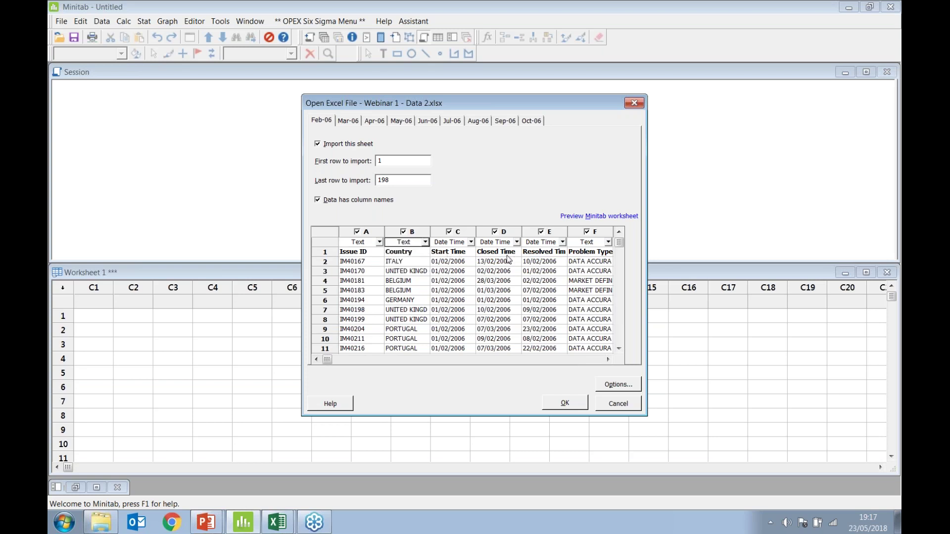
left_click(470, 242)
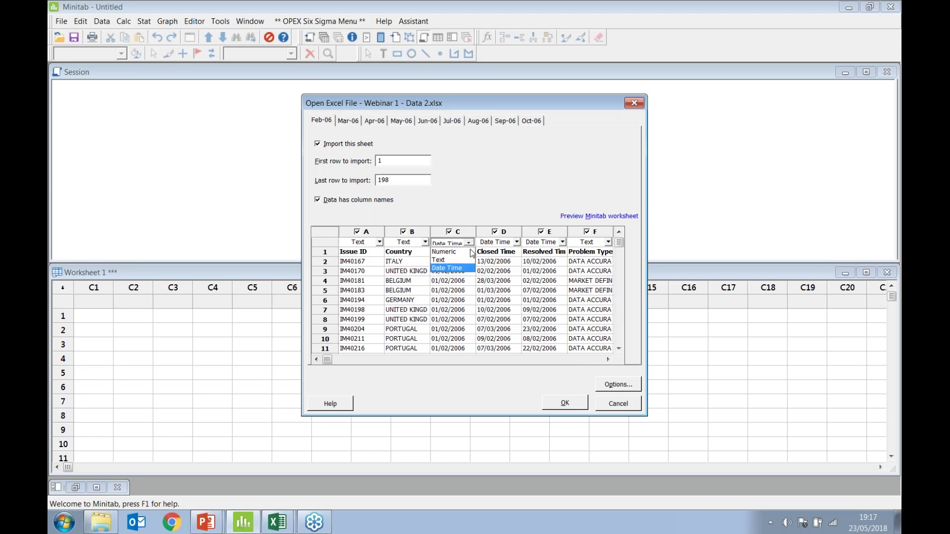
left_click(464, 268)
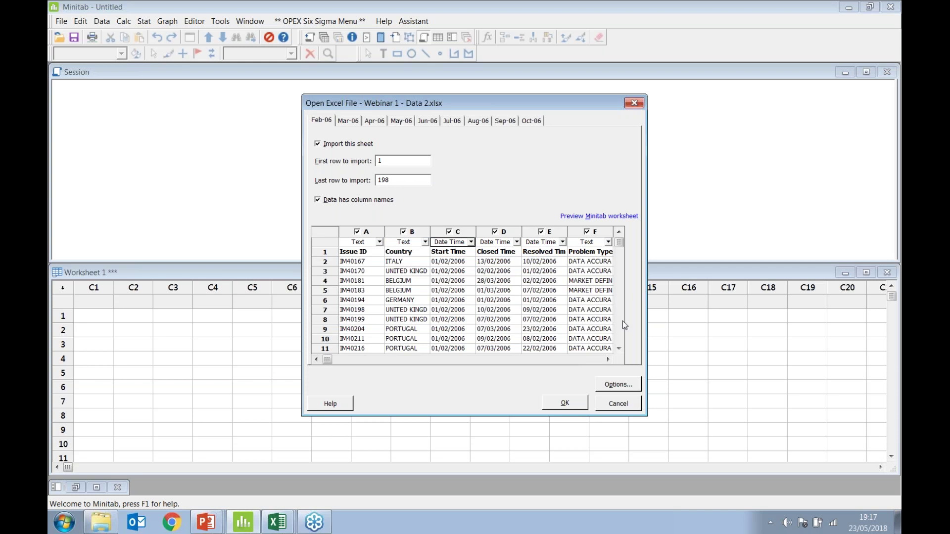
left_click(609, 360)
left_click(608, 360)
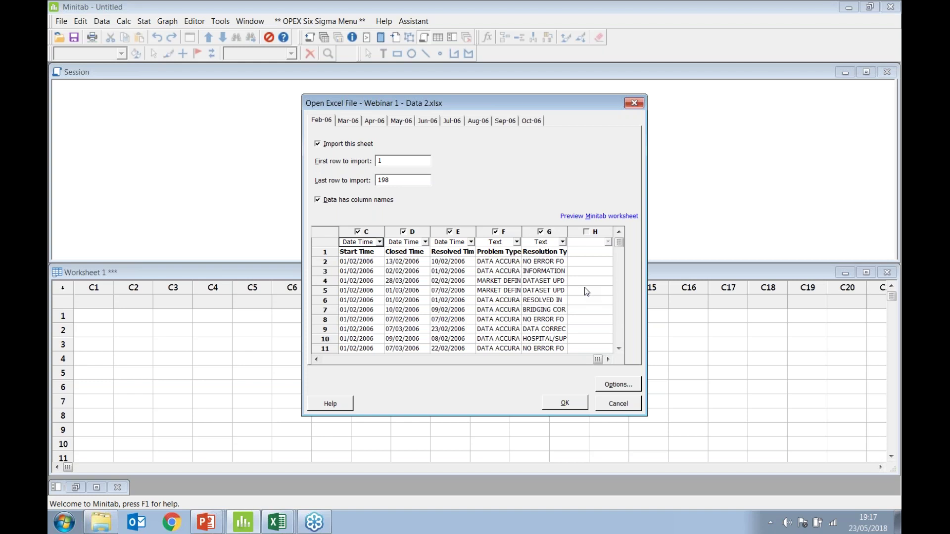
Switch to the Excel workbook, look through the Mar-06, Apr-06 and May-06 sheets, and return to Feb-06
left_click(280, 523)
left_click(289, 500)
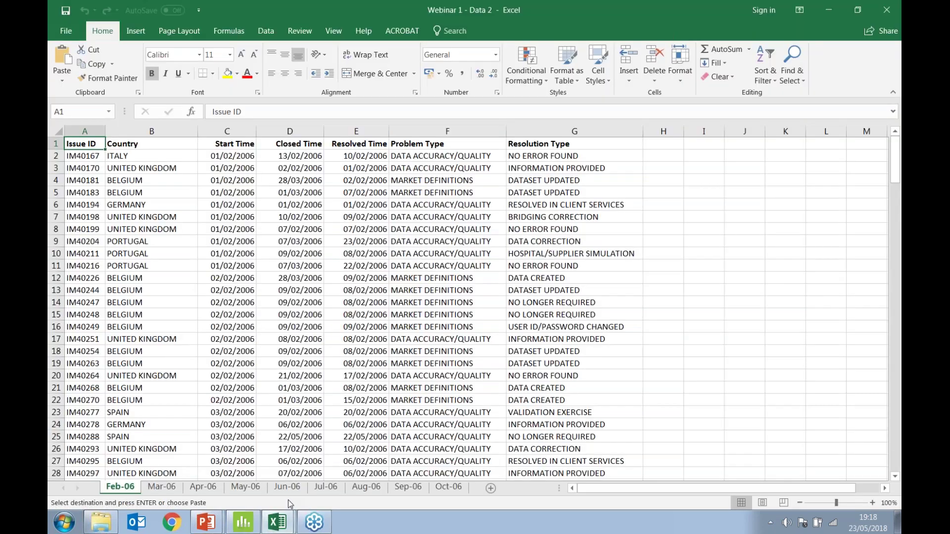
left_click(169, 488)
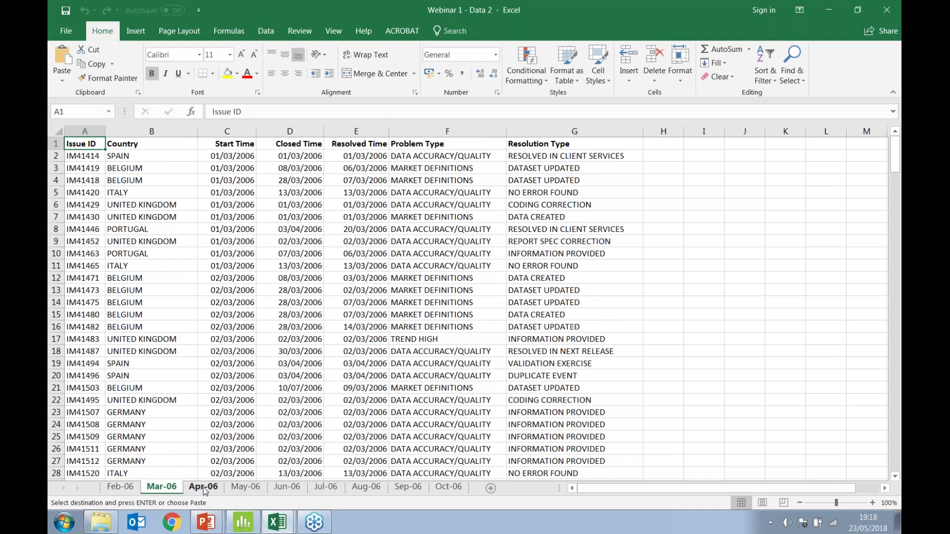
left_click(202, 487)
left_click(244, 487)
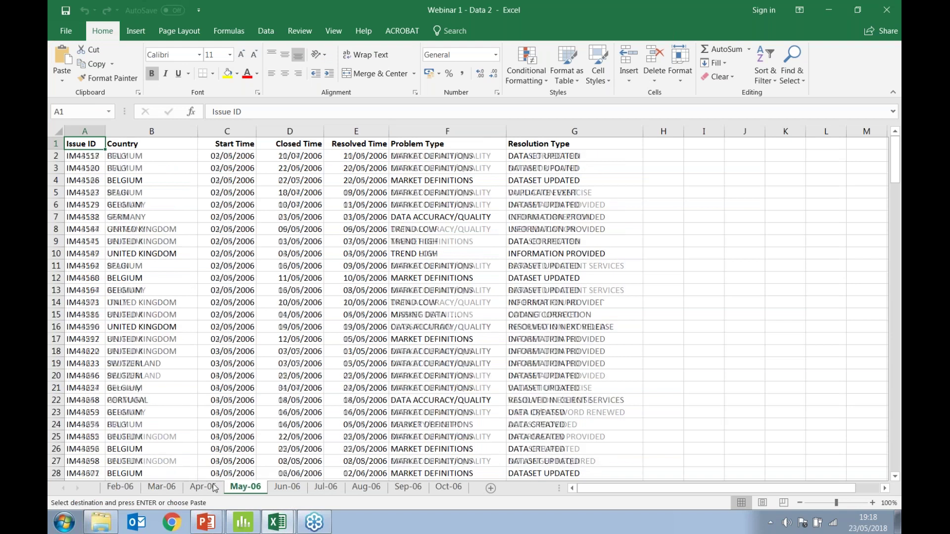
left_click(121, 489)
Return to Minitab and review the import settings for the Mar-06, Apr-06, May-06 and Jun-06 sheets, ending on Feb-06
left_click(243, 524)
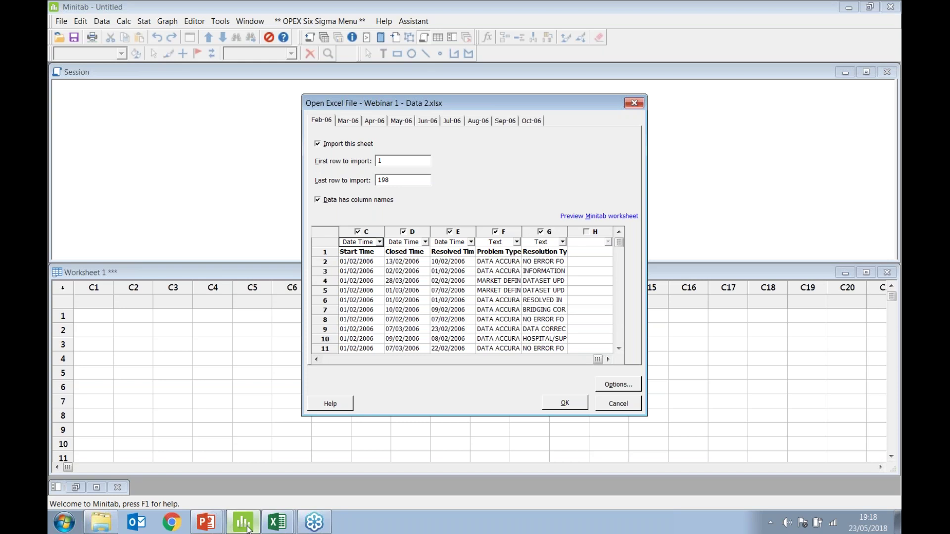
left_click(348, 121)
left_click(374, 121)
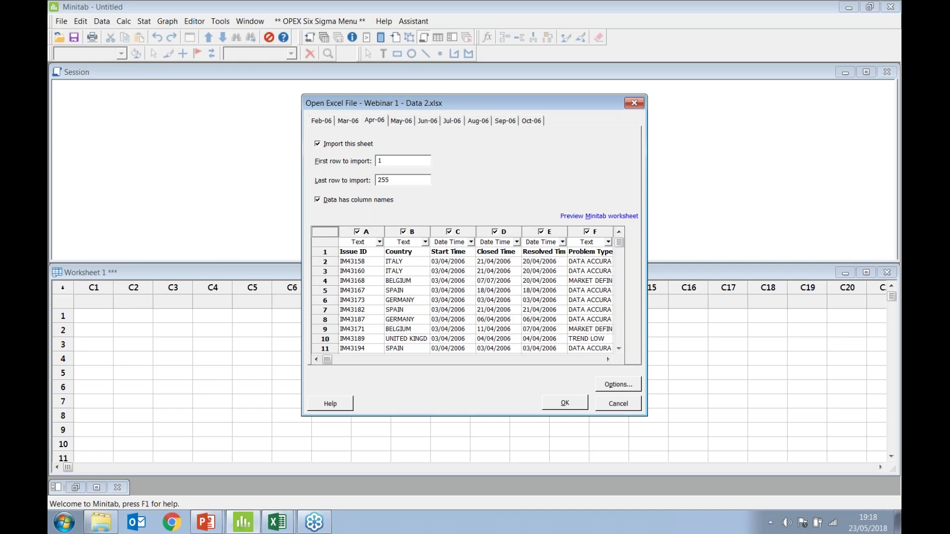
left_click(407, 126)
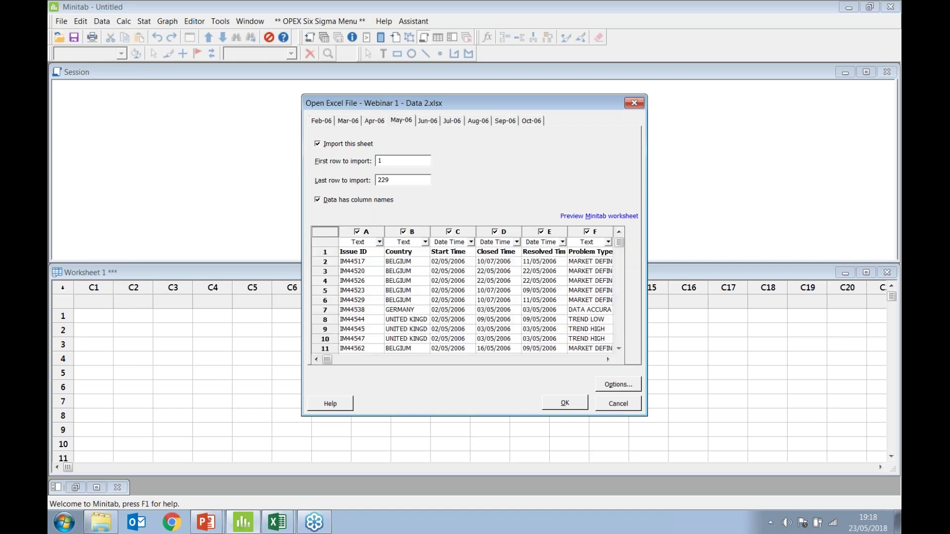
left_click(431, 123)
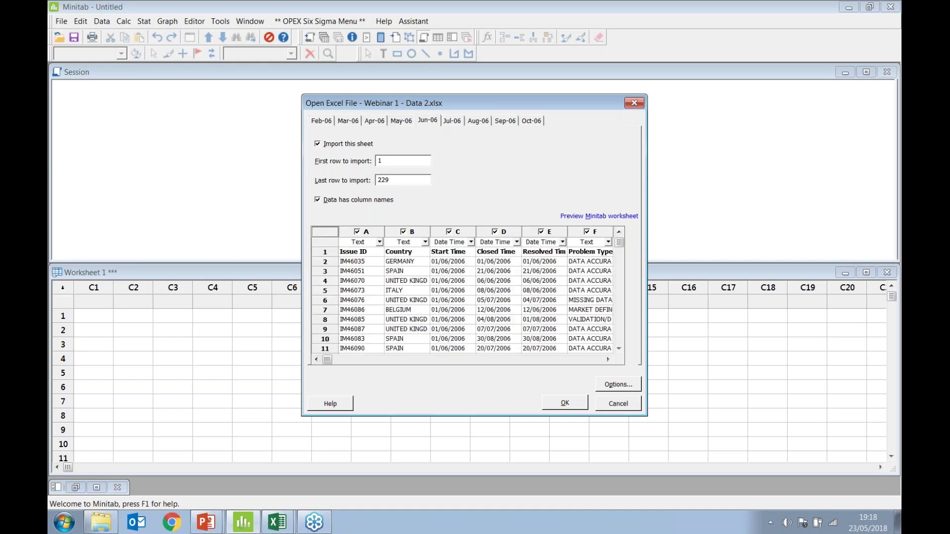
left_click(348, 124)
left_click(327, 121)
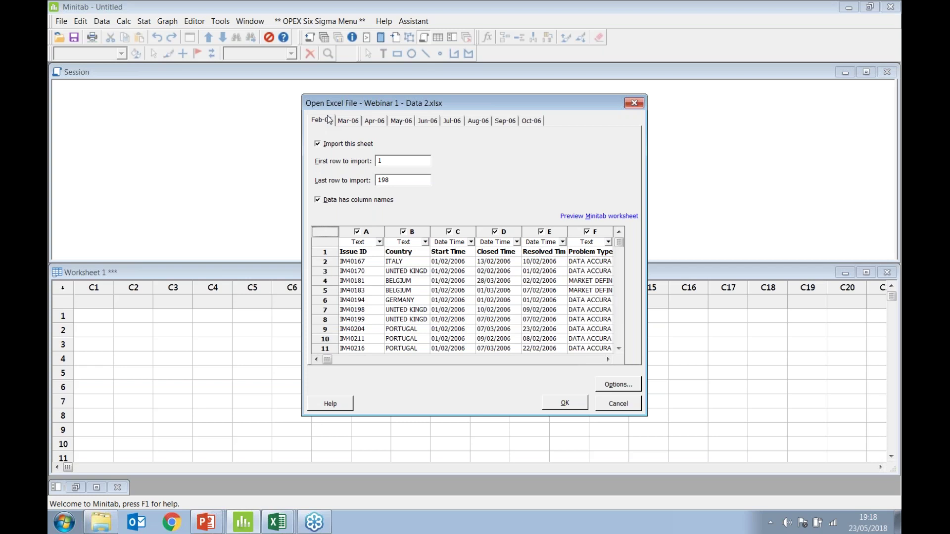
Preview how the Feb-06 sheet is going to look as a Minitab worksheet, and close the preview
left_click(599, 218)
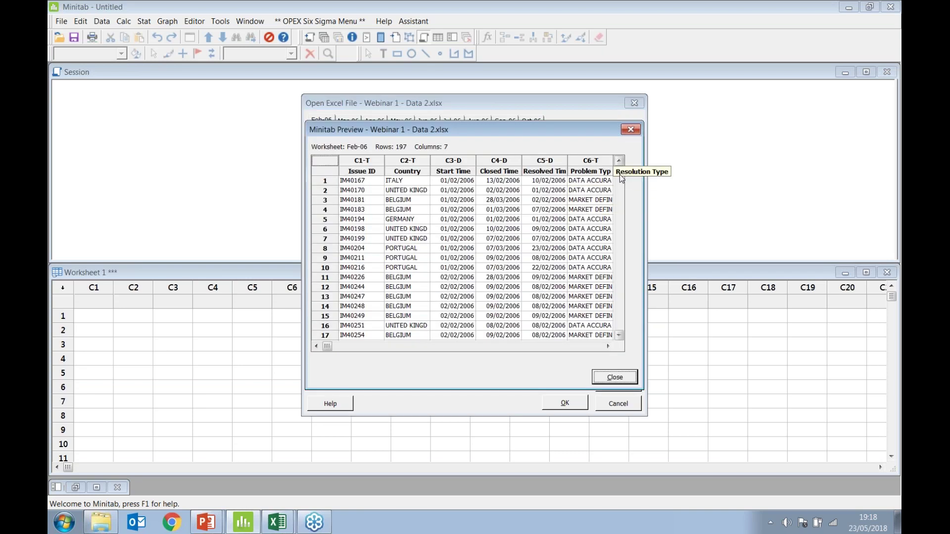
mouse_move(617, 173)
left_mouse_down()
mouse_move(618, 271)
mouse_move(617, 161)
left_mouse_up()
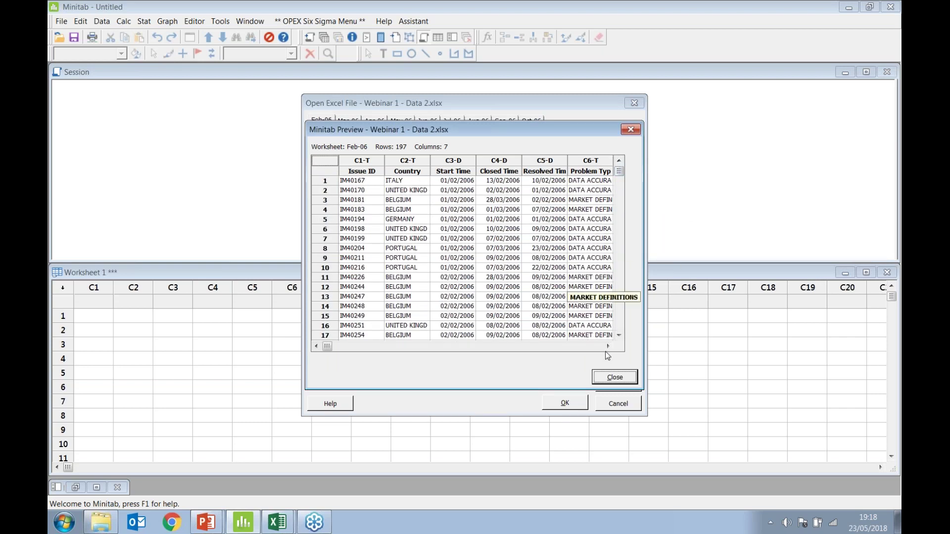
left_click(615, 377)
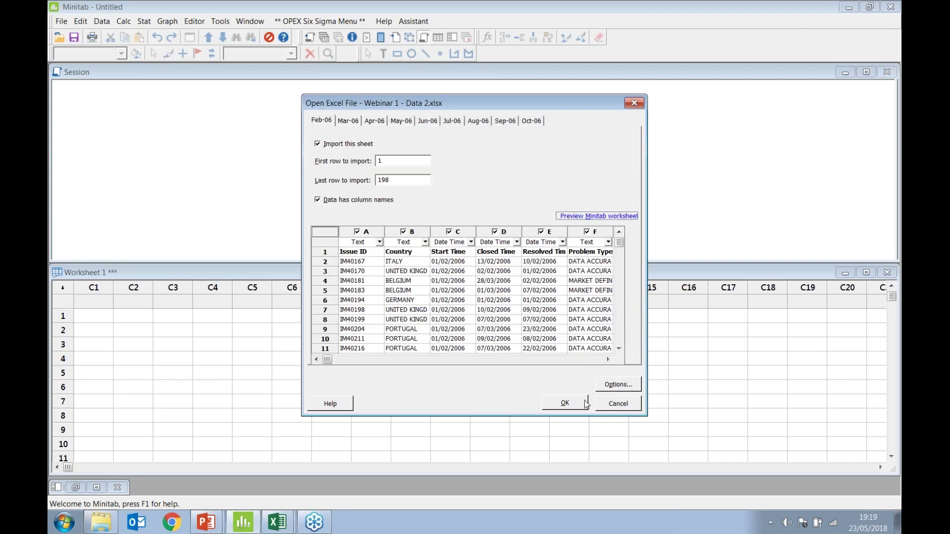
Import all the monthly sheets from the workbook and show the project's worksheets folder
left_click(565, 404)
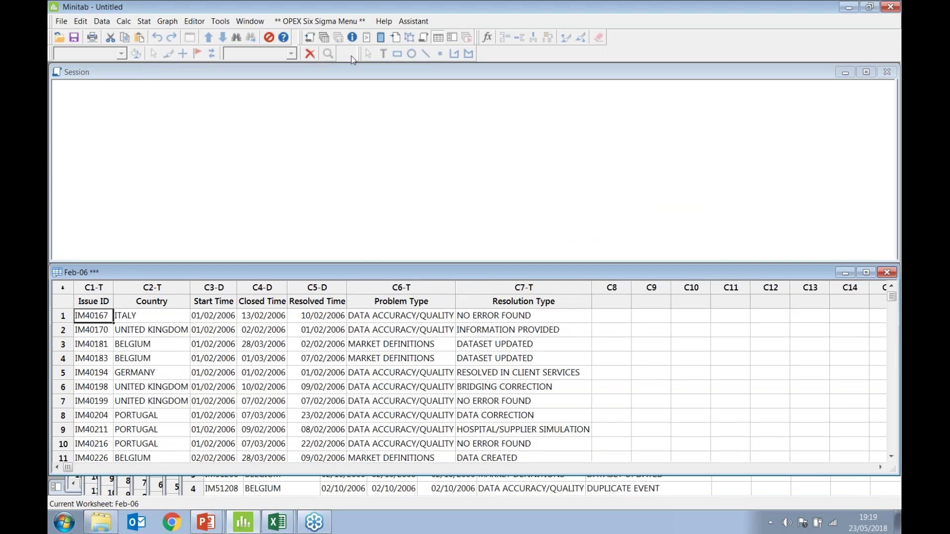
left_click(325, 40)
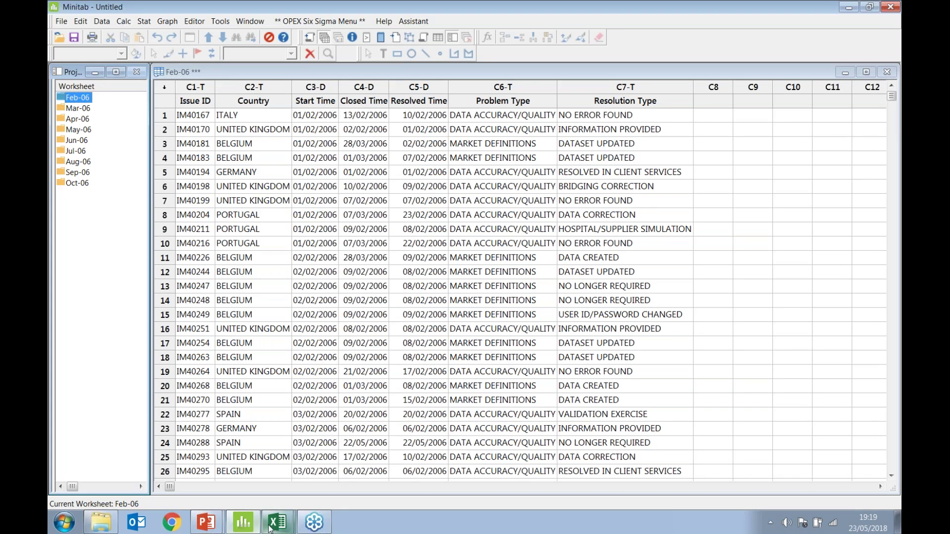
Switch to Excel to compare the source workbook's sheets with the imported worksheets, and return to Minitab
mouse_move(269, 527)
left_click(265, 499)
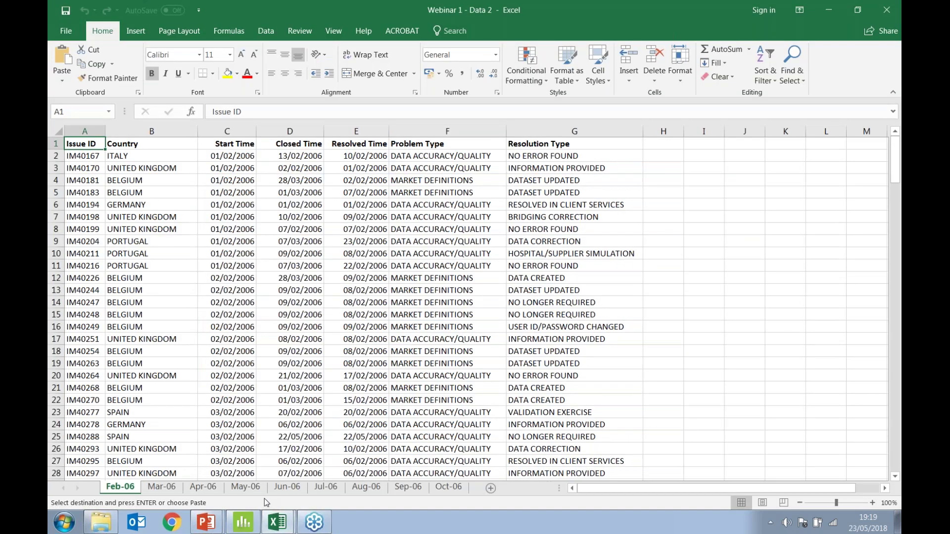
mouse_move(243, 525)
left_click(233, 500)
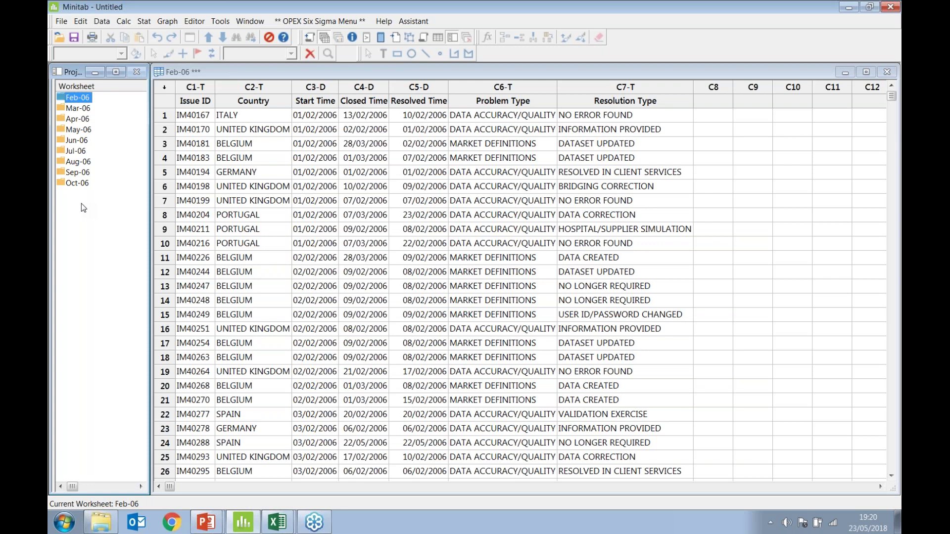
Switch to the presentation, advance the Learning Objectives to Structuring data for analysis, and return to Minitab
key("alt+Tab")
key("alt+Tab")
key("alt+Tab")
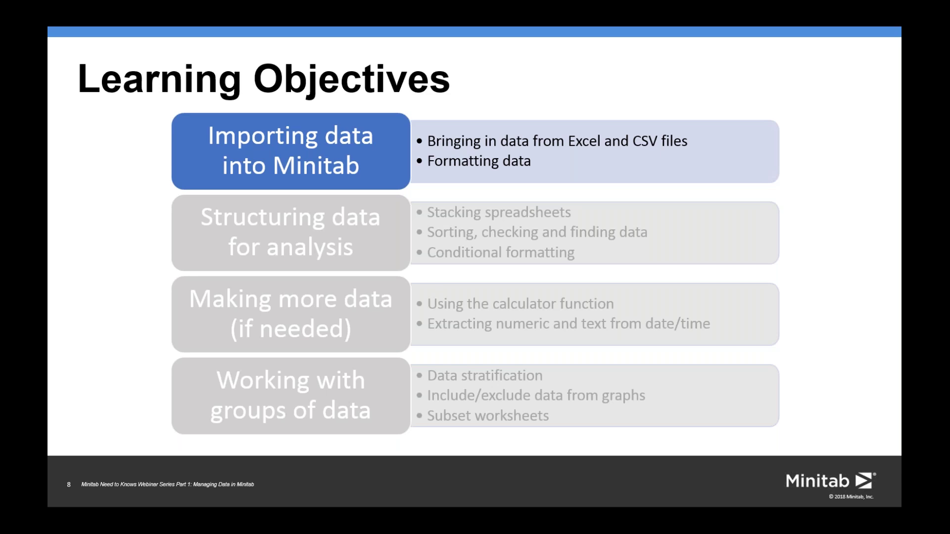
key("Right")
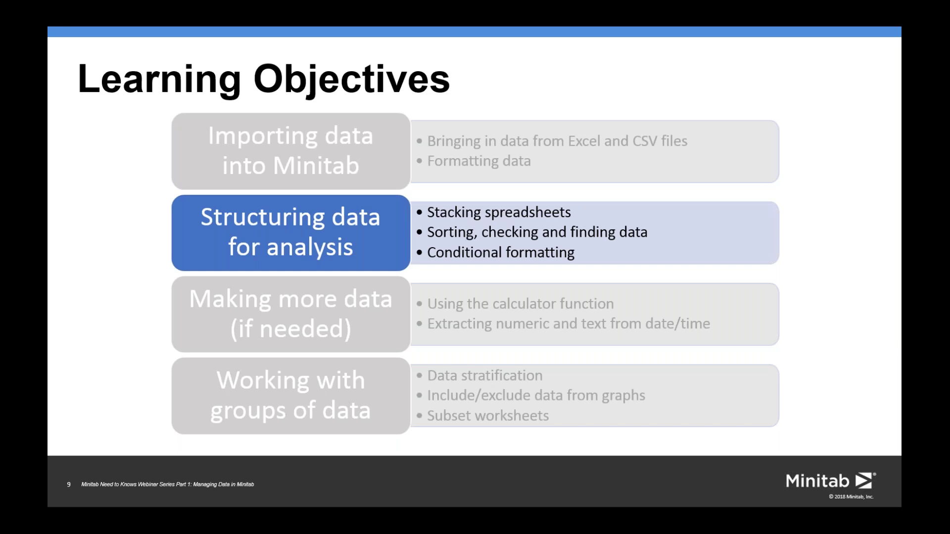
key("alt+Tab")
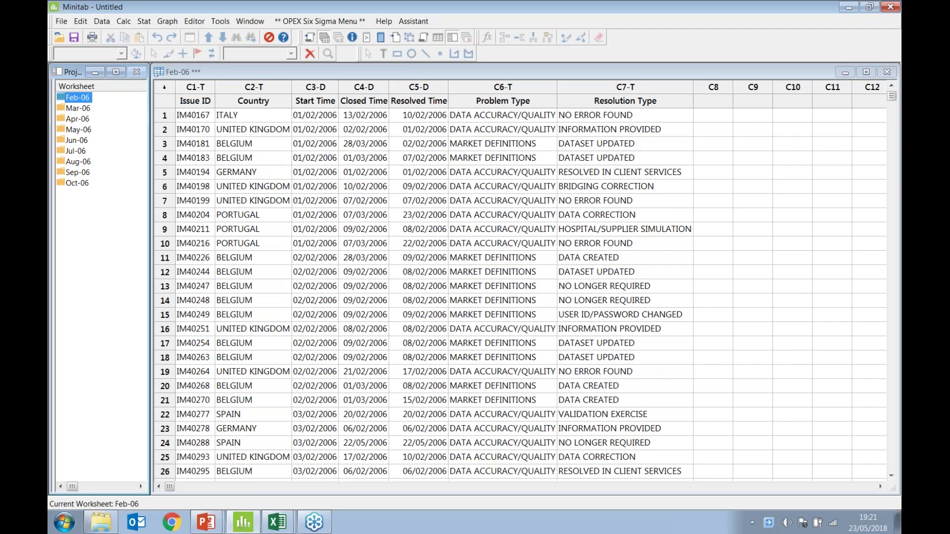
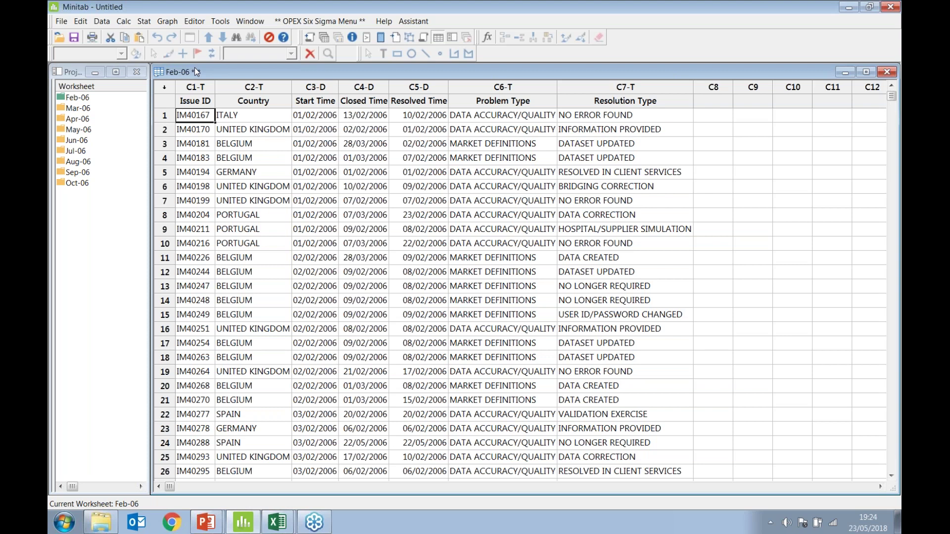
Start the Stack Worksheets command with the option to stack worksheets in a new worksheet
left_click(102, 21)
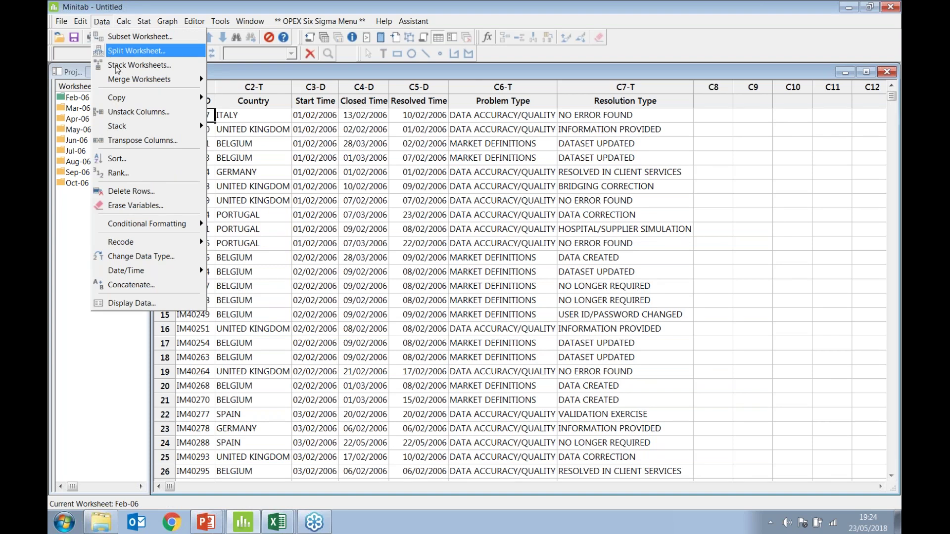
mouse_move(129, 128)
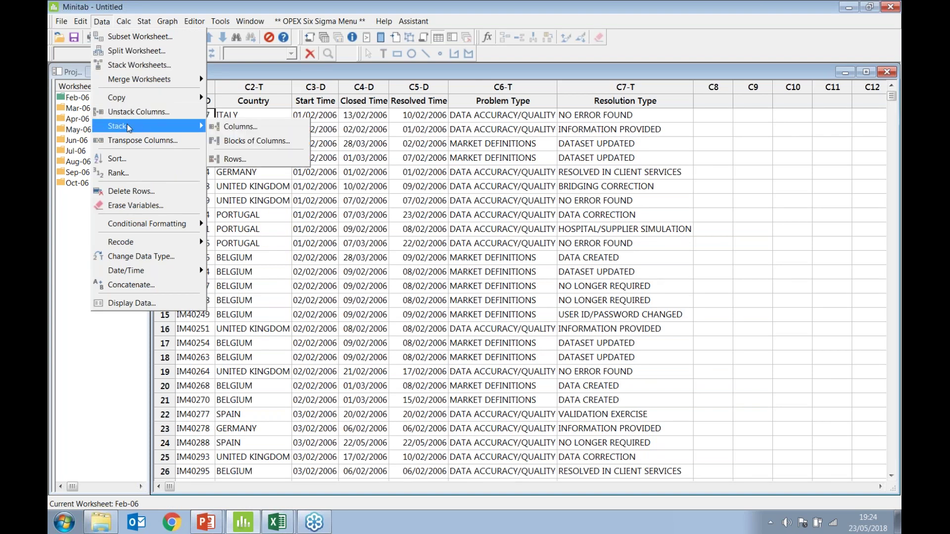
left_click(142, 69)
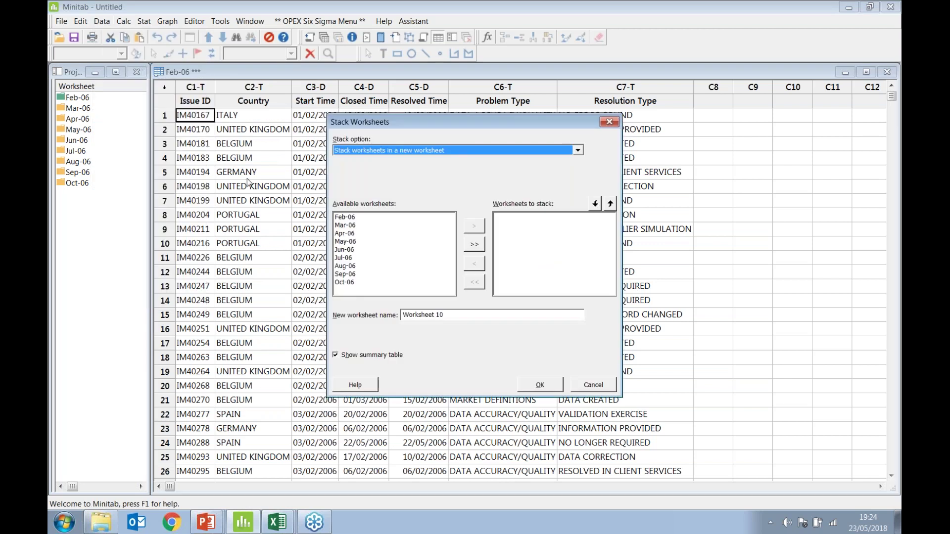
left_click(578, 150)
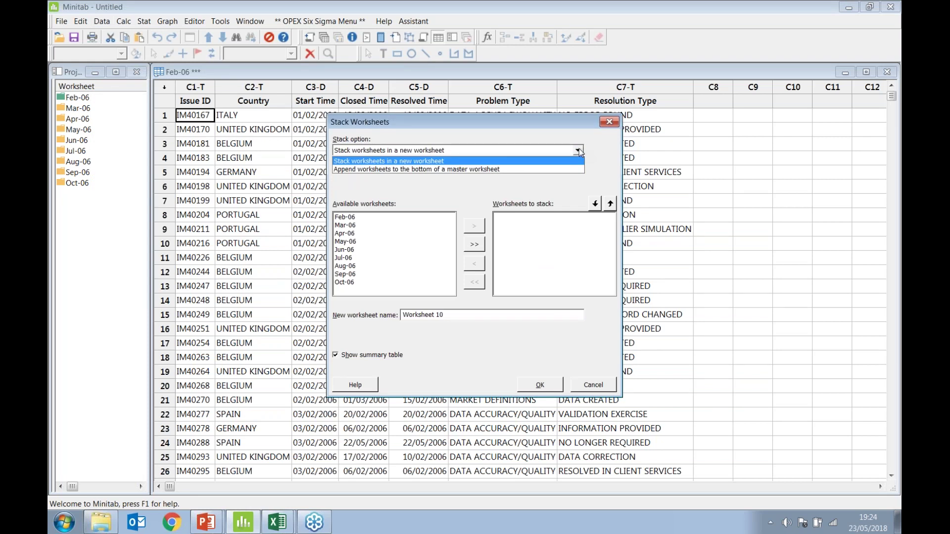
left_click(551, 158)
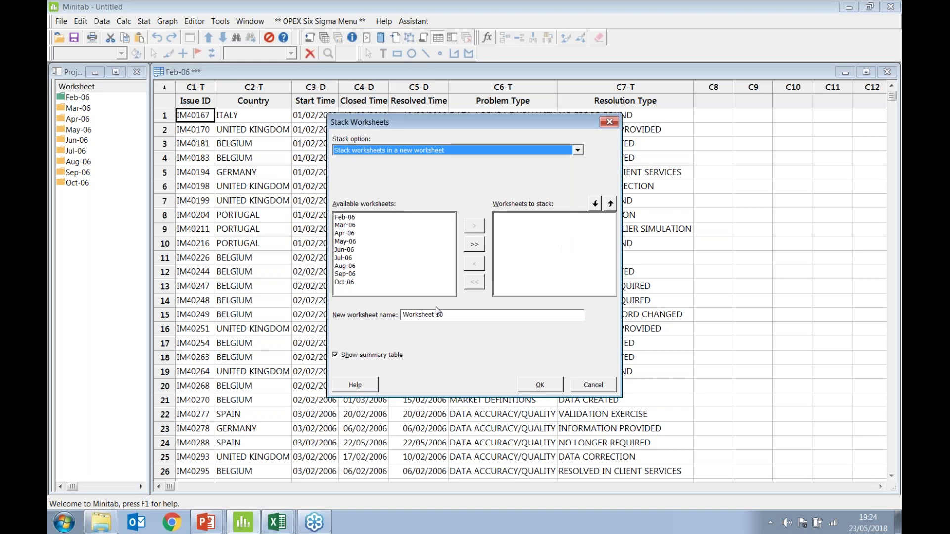
Add all the available worksheets, Feb-06 to Oct-06, to the worksheets to stack
left_click(351, 218)
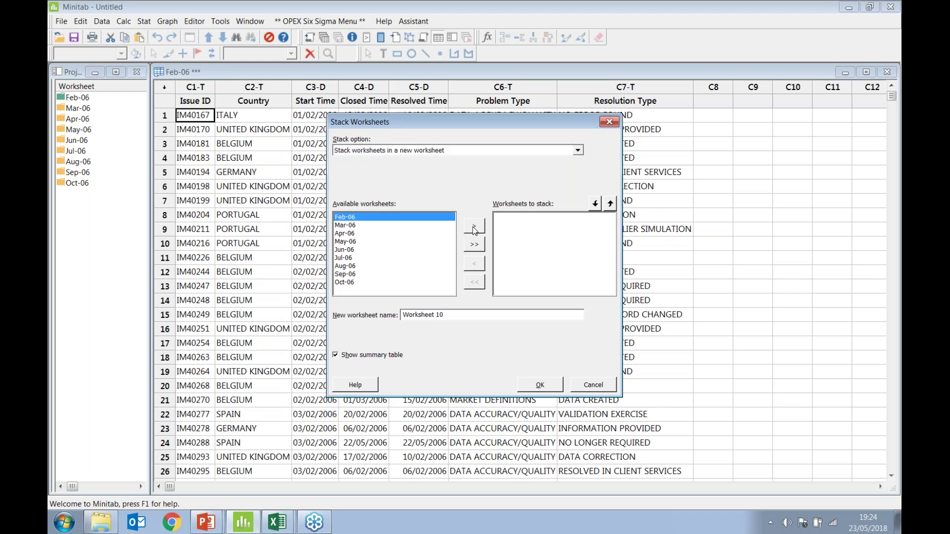
left_click(354, 282)
left_click(373, 217)
left_click(474, 245)
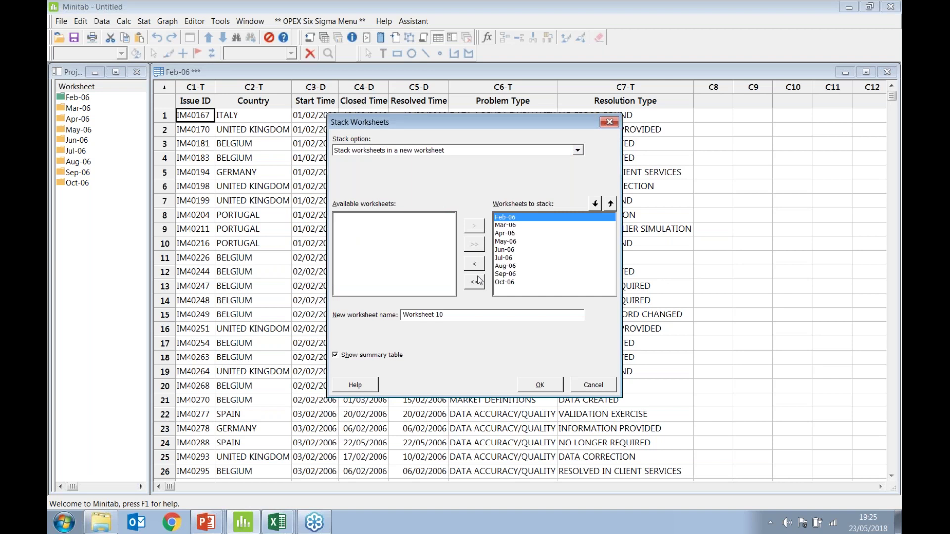
Name the new worksheet All data, create the stack, and show it in the project's worksheets folder
left_click(461, 317)
left_click_drag(462, 316, 402, 316)
type("All data")
left_click(535, 386)
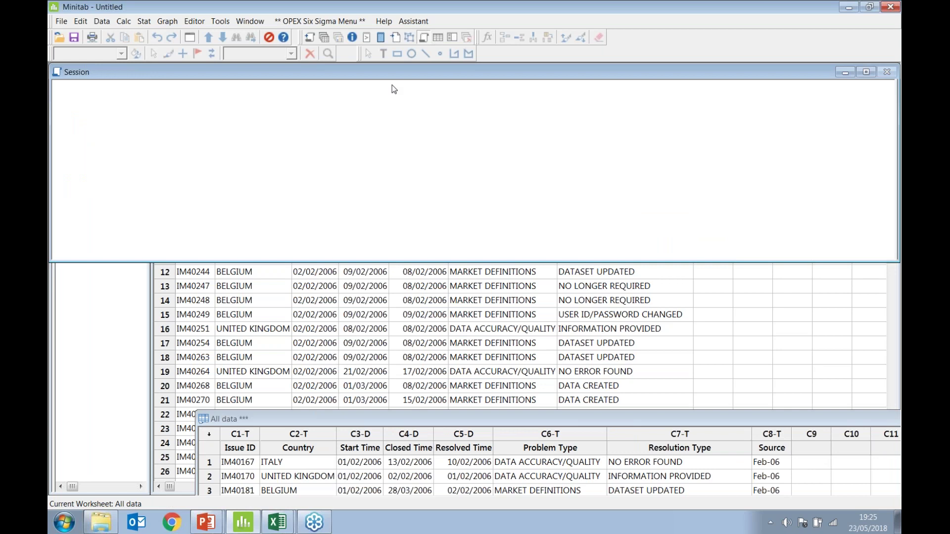
left_click(325, 38)
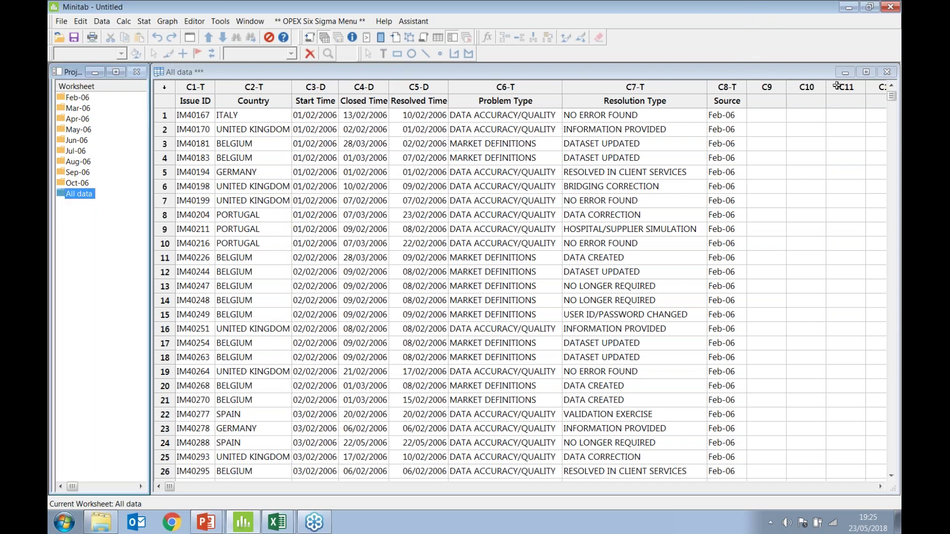
Examine the Source column down the rows of the All data worksheet to check the stacked months, and return to the first row
mouse_move(821, 70)
left_mouse_down()
mouse_move(792, 68)
mouse_move(802, 67)
left_mouse_up()
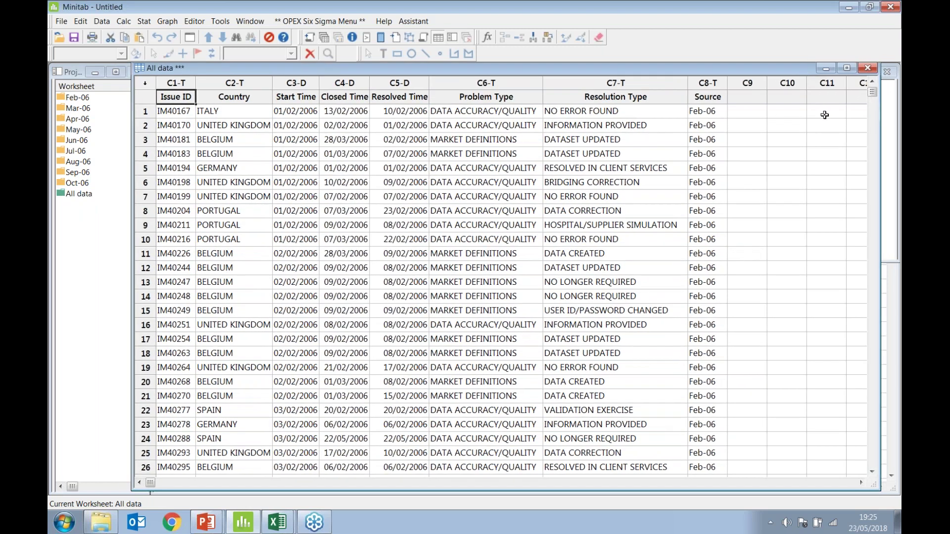
scroll(285, 205, "down", 5)
scroll(285, 205, "up", 5)
scroll(716, 230, "down", 5)
scroll(716, 230, "down", 20)
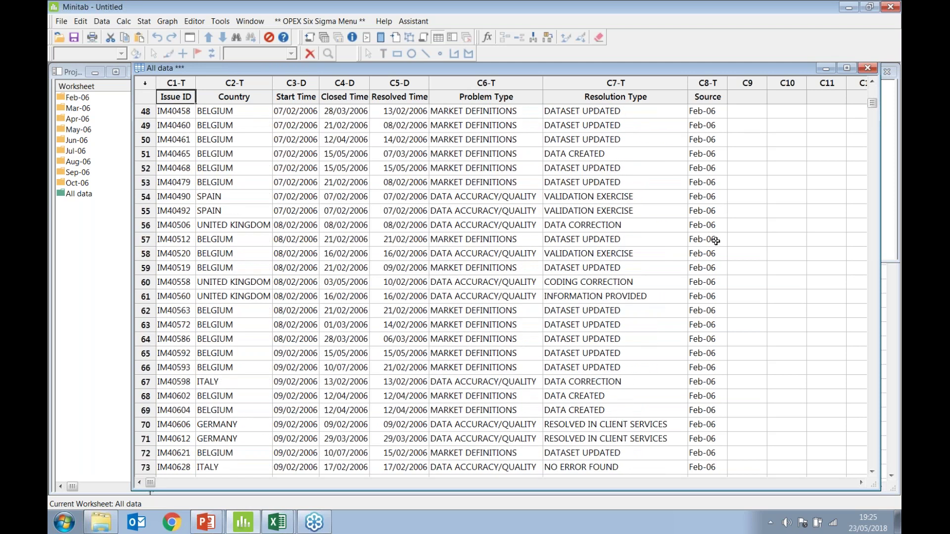
scroll(716, 240, "down", 20)
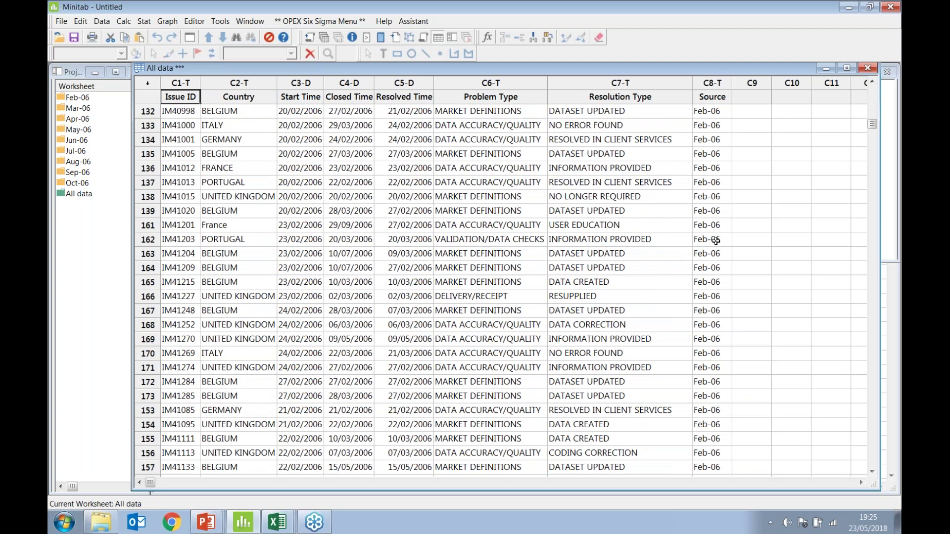
scroll(716, 240, "down", 20)
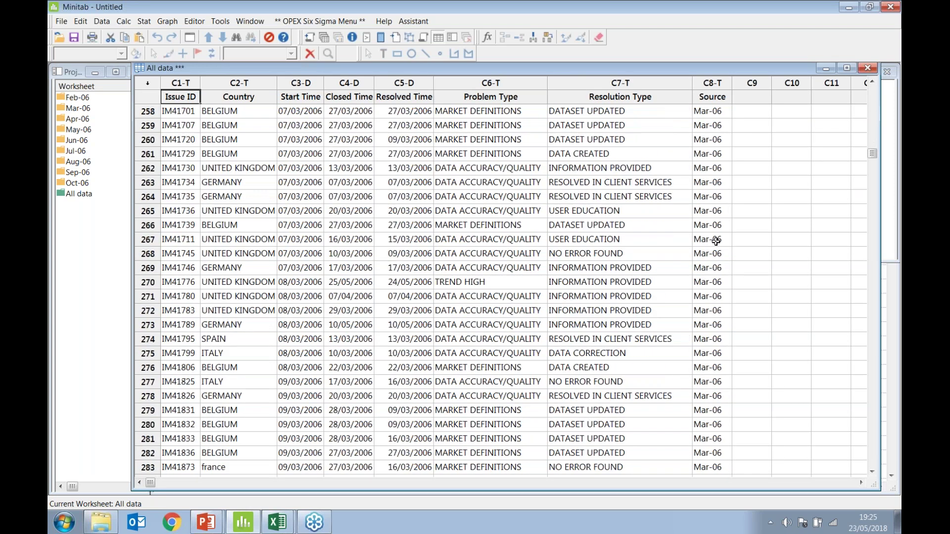
scroll(716, 241, "down", 20)
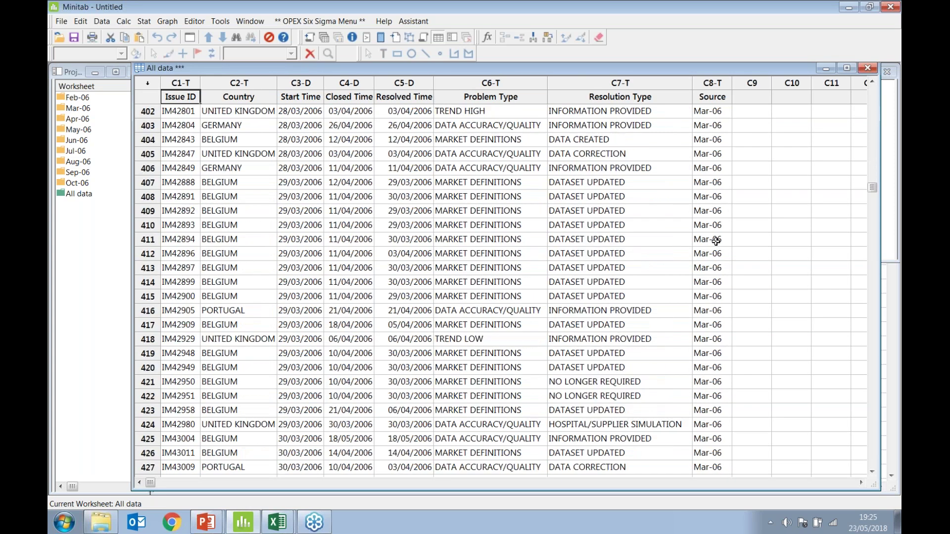
scroll(716, 241, "down", 17)
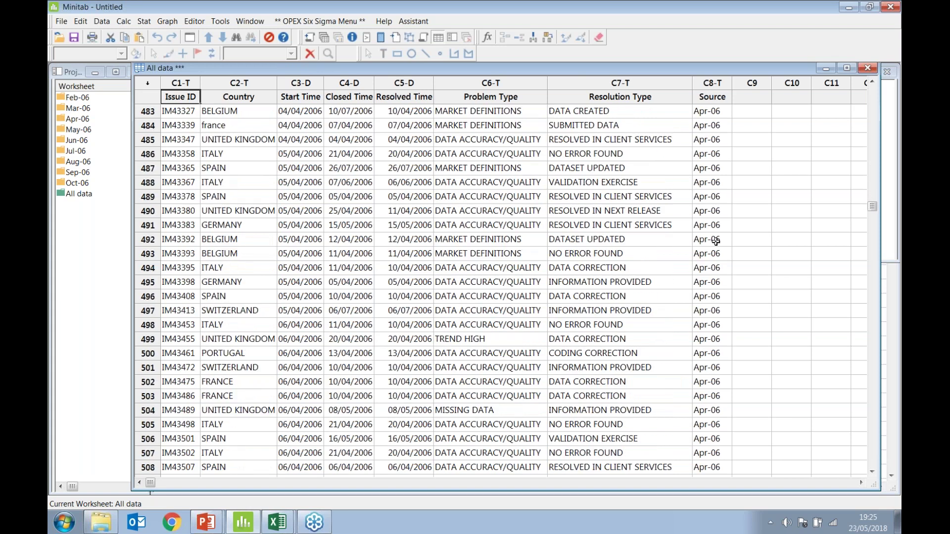
scroll(716, 241, "down", 1)
left_click_drag(872, 206, 874, 83)
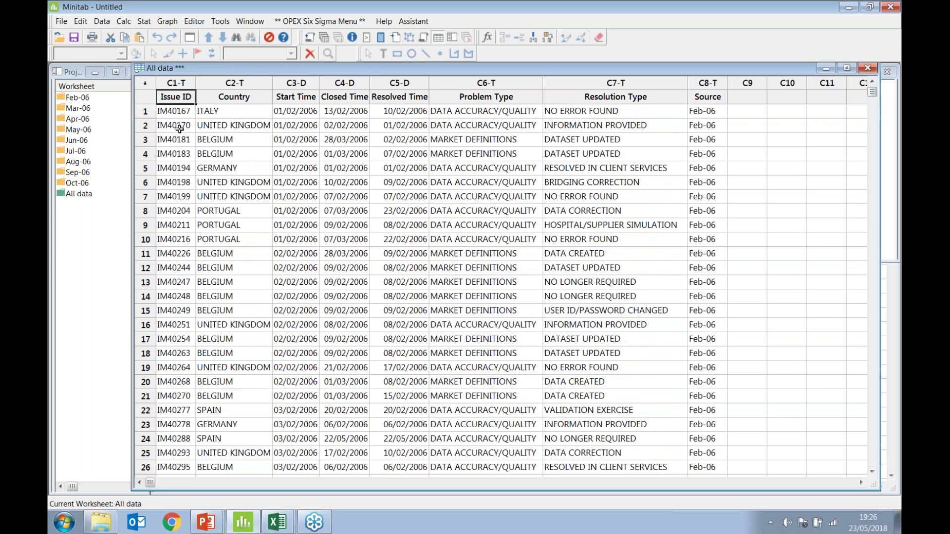
Examine the Issue ID and Start Time columns down the All data worksheet to see how the rows are ordered
left_click(180, 110)
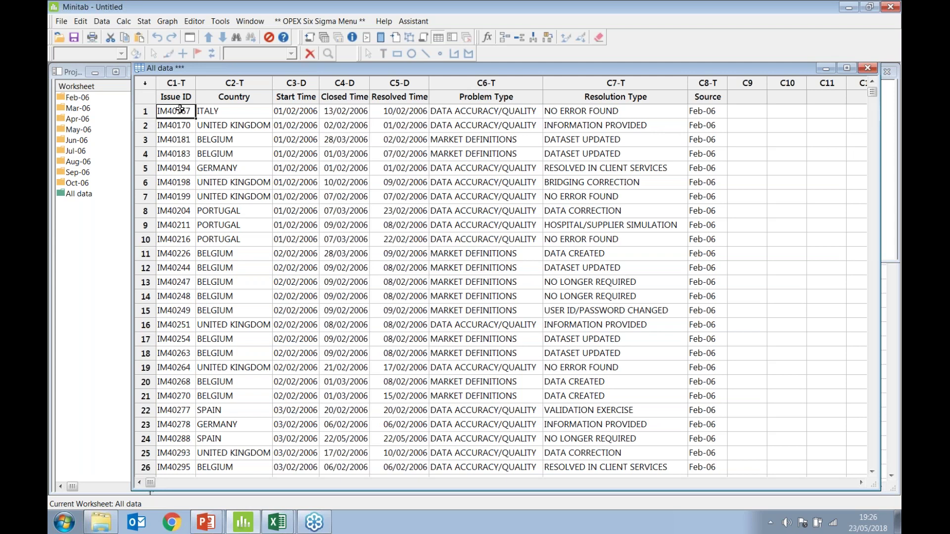
left_click(284, 113)
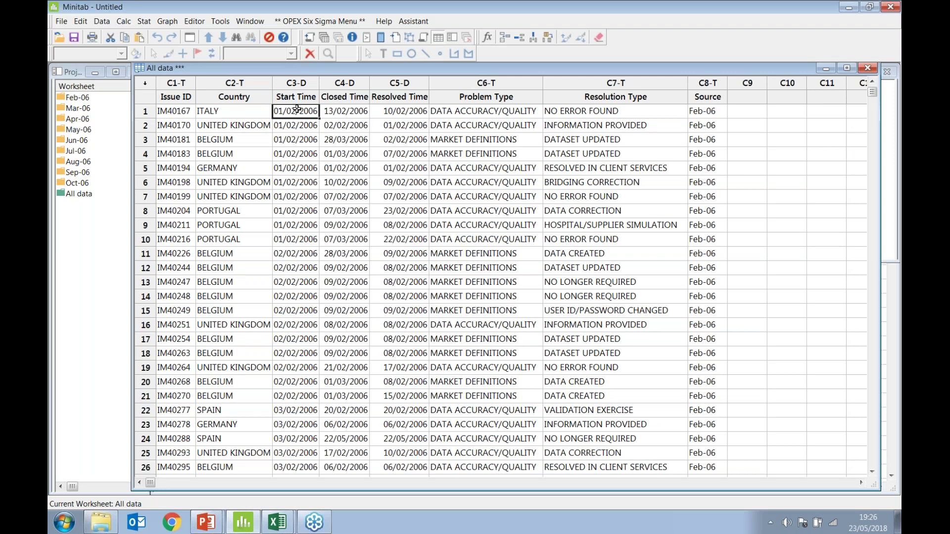
left_click(299, 130)
scroll(300, 132, "down", 2)
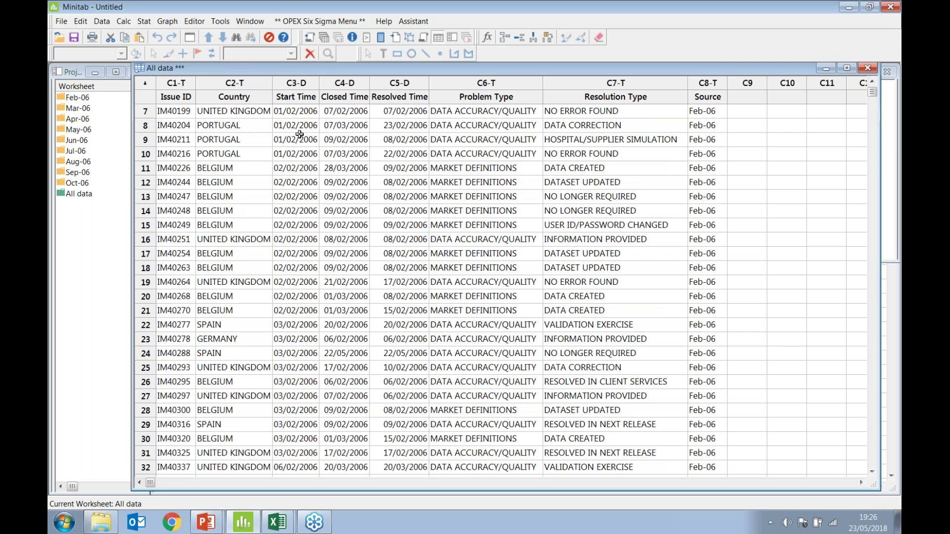
scroll(299, 135, "down", 12)
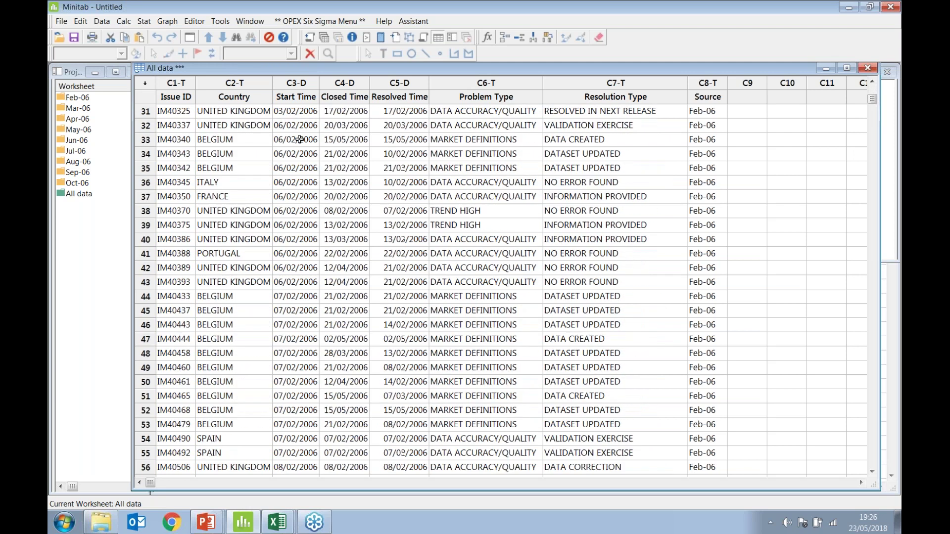
scroll(299, 140, "down", 20)
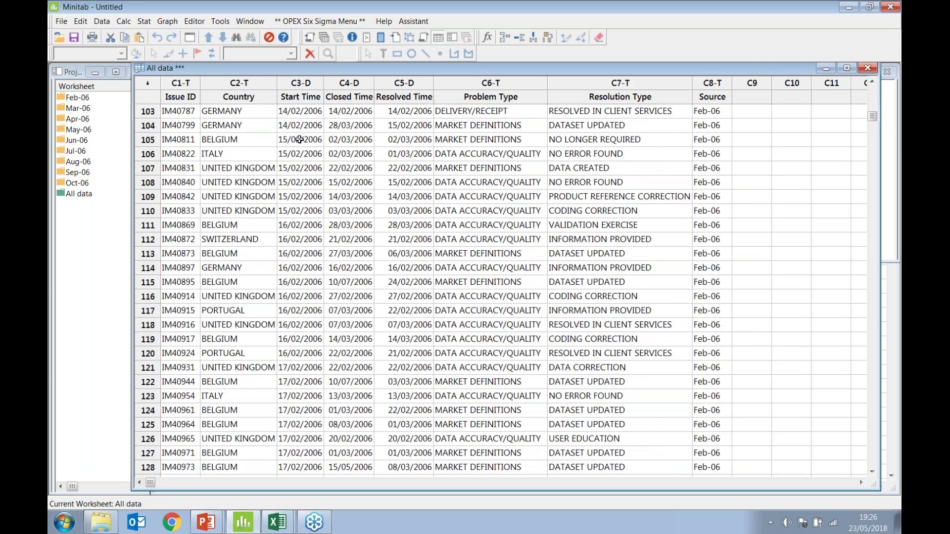
scroll(300, 139, "up", 20)
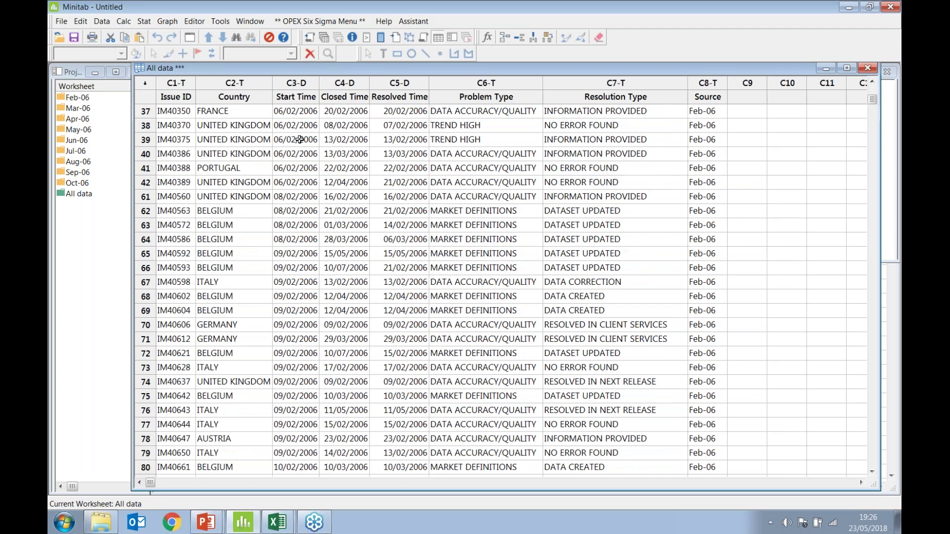
scroll(300, 139, "up", 2)
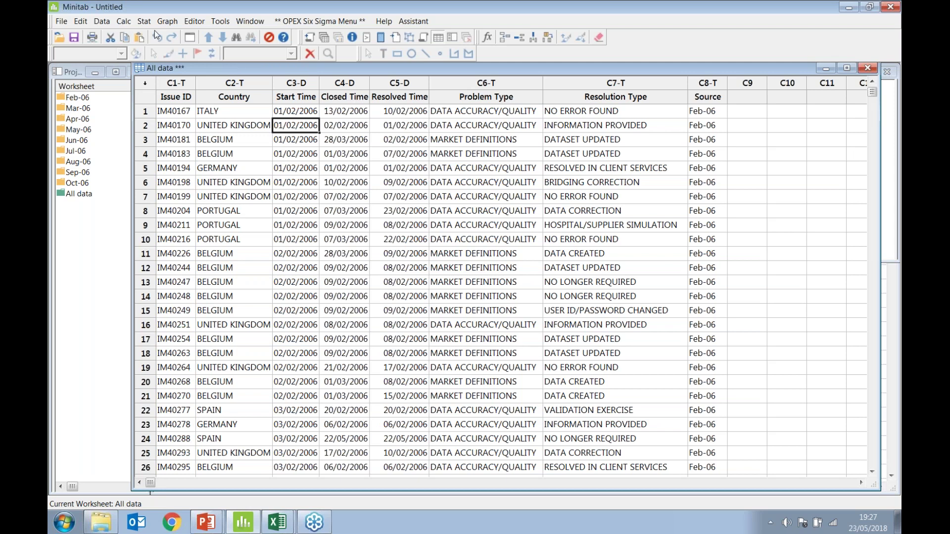
Sort all columns of the All data worksheet by Resolved Time in increasing order, storing the result in the original columns
left_click(103, 21)
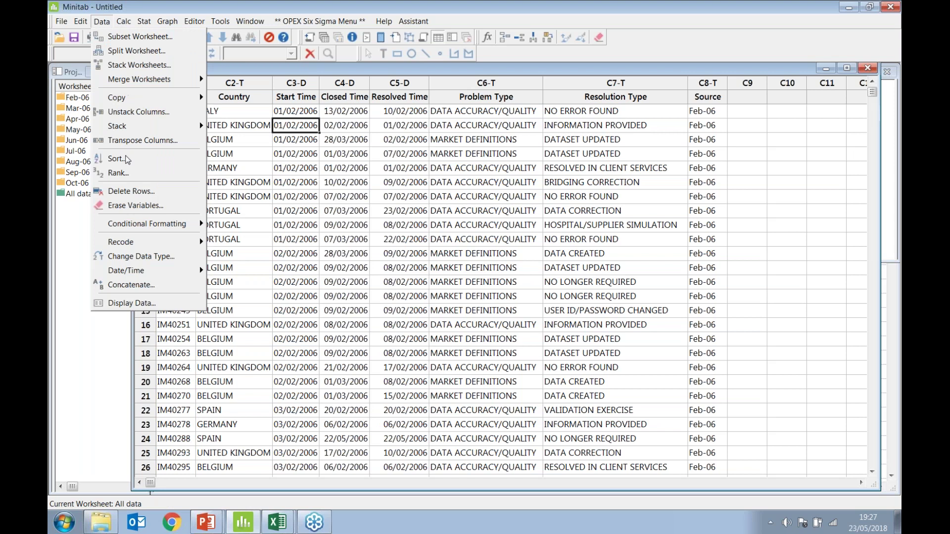
left_click(117, 159)
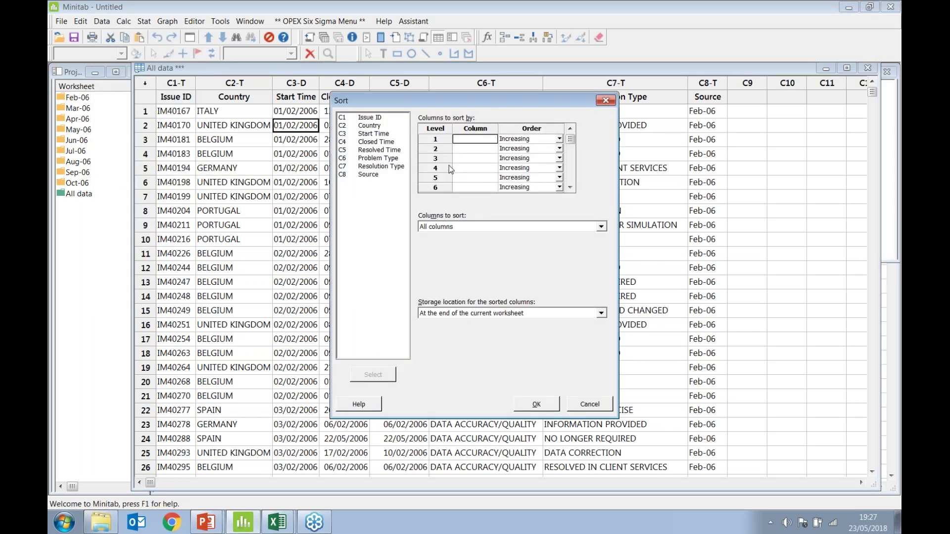
left_click_drag(480, 100, 488, 93)
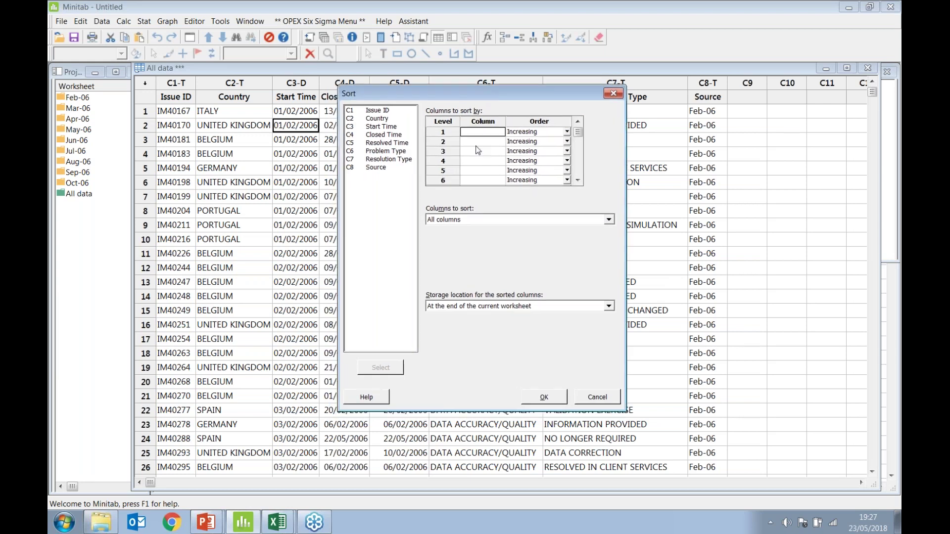
double_click(379, 143)
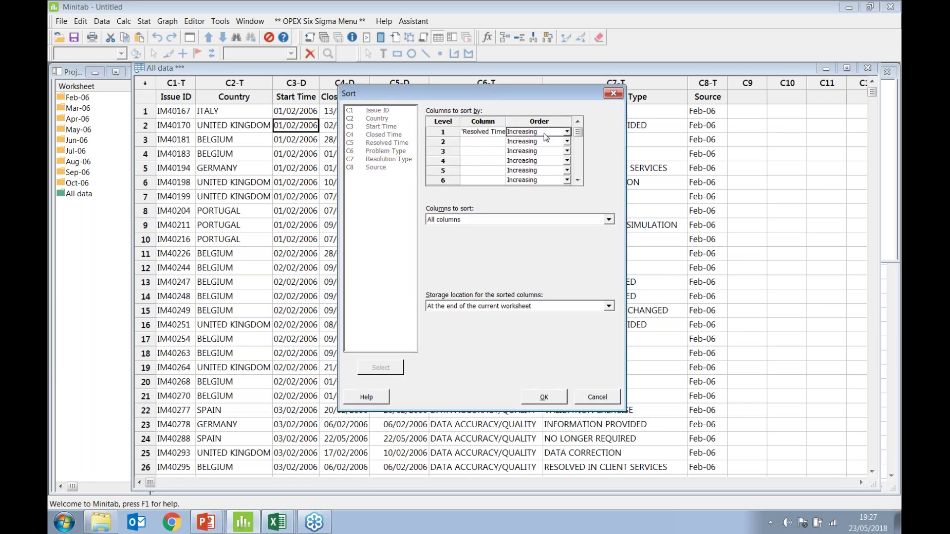
left_click(609, 222)
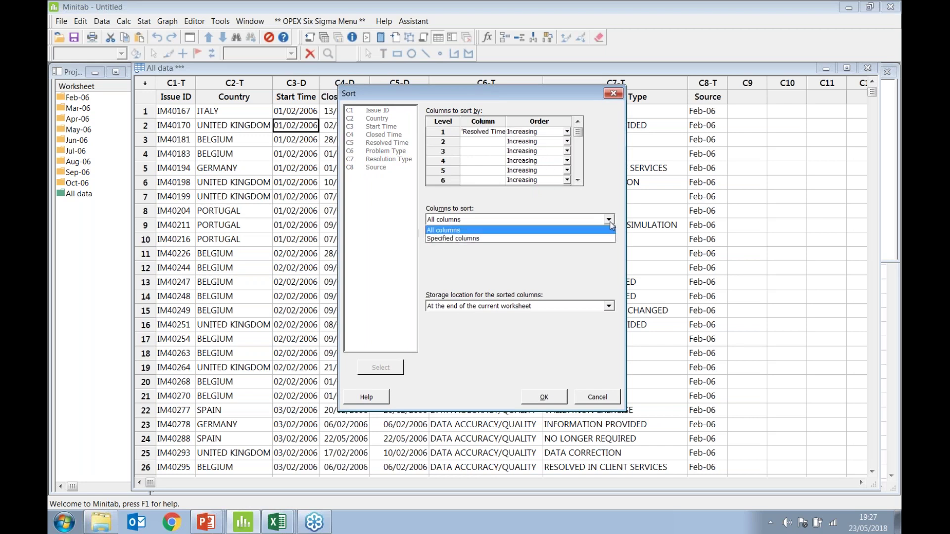
left_click(611, 224)
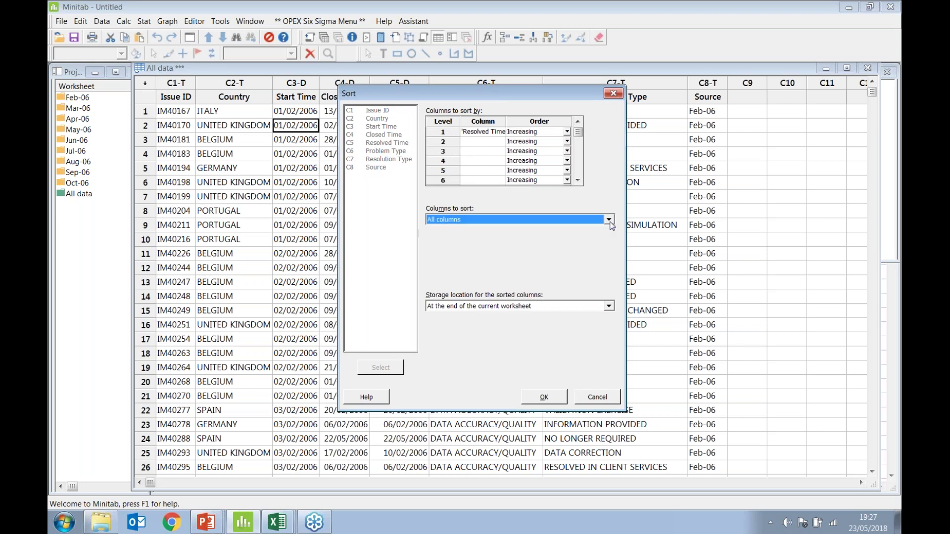
left_click(609, 306)
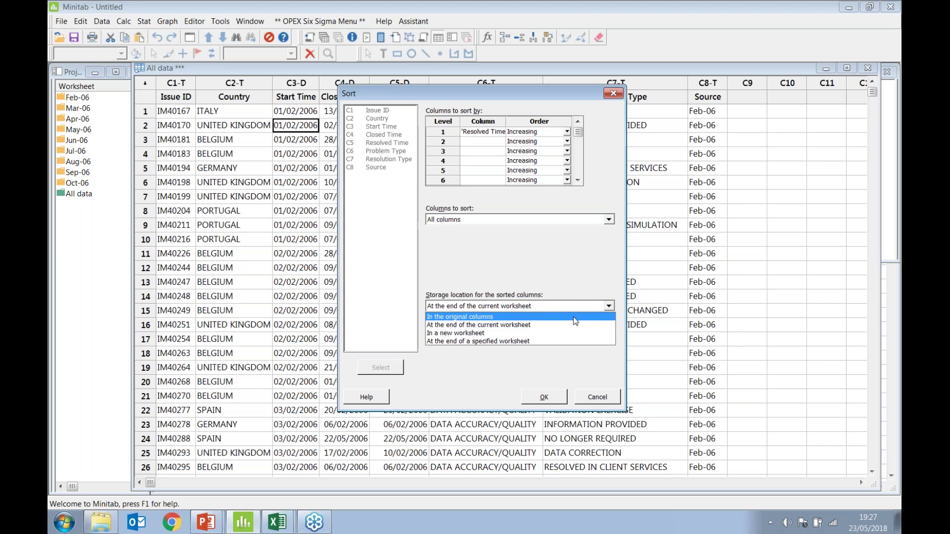
left_click(576, 317)
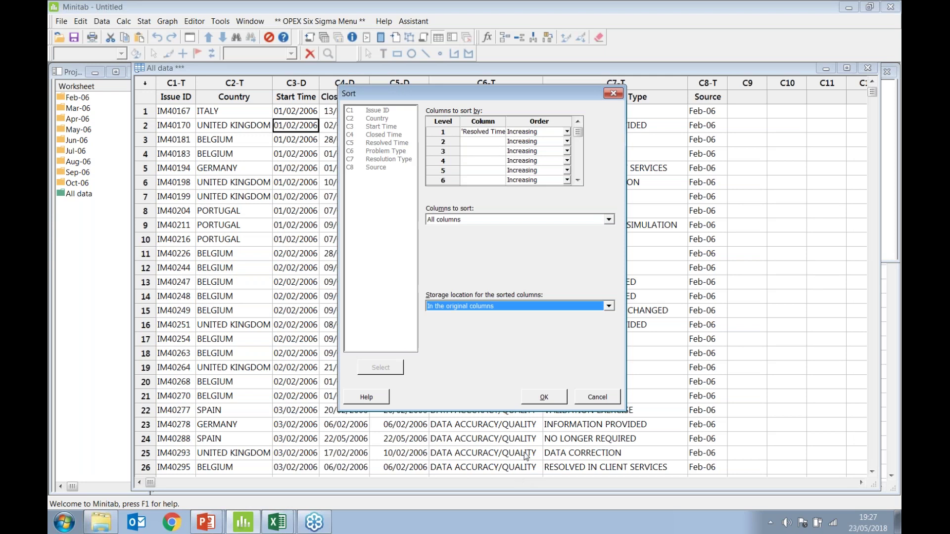
left_click(544, 397)
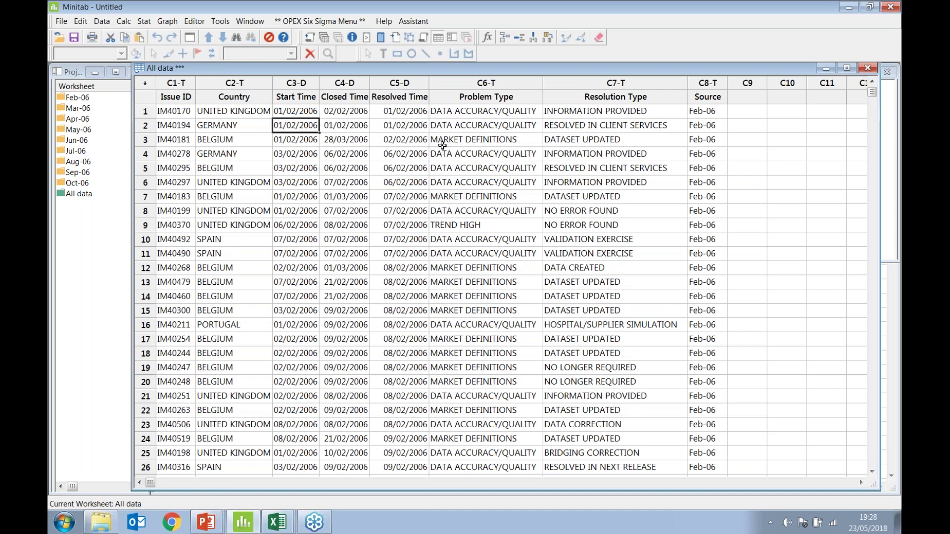
Sort the entire worksheet on the Resolved Time column from Oldest to Newest with the Sort Columns command
left_click(396, 83)
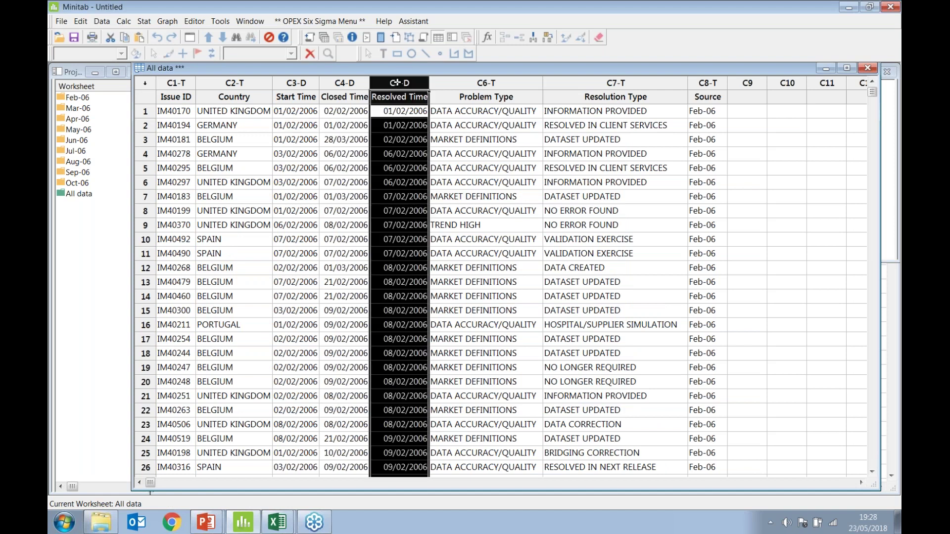
left_click(405, 159)
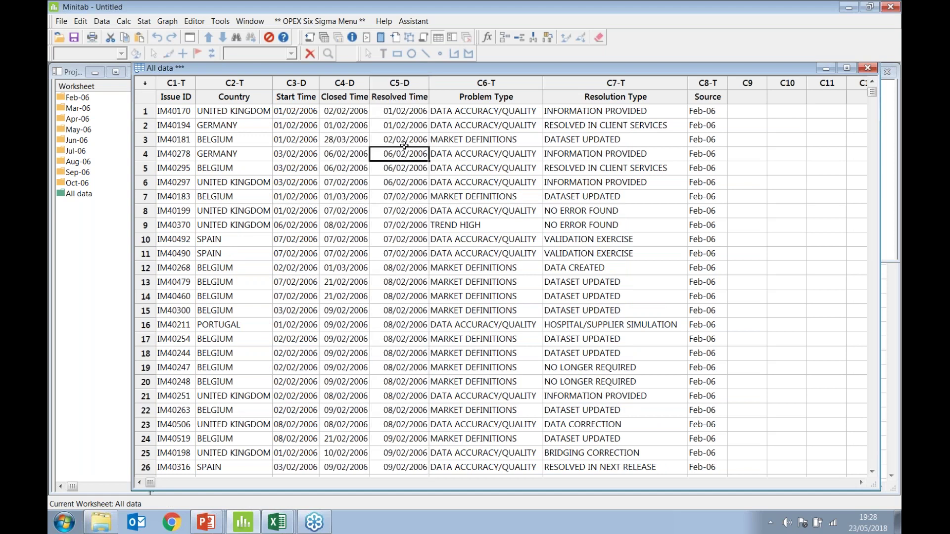
left_click(400, 182)
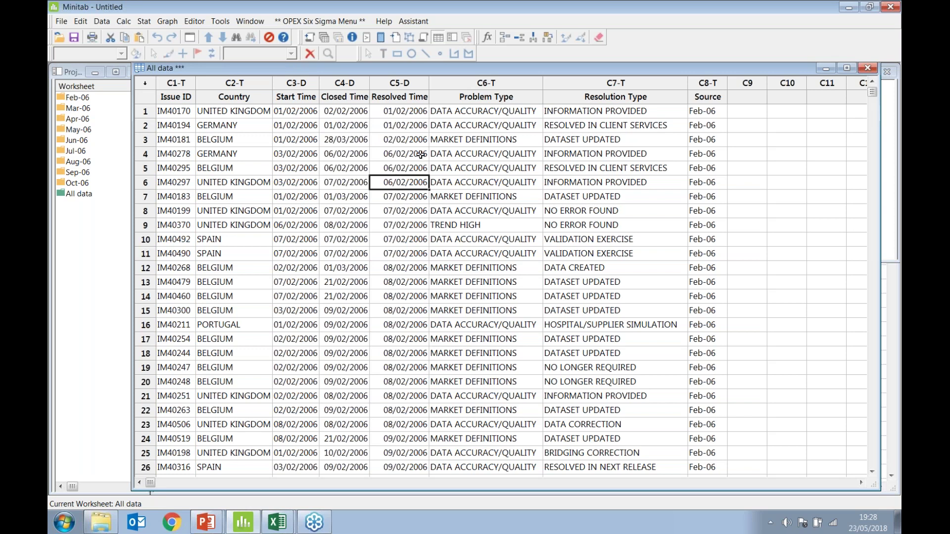
right_click(405, 113)
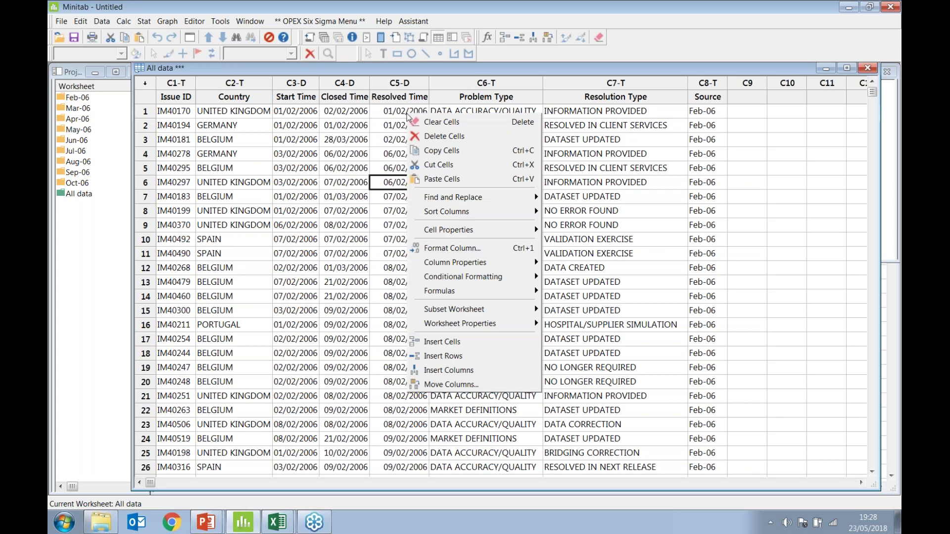
left_click(402, 118)
left_click(402, 116)
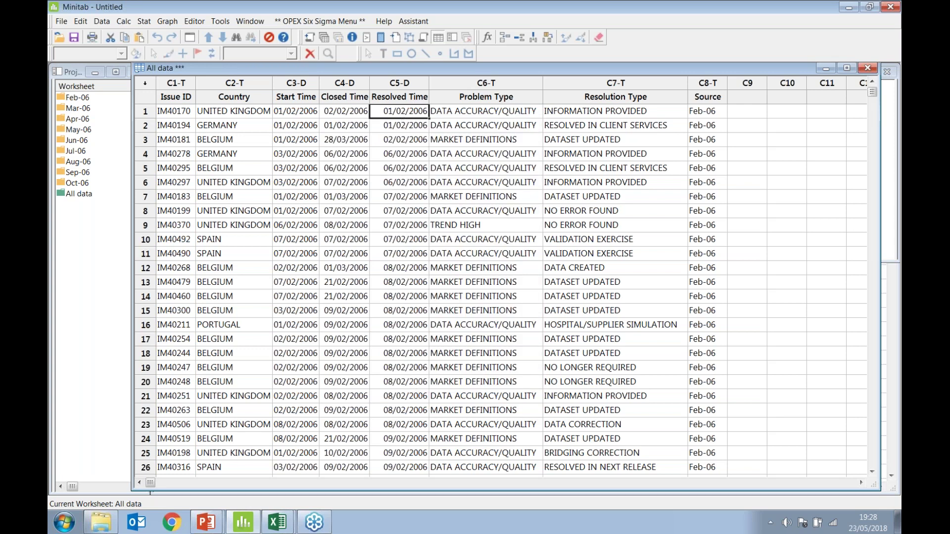
right_click(400, 114)
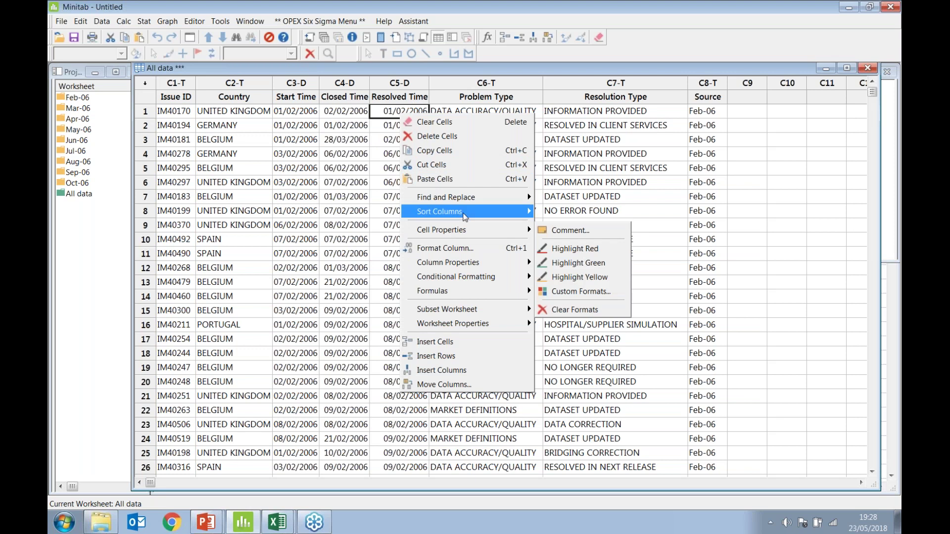
mouse_move(464, 217)
mouse_move(598, 214)
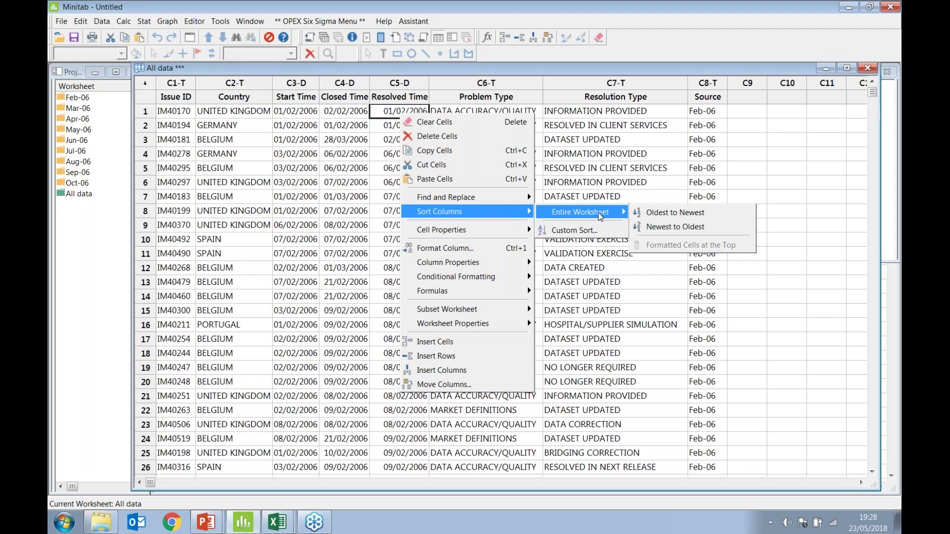
left_click(668, 216)
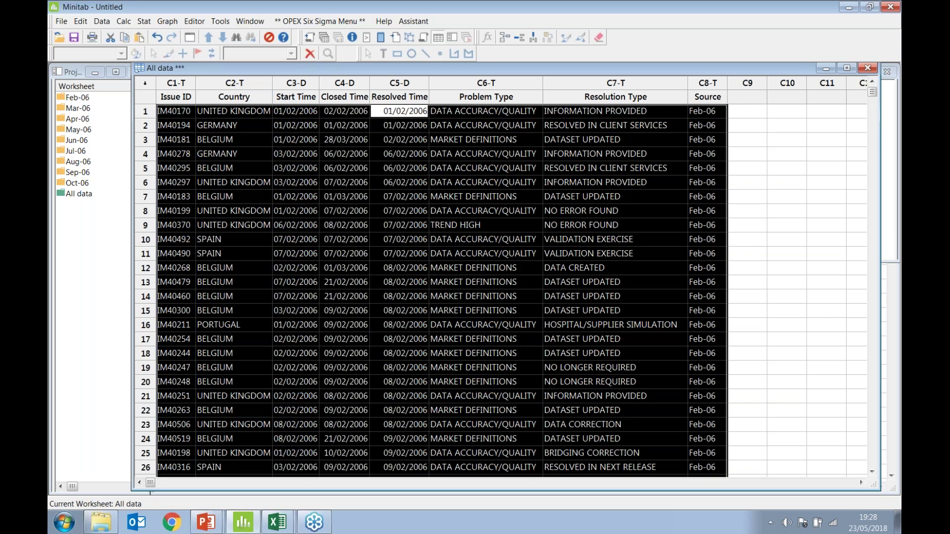
Review the Issue ID, date, Country, Problem Type and Resolution Type columns as candidates for analysis
left_click(172, 111)
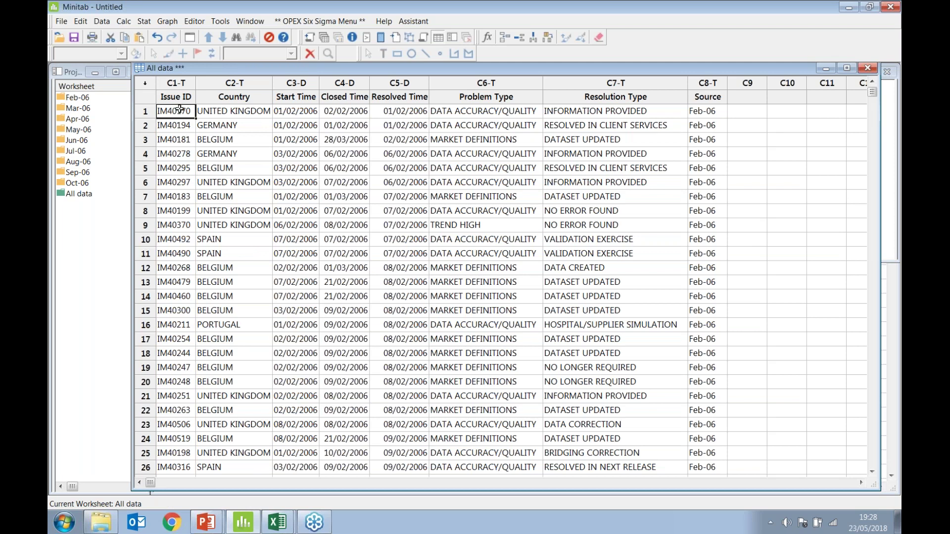
left_click(101, 21)
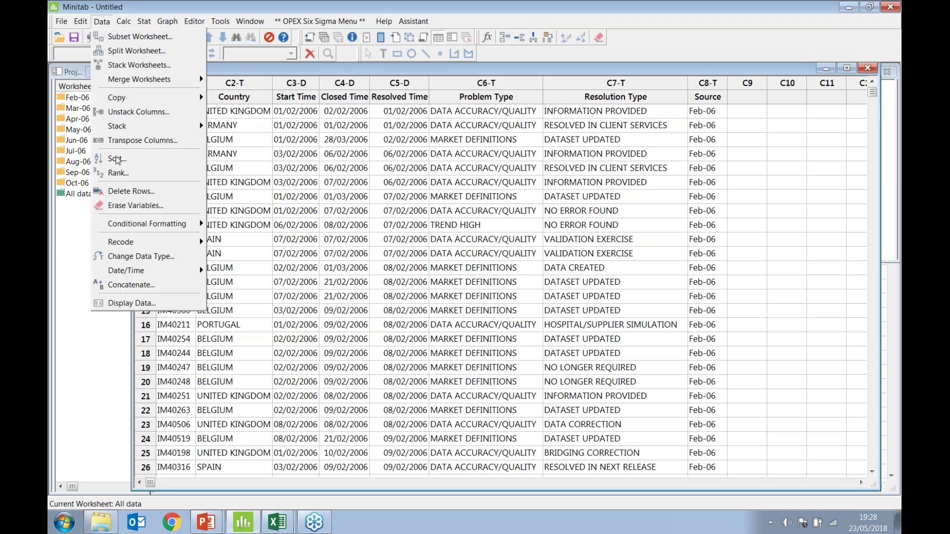
left_click(393, 160)
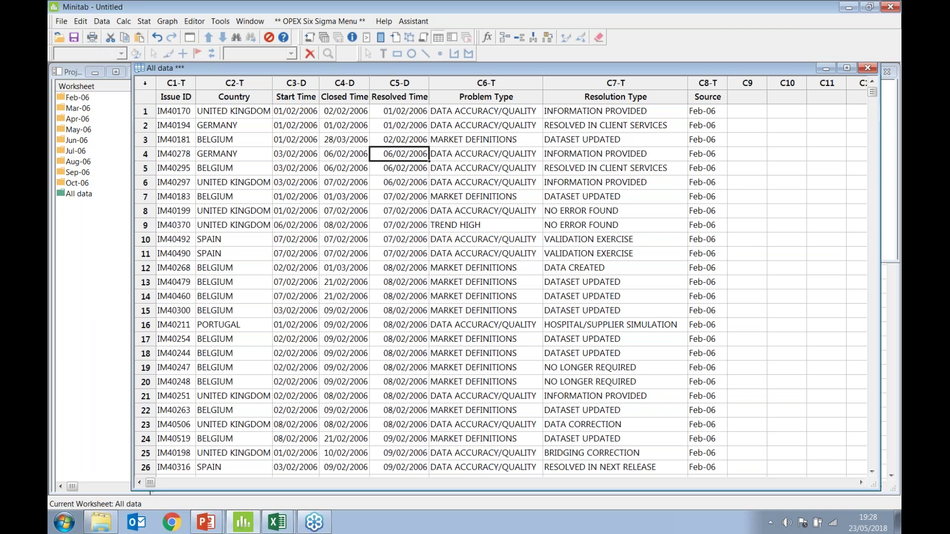
left_click(343, 109)
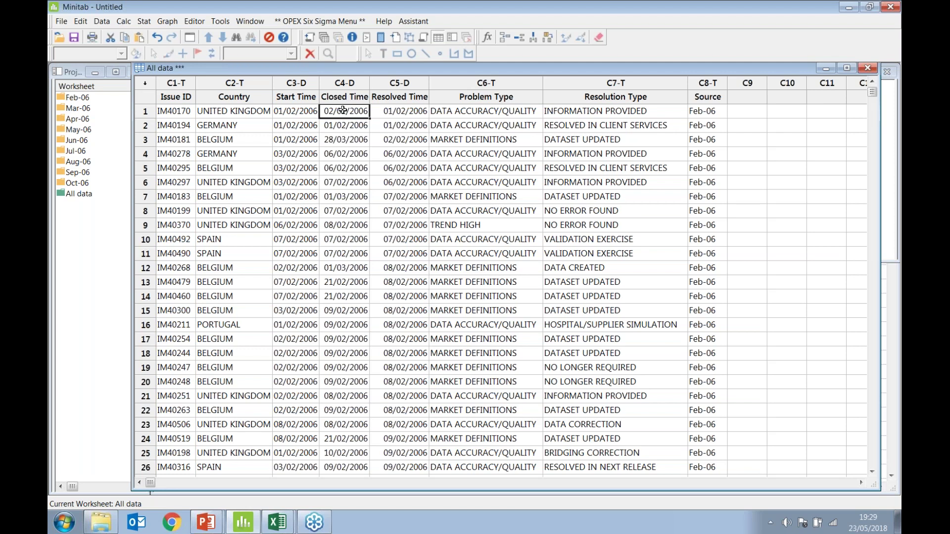
left_click(248, 81)
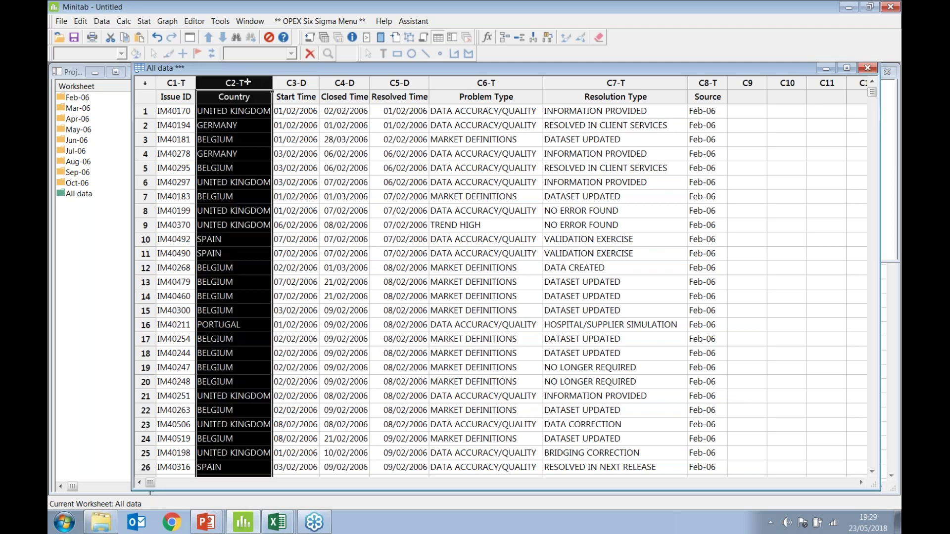
left_click(475, 82)
left_click(581, 84)
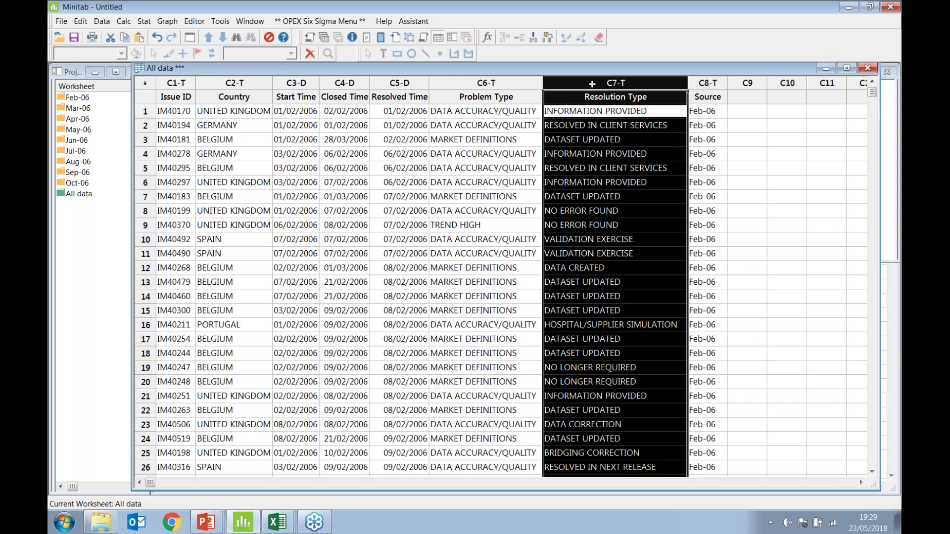
left_click(248, 115)
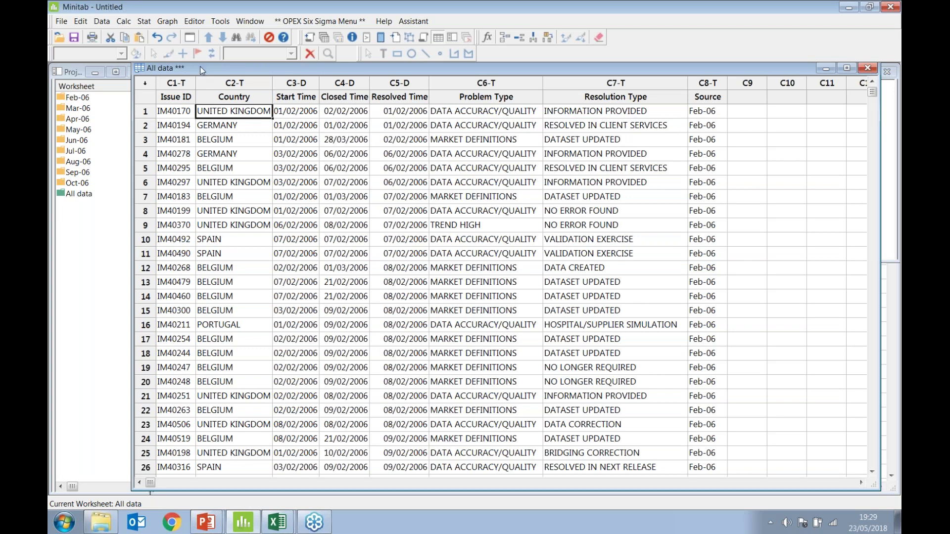
Create a Pareto chart of Country, combining remaining defects into one category after 99.9 percent, and enlarge the graph
left_click(144, 21)
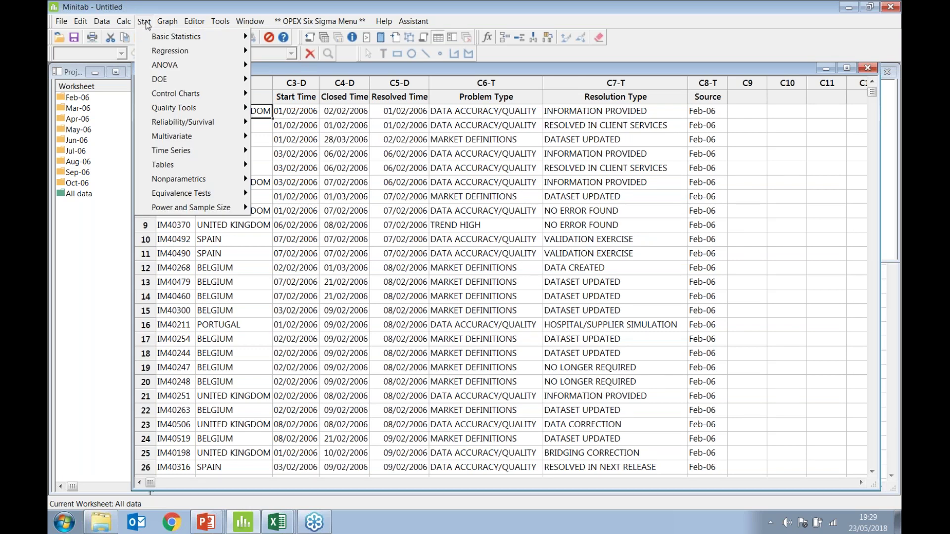
mouse_move(160, 108)
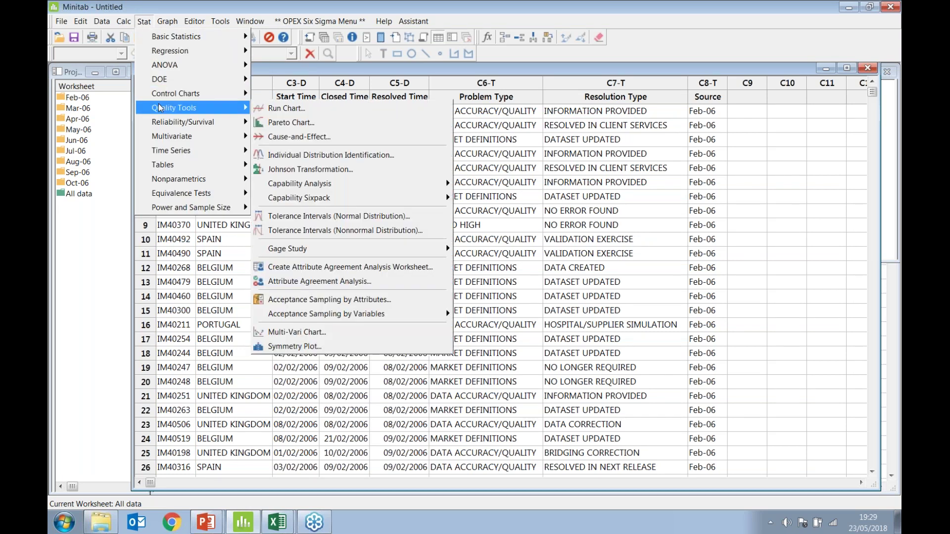
left_click(284, 124)
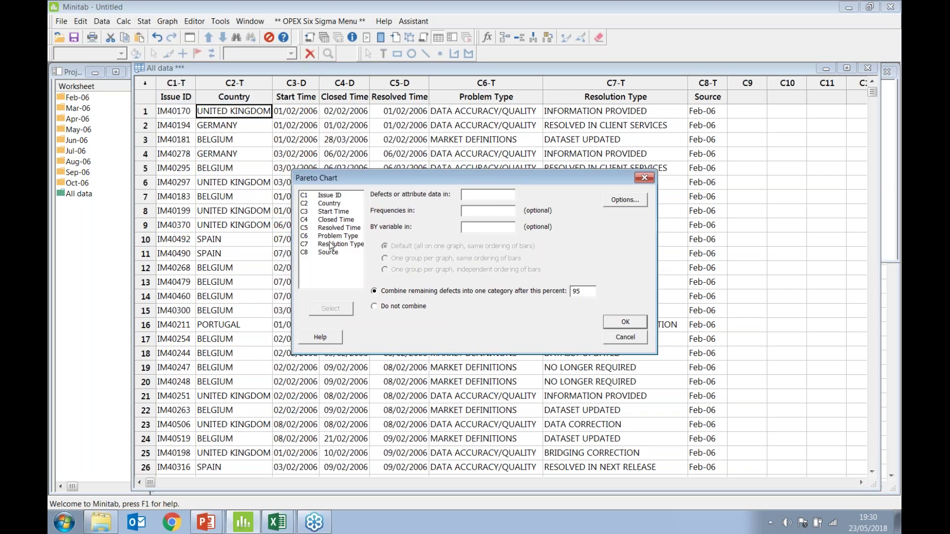
left_click(335, 205)
double_click(334, 203)
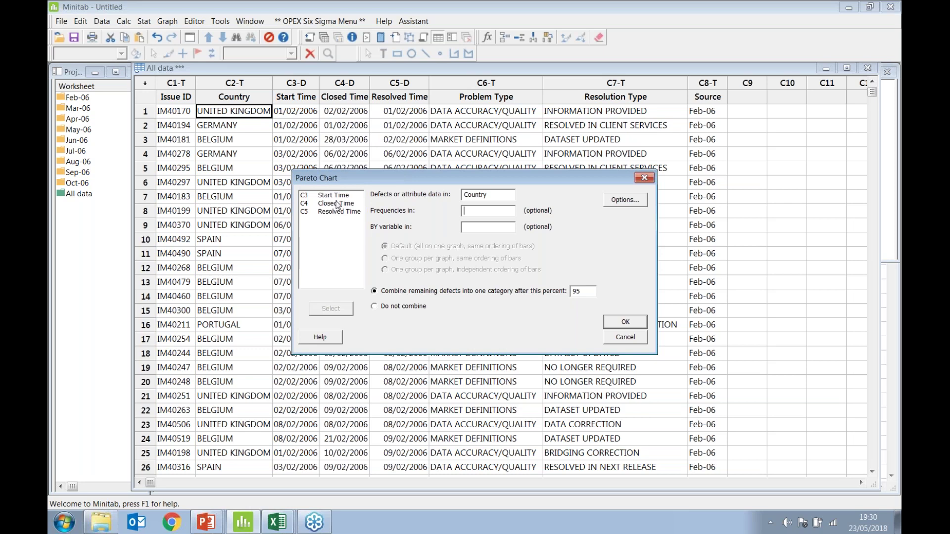
left_click(579, 292)
left_click_drag(579, 292, 563, 295)
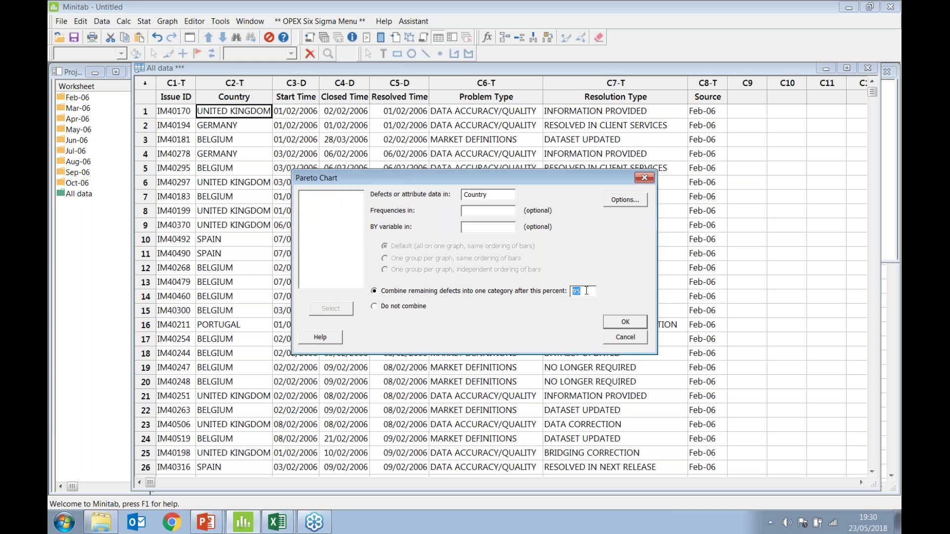
type("99.9")
left_click(625, 323)
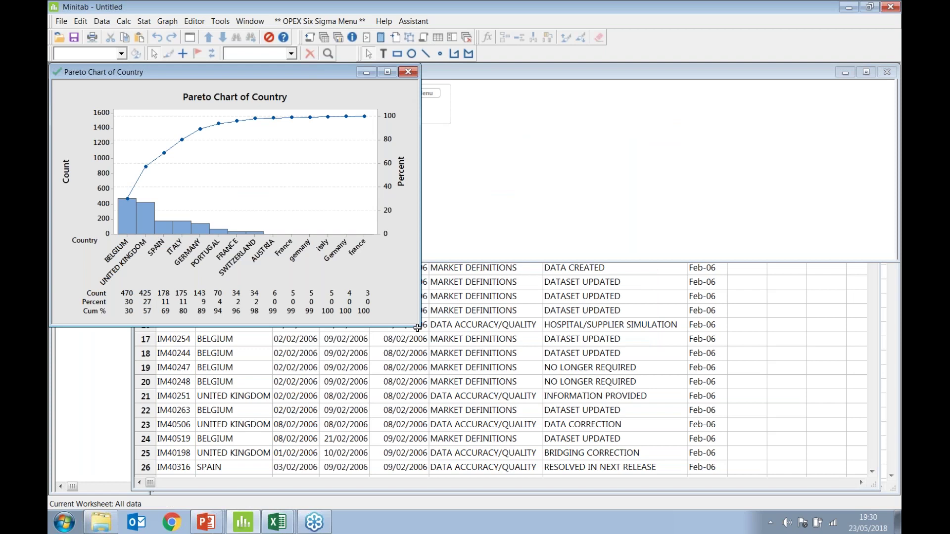
left_click(387, 71)
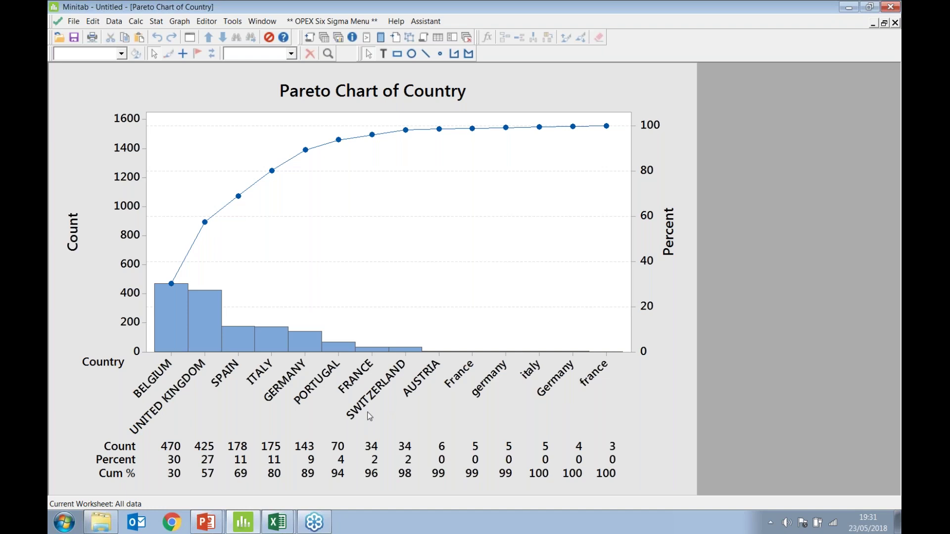
Minimize the Country chart, return to the All data worksheet and reopen the Pareto Chart settings
left_click(873, 23)
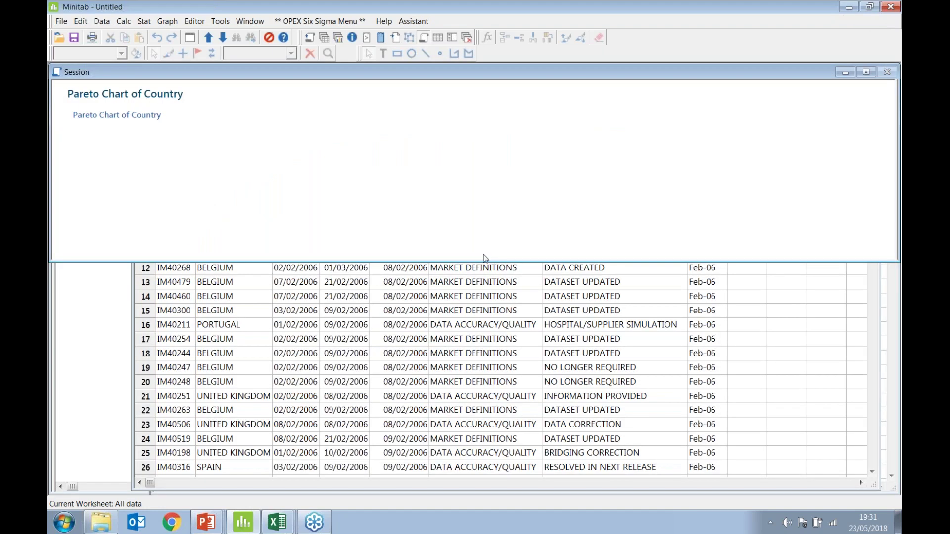
left_click(331, 281)
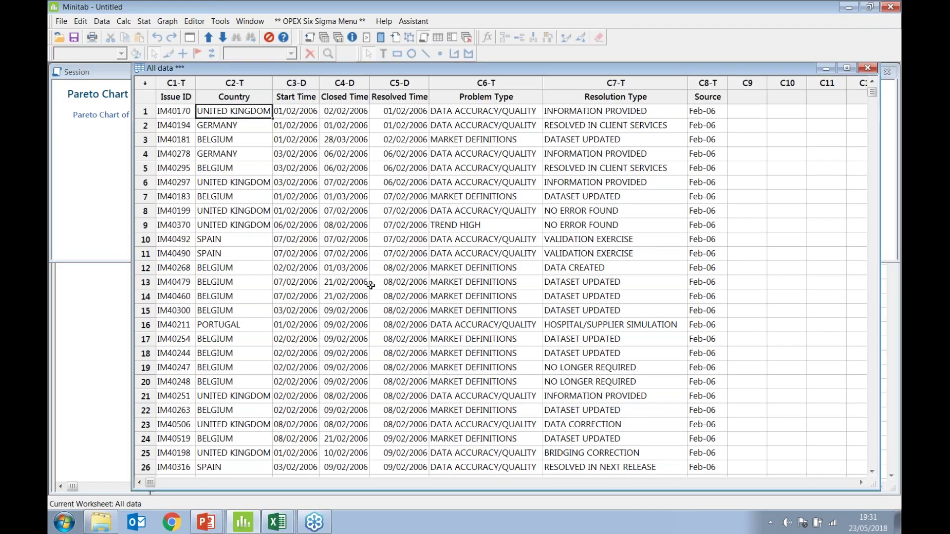
left_click(189, 44)
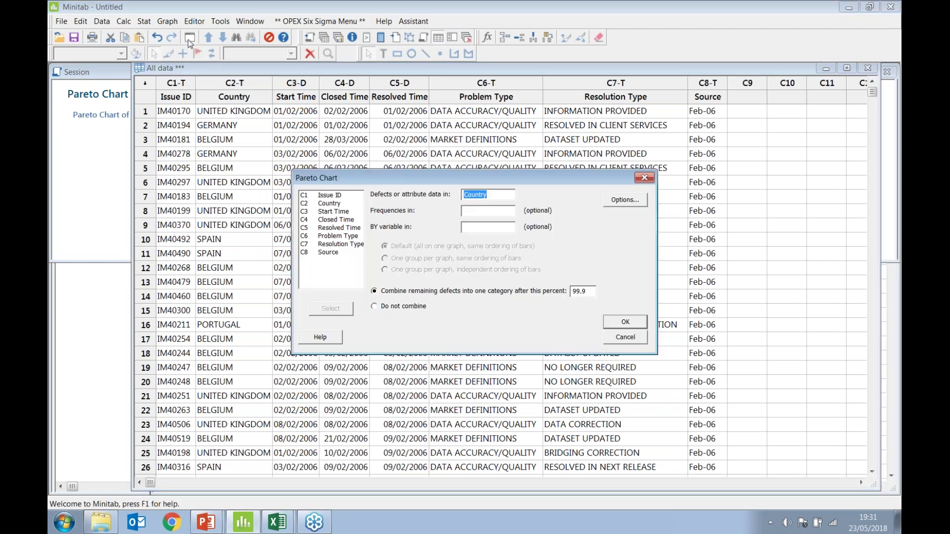
left_click(484, 214)
left_click(500, 195)
double_click(360, 236)
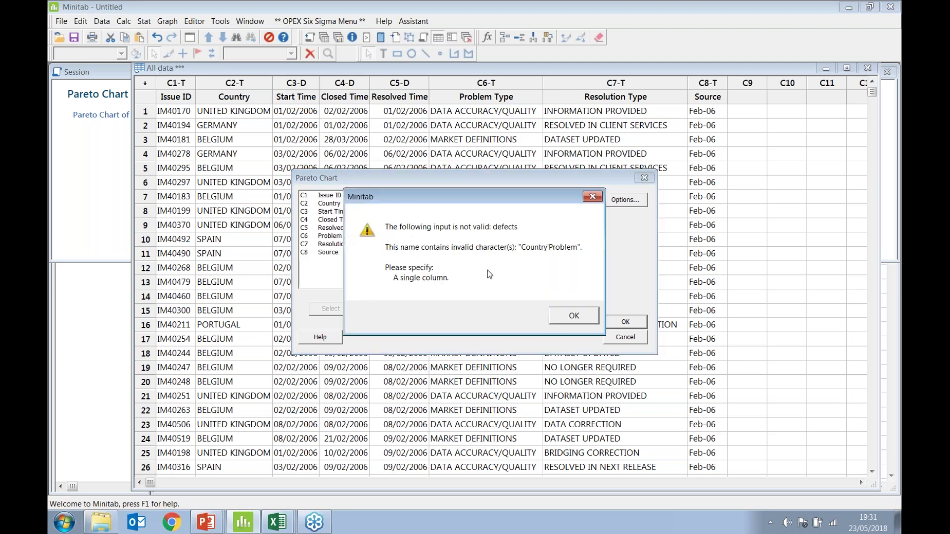
key("Return")
left_click_drag(515, 195, 440, 197)
key("Delete")
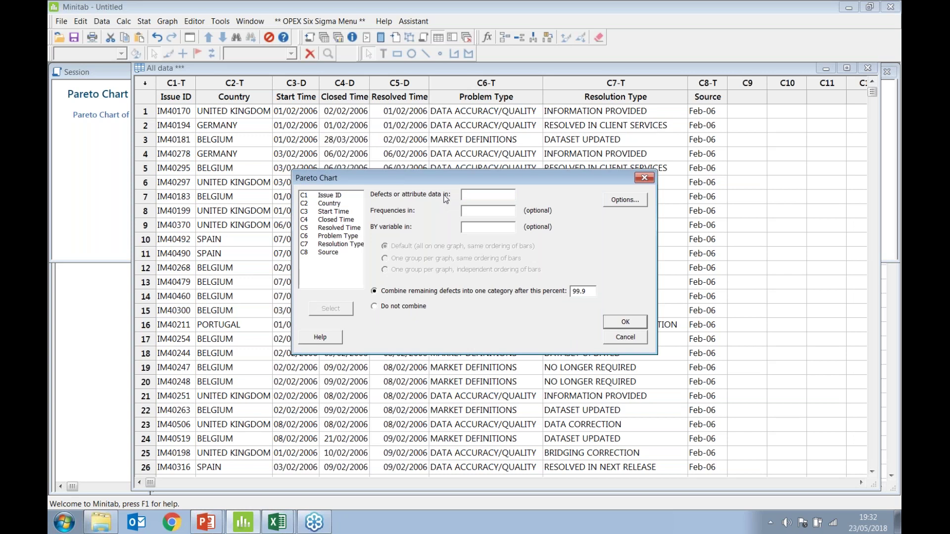
Create a Pareto chart of Problem Type with the 99.9 percent combining limit and view it enlarged
double_click(345, 236)
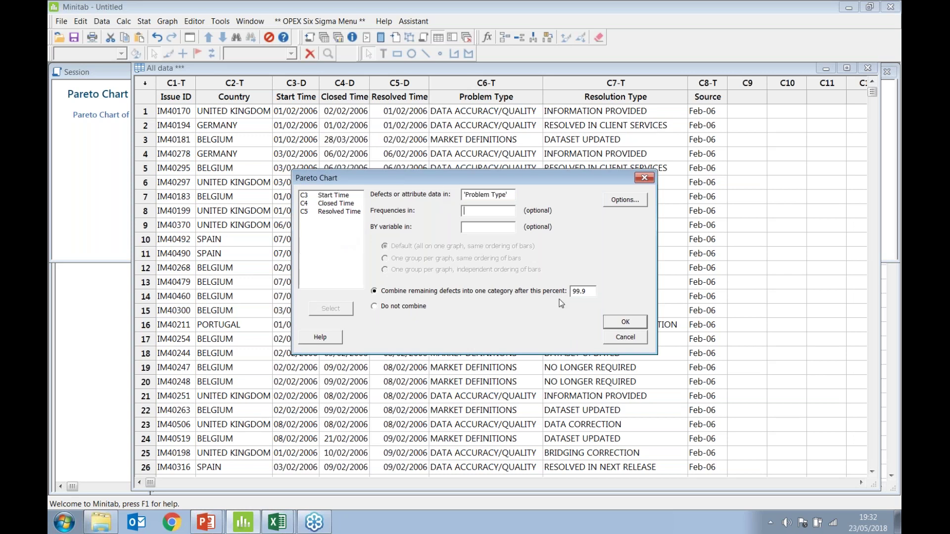
left_click(621, 322)
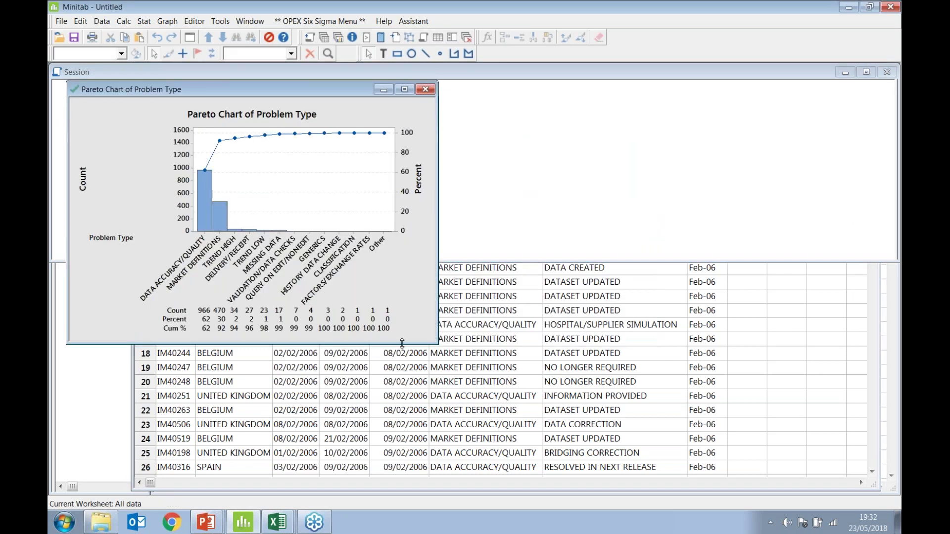
left_click(404, 90)
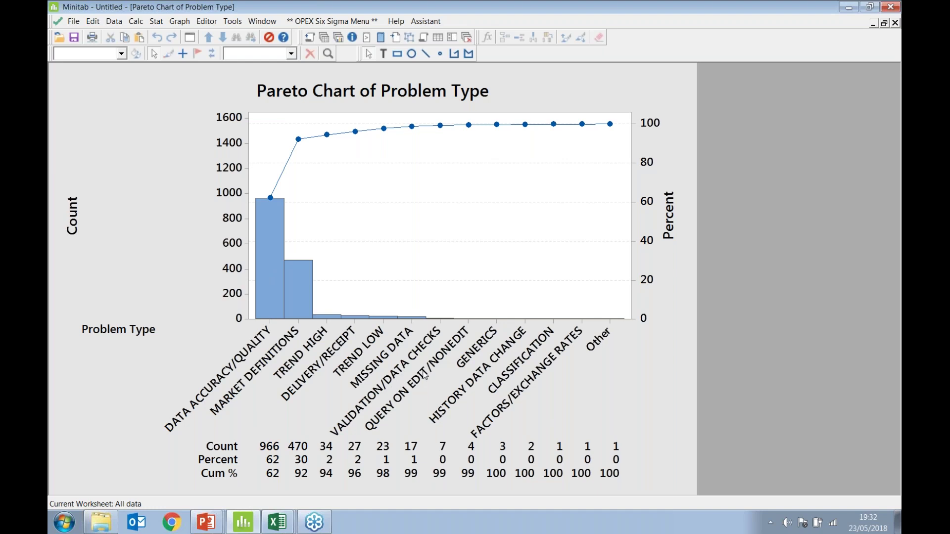
left_click(872, 24)
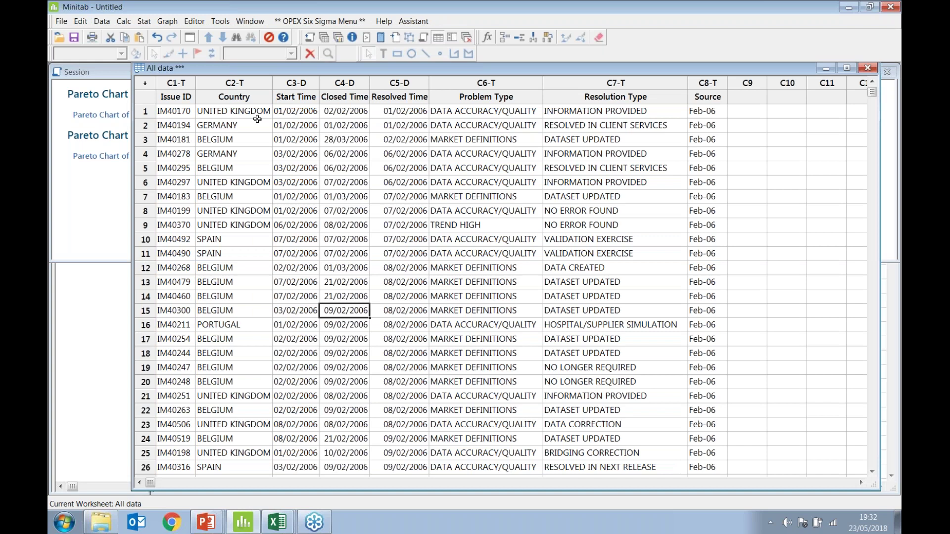
Create a Pareto chart of Resolution Type with the 99.9 percent combining limit and view it enlarged
left_click(189, 38)
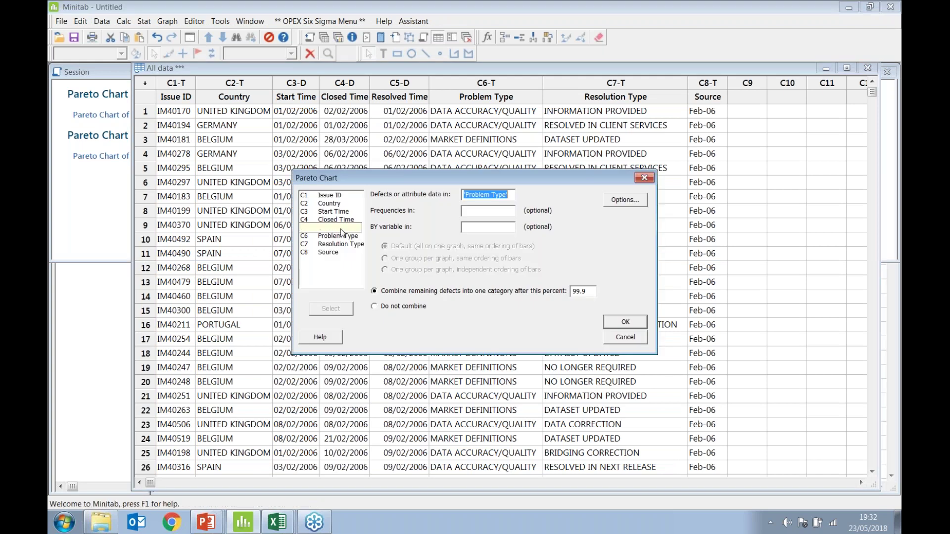
double_click(340, 244)
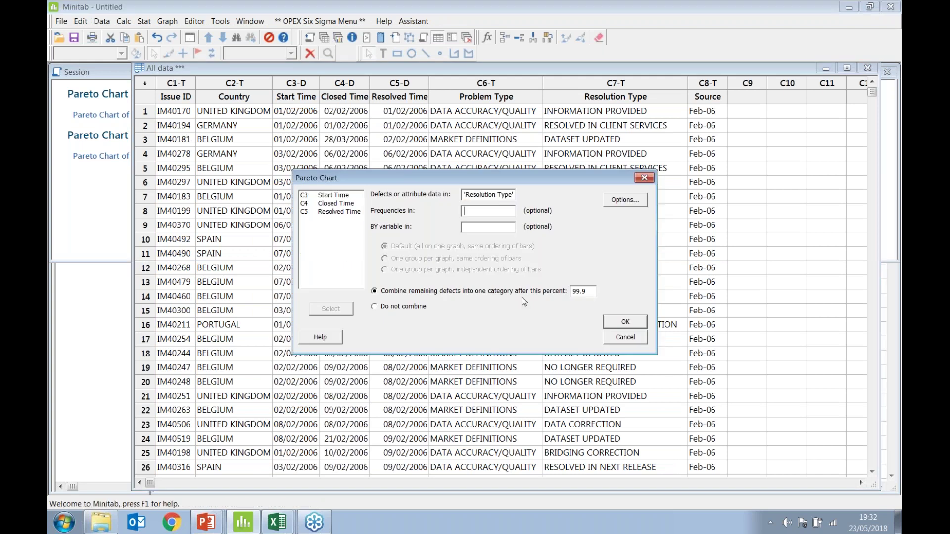
left_click(626, 322)
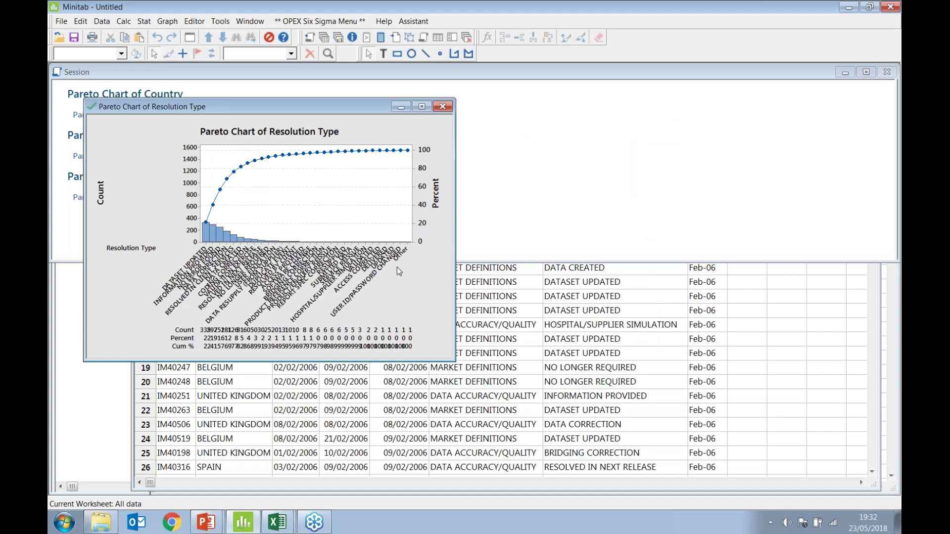
left_click(422, 107)
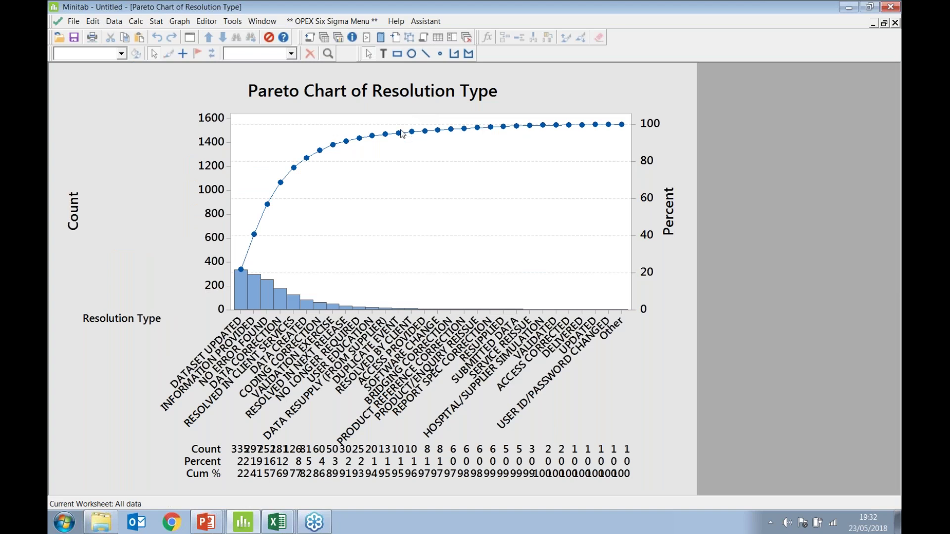
left_click(873, 23)
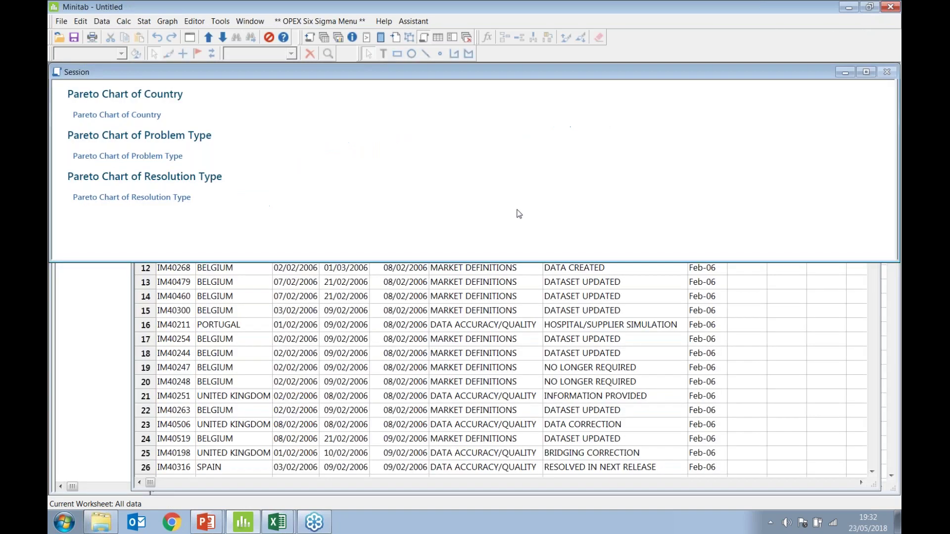
Bring up the Pareto Chart of Country from the project's graphs to check its categories, and return to the All data worksheet
left_click(338, 37)
left_click(102, 98)
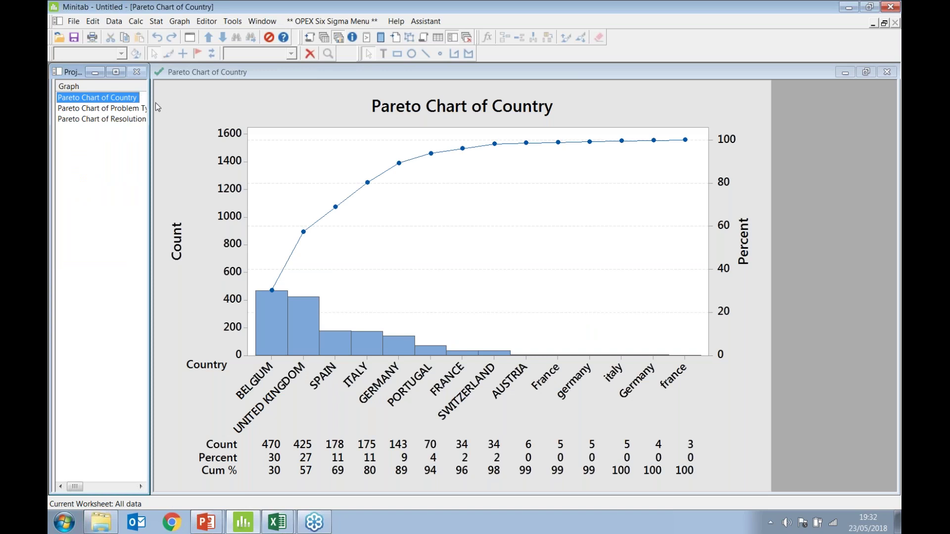
left_click(324, 39)
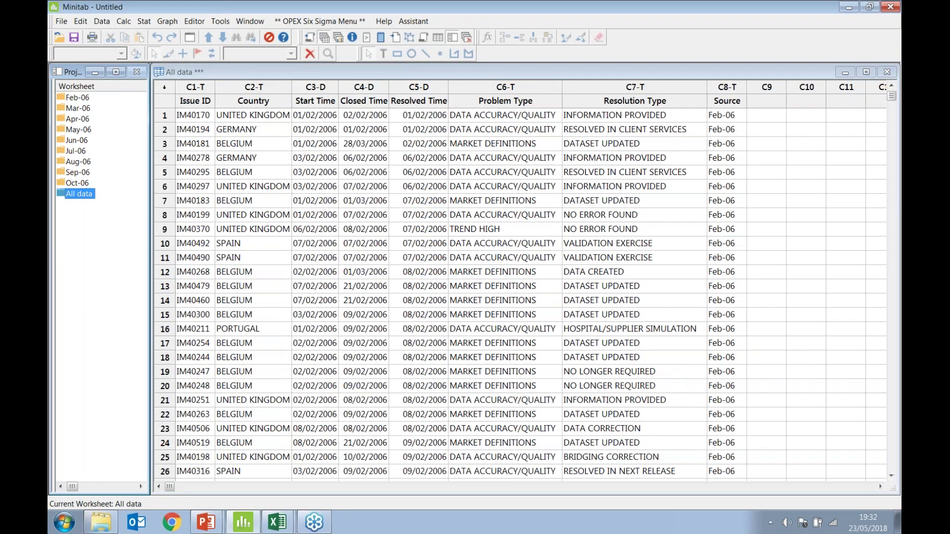
left_click(205, 121)
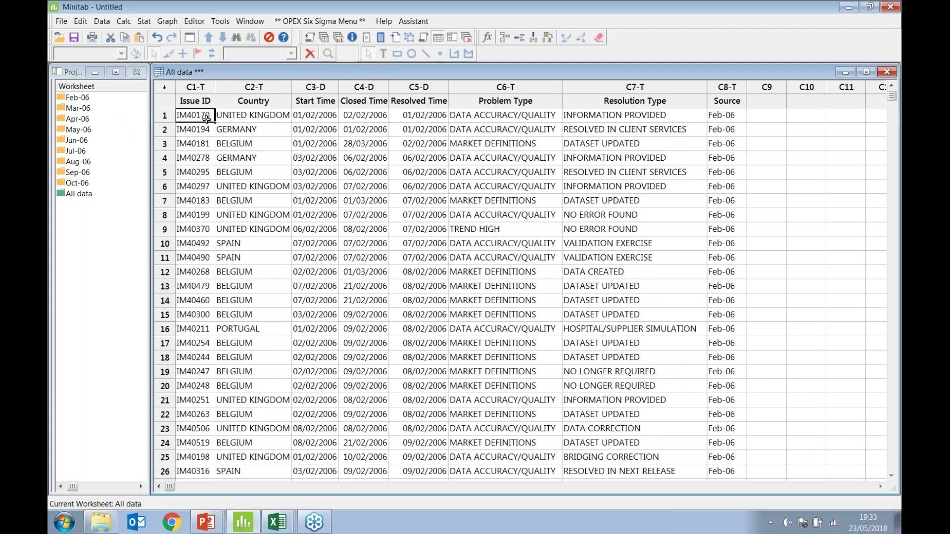
left_click(196, 22)
mouse_move(199, 34)
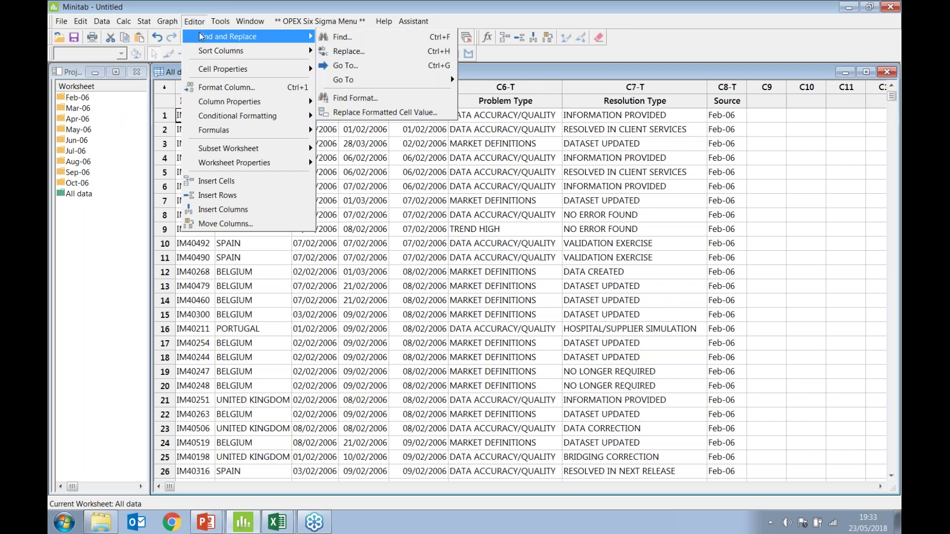
mouse_move(237, 115)
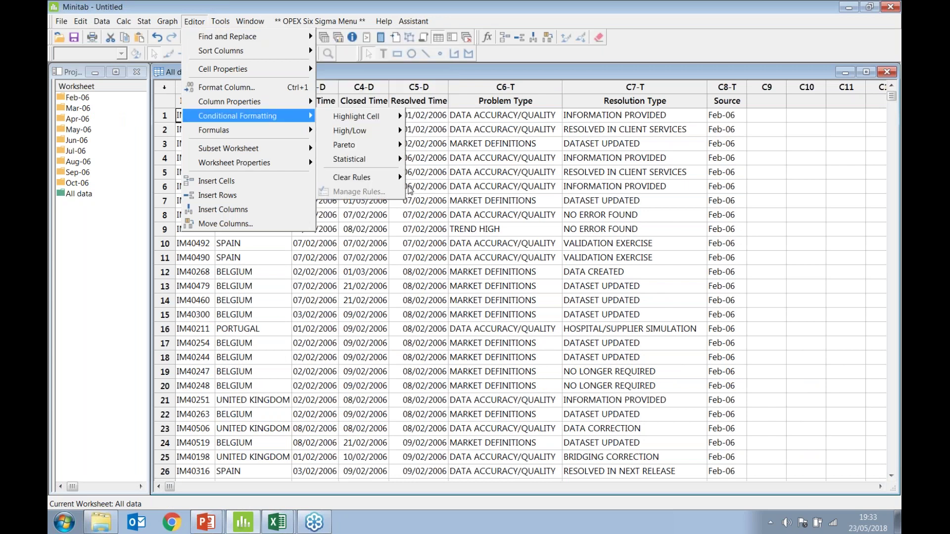
right_click(408, 190)
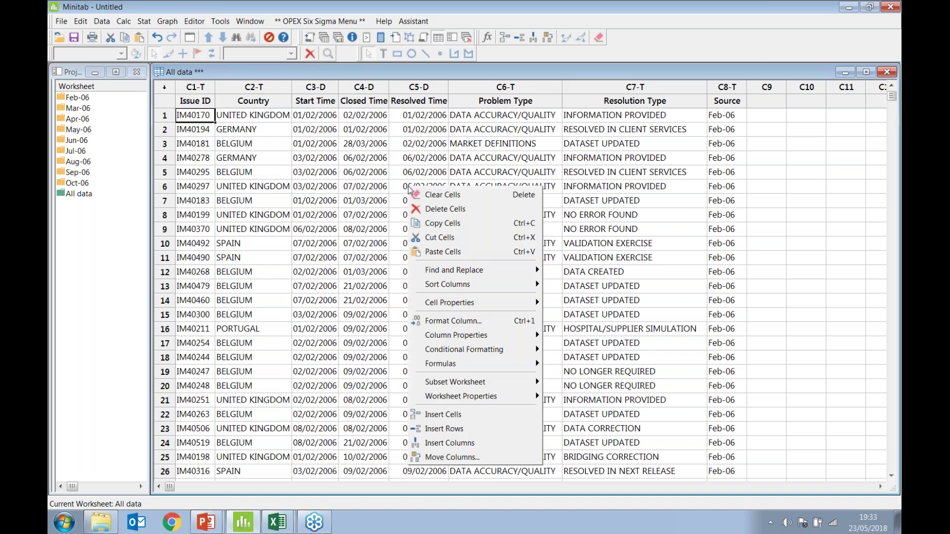
mouse_move(443, 269)
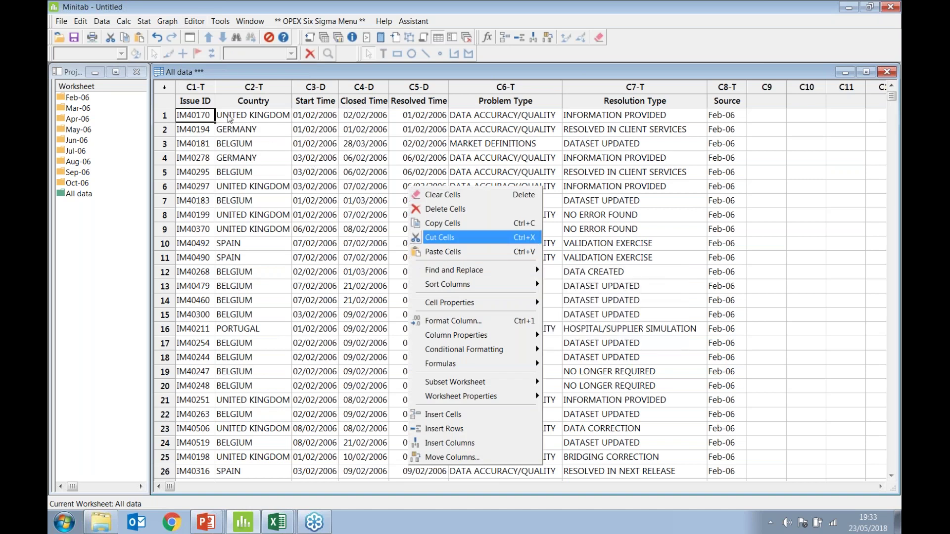
left_click(213, 119)
key("ctrl+f")
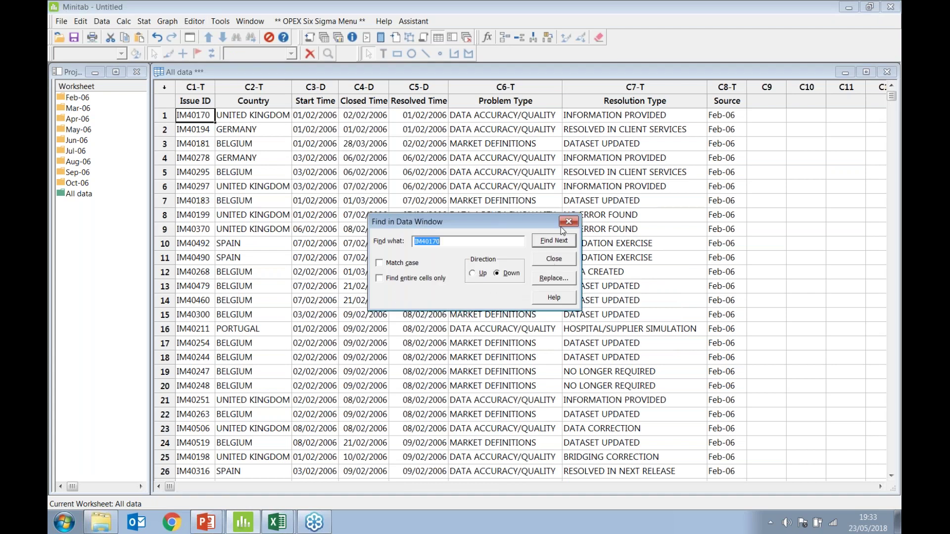
left_click(569, 222)
Replace every occurrence of "france" with "FRANCE" in the All data worksheet
left_click(200, 22)
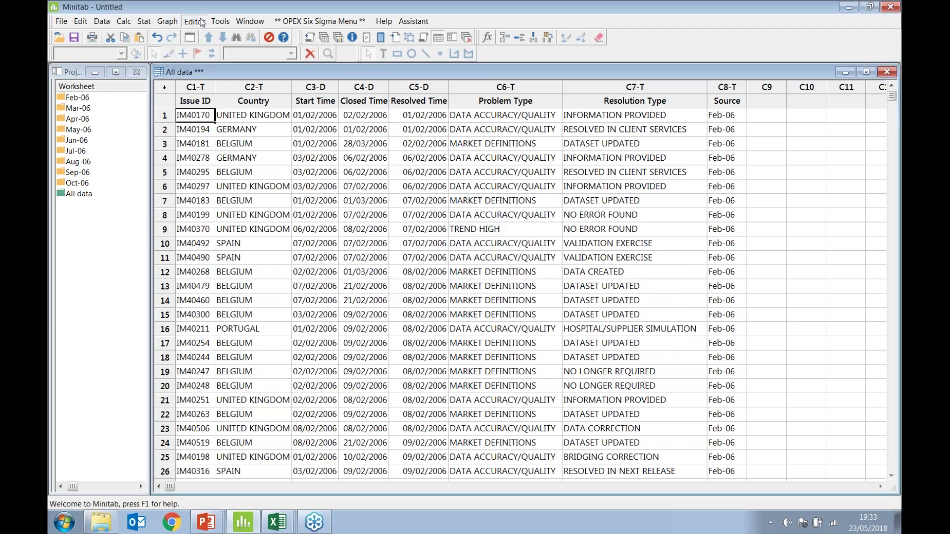
mouse_move(205, 36)
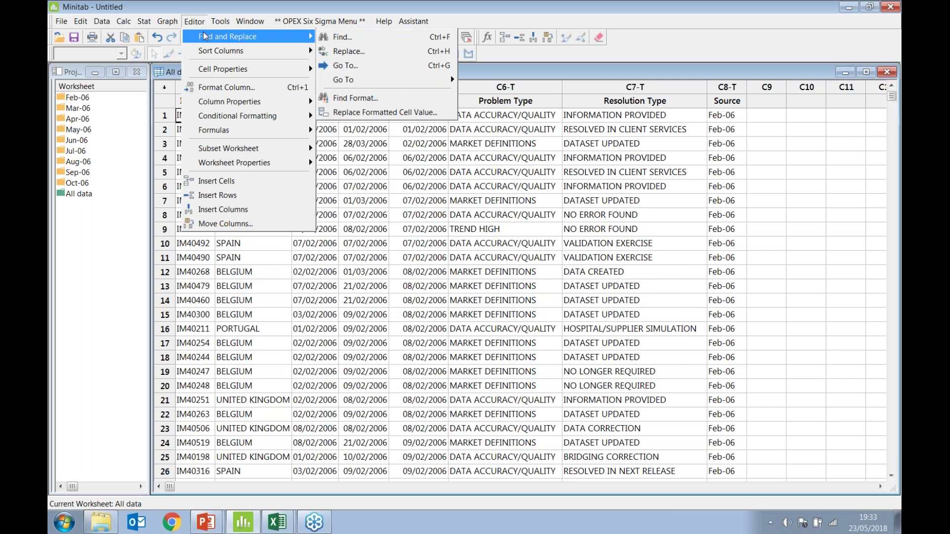
left_click(356, 52)
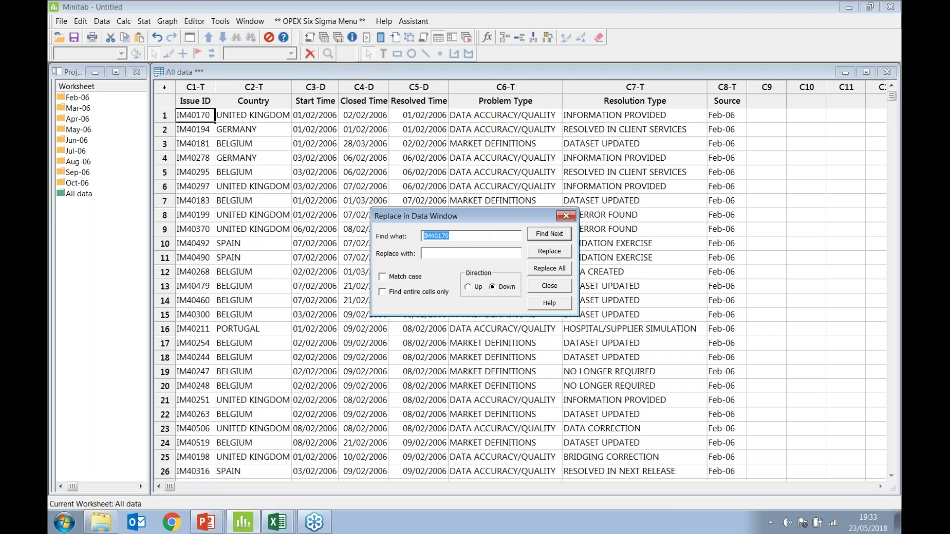
type("france")
left_click(445, 254)
type("FRANCE")
left_click(533, 269)
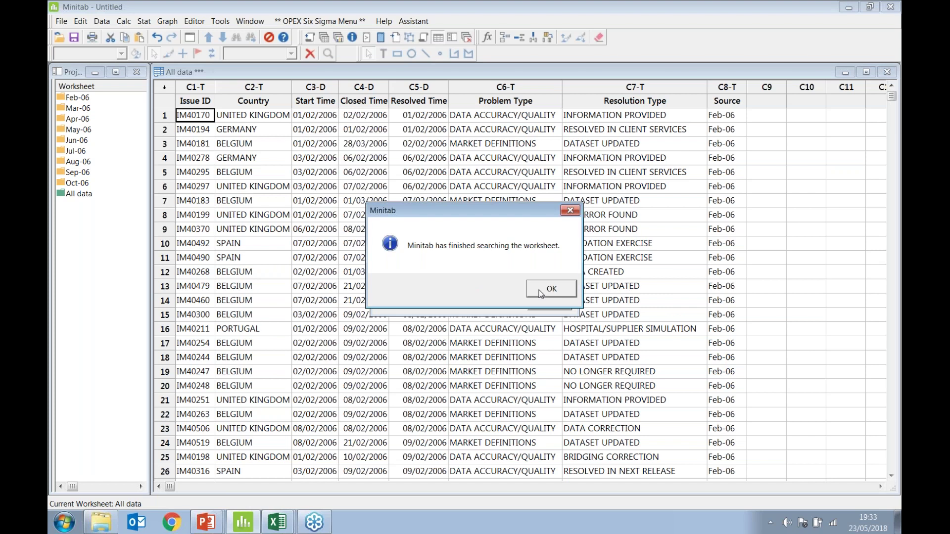
left_click(539, 290)
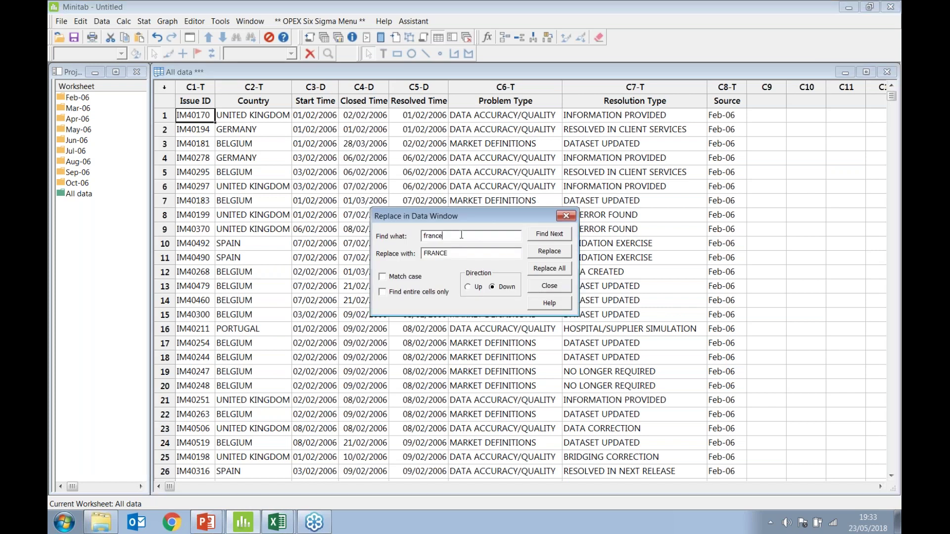
Replace every occurrence of "germany" with "GERMANY" in the All data worksheet
key("shift+Home")
type("germany")
key("Tab")
type("GERMANY")
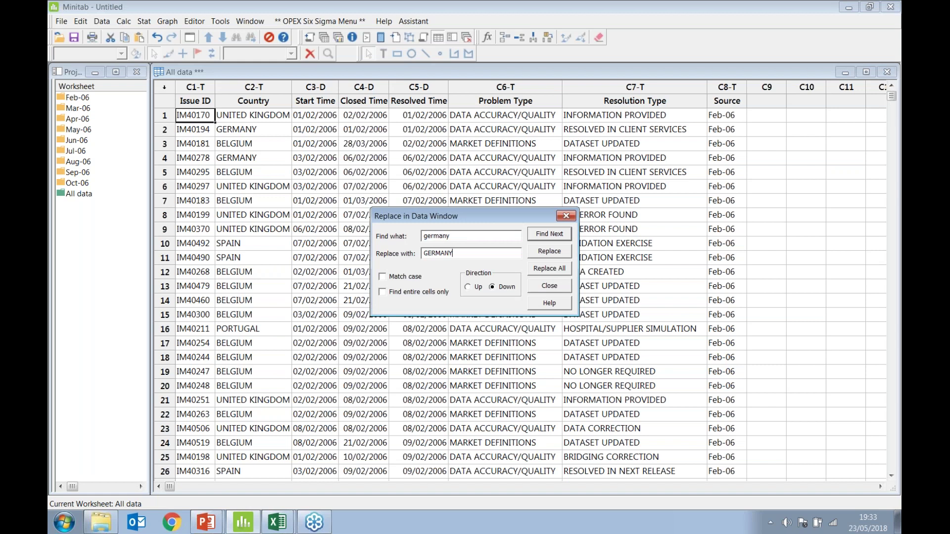
left_click(546, 272)
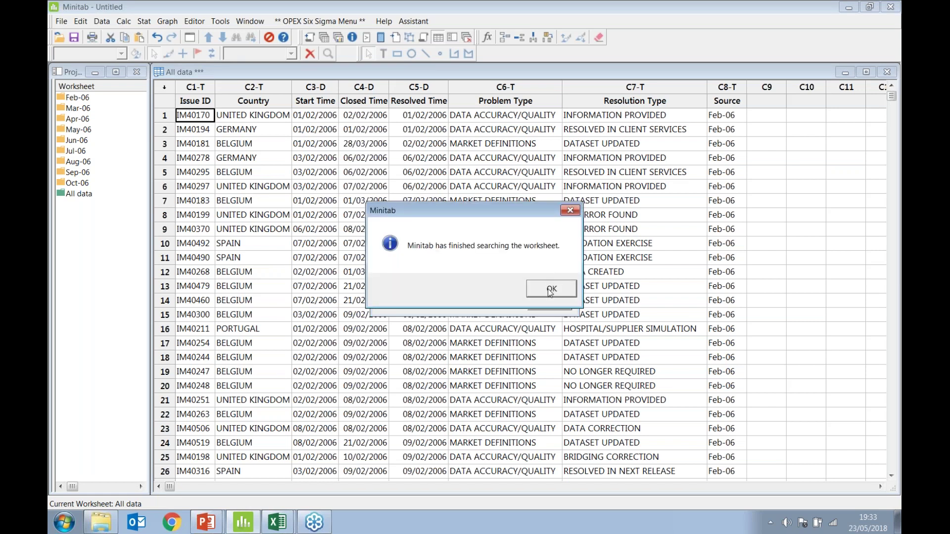
left_click(551, 289)
Replace every occurrence of "italy" with "ITALY" in the All data worksheet and finish replacing
type("italy")
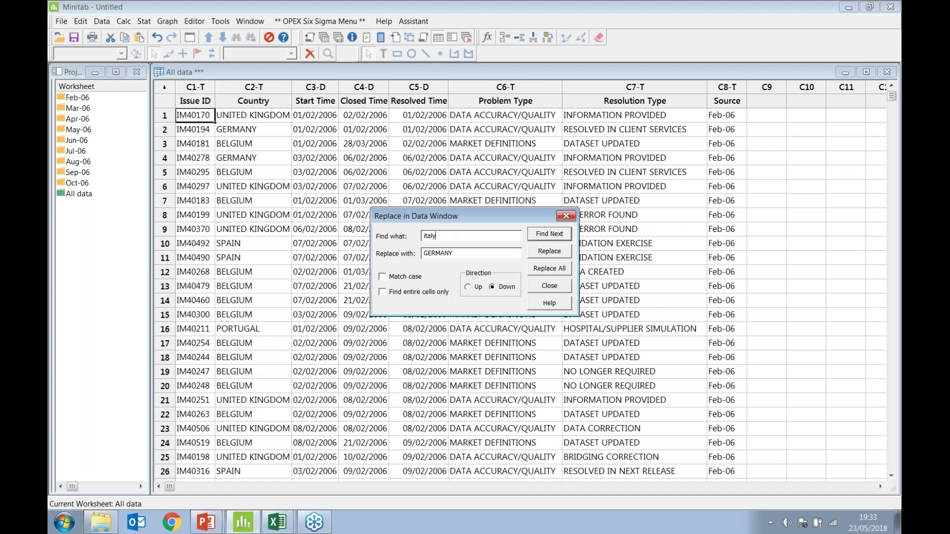
key("Tab")
type("ITALY")
left_click(542, 270)
left_click(541, 286)
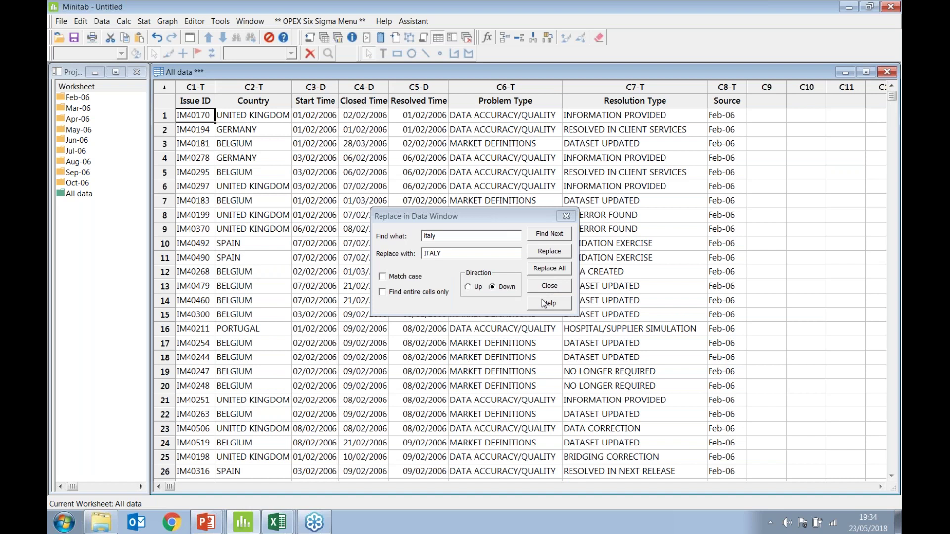
left_click(547, 289)
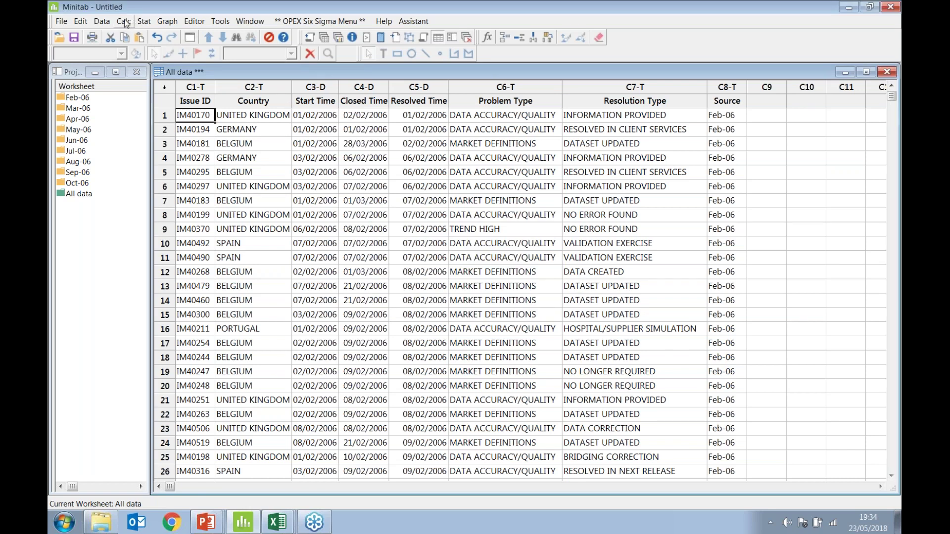
Create a new Pareto chart of Country with the 99.9 percent combining limit and view it enlarged
left_click(144, 22)
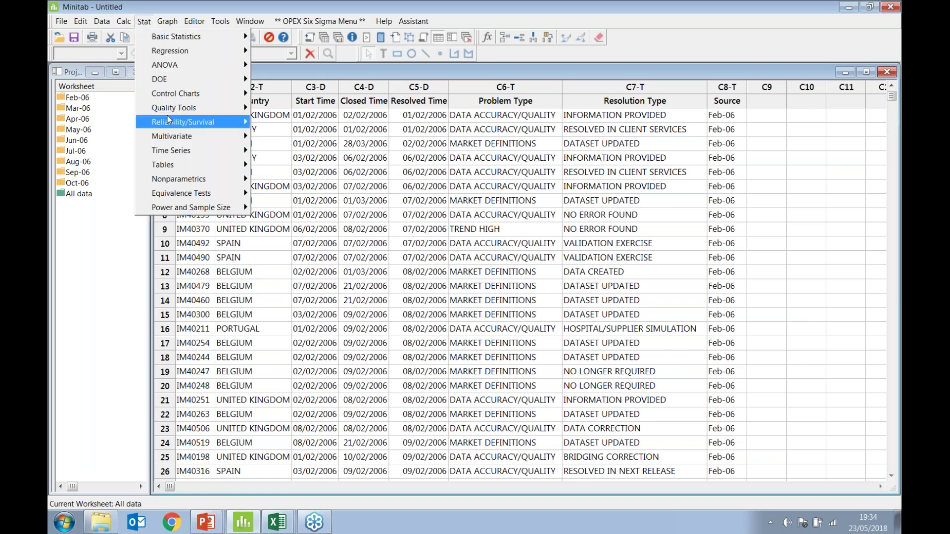
mouse_move(171, 111)
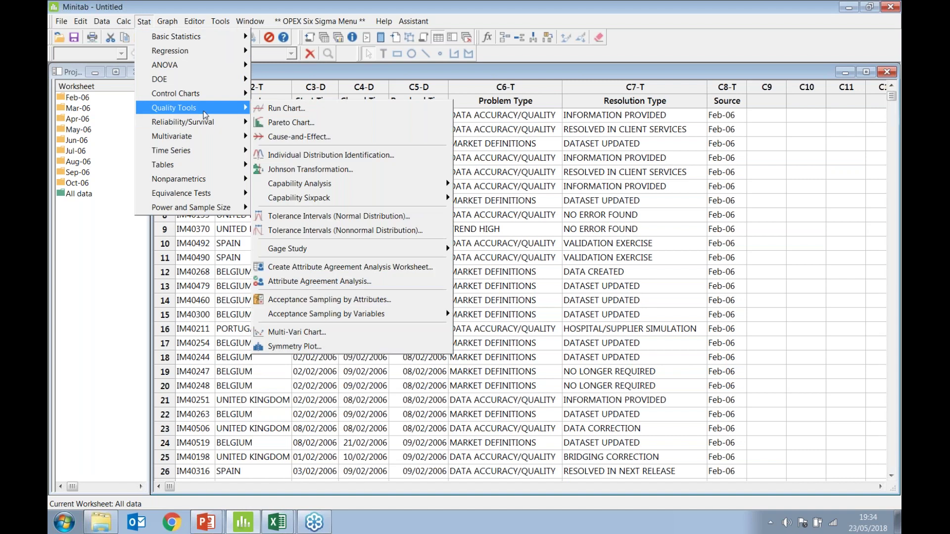
left_click(291, 122)
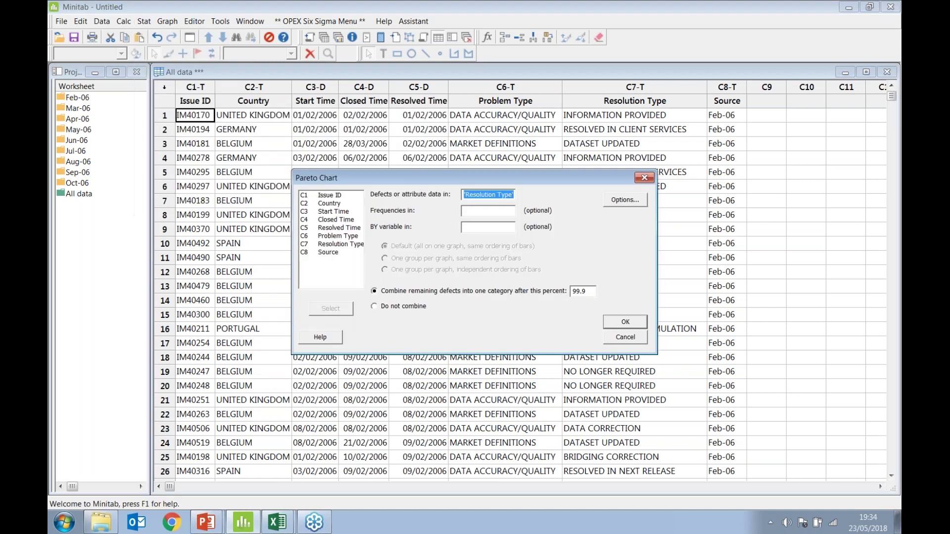
double_click(326, 204)
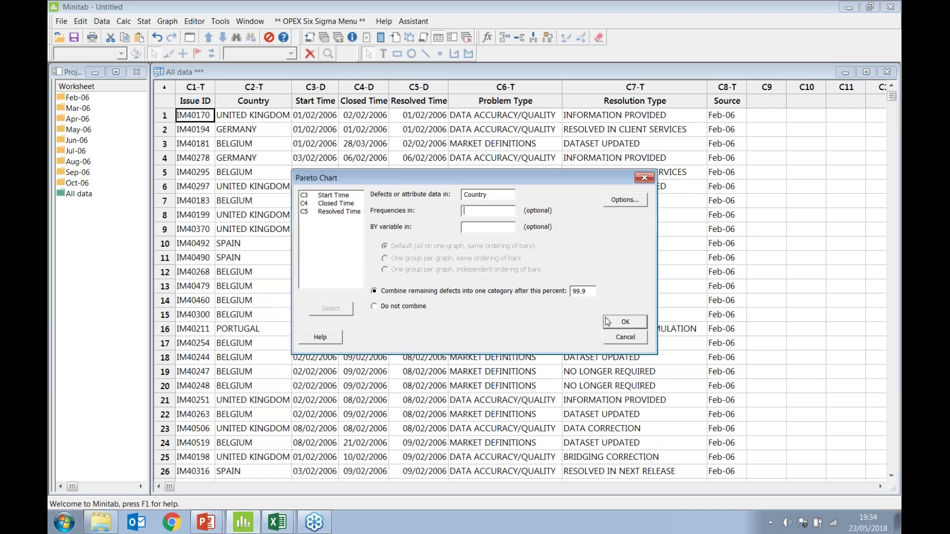
left_click(619, 323)
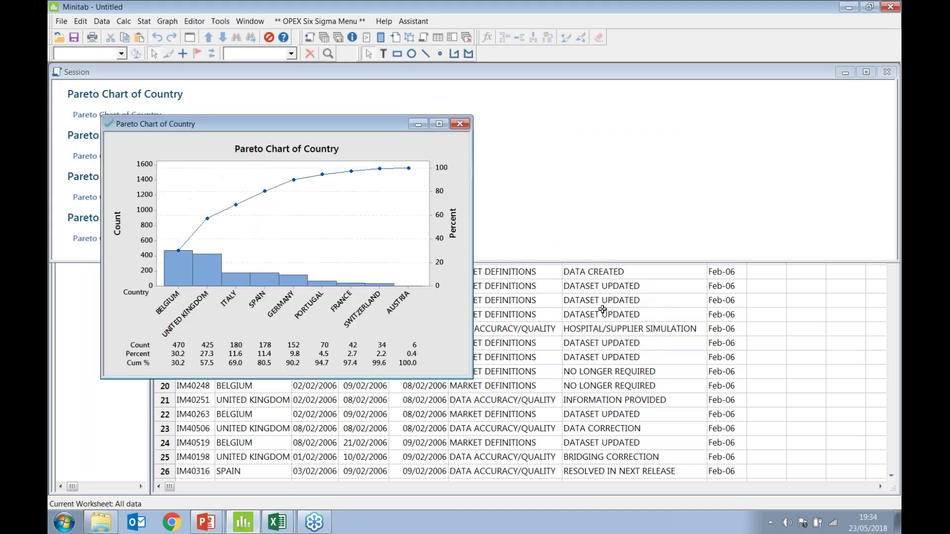
left_click_drag(359, 123, 396, 112)
left_click_drag(510, 368, 662, 470)
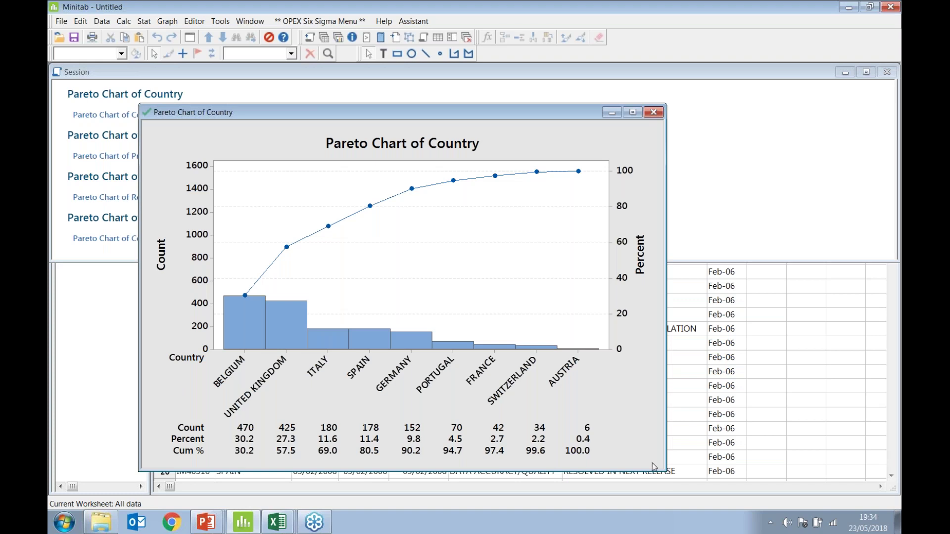
Minimize the Pareto chart of Country and return to the All data worksheet
left_click(612, 114)
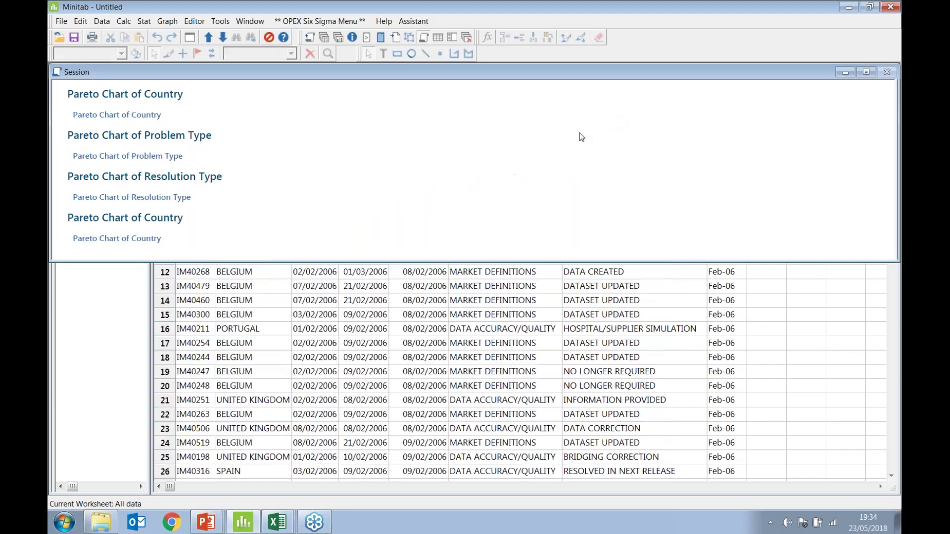
left_click(449, 280)
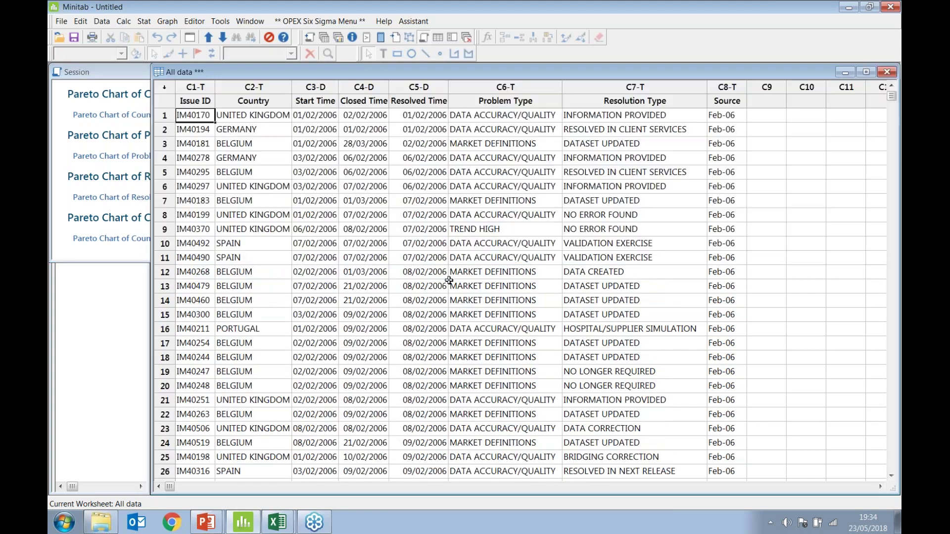
left_click(449, 280)
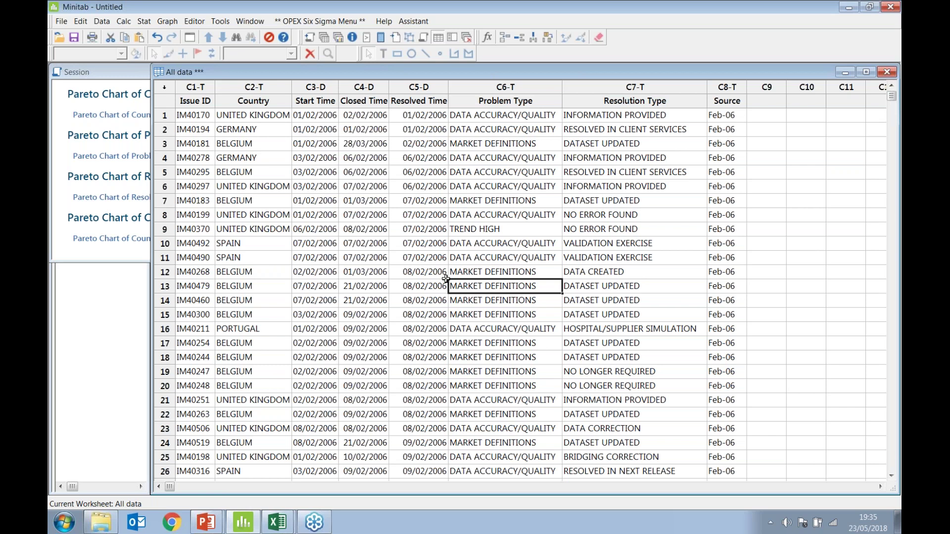
Apply conditional formatting to columns C1 through C8 that highlights cells with missing observations in the Red style
left_click_drag(199, 94, 715, 96)
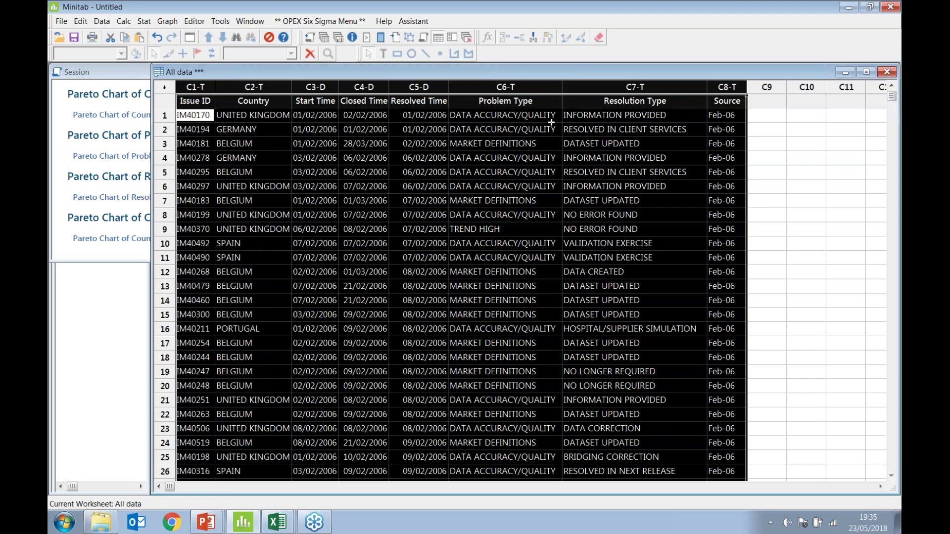
left_click(199, 85)
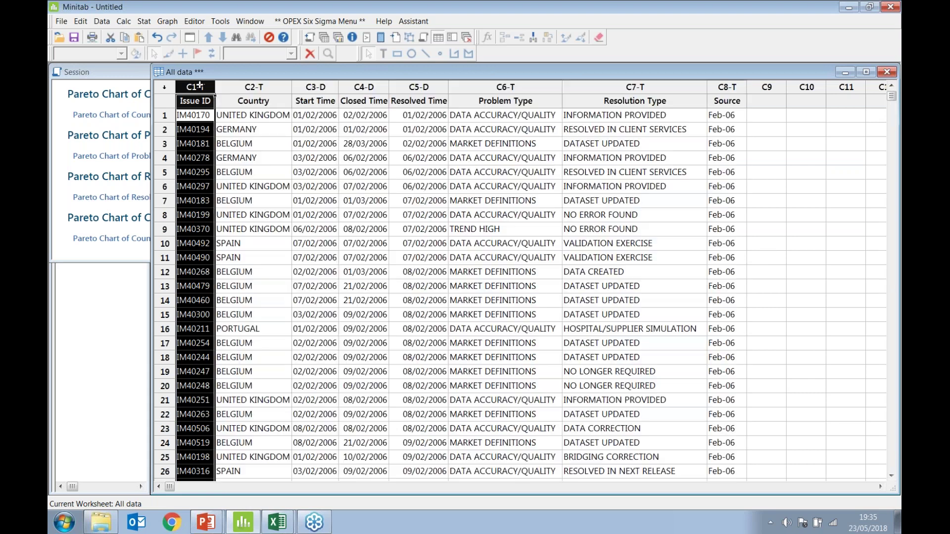
left_click_drag(199, 86, 719, 92)
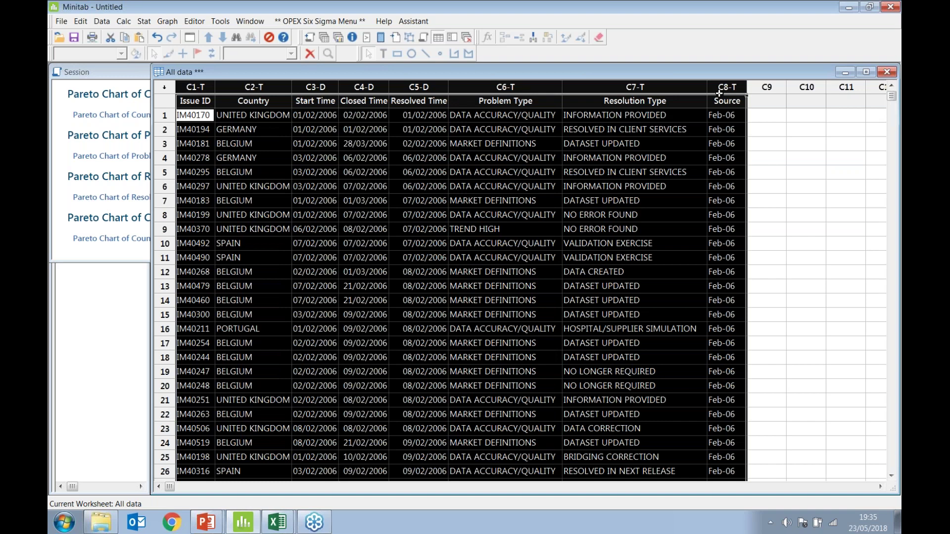
right_click(478, 147)
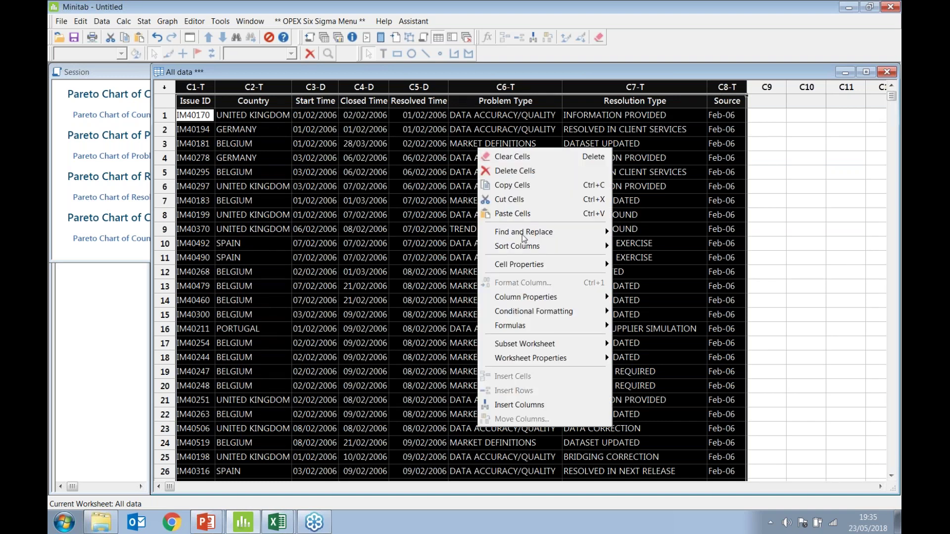
mouse_move(534, 311)
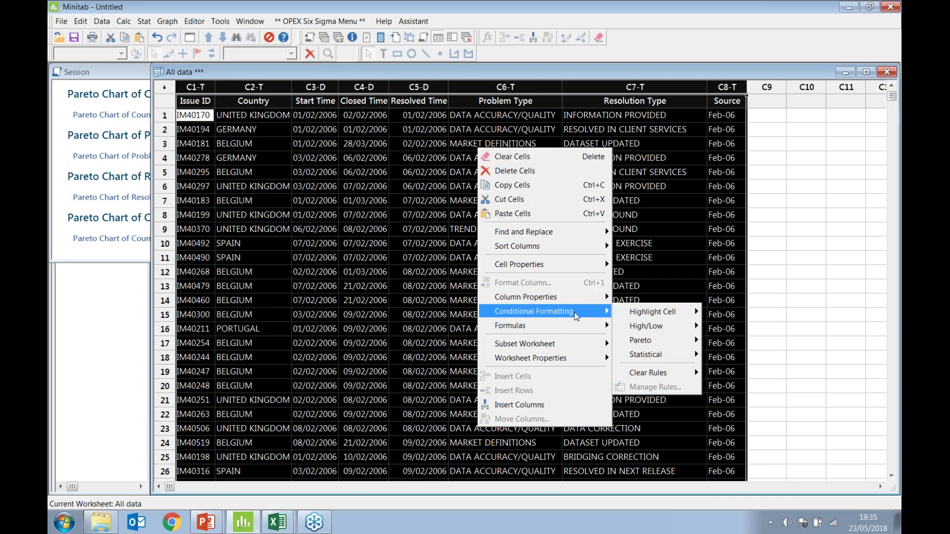
mouse_move(632, 314)
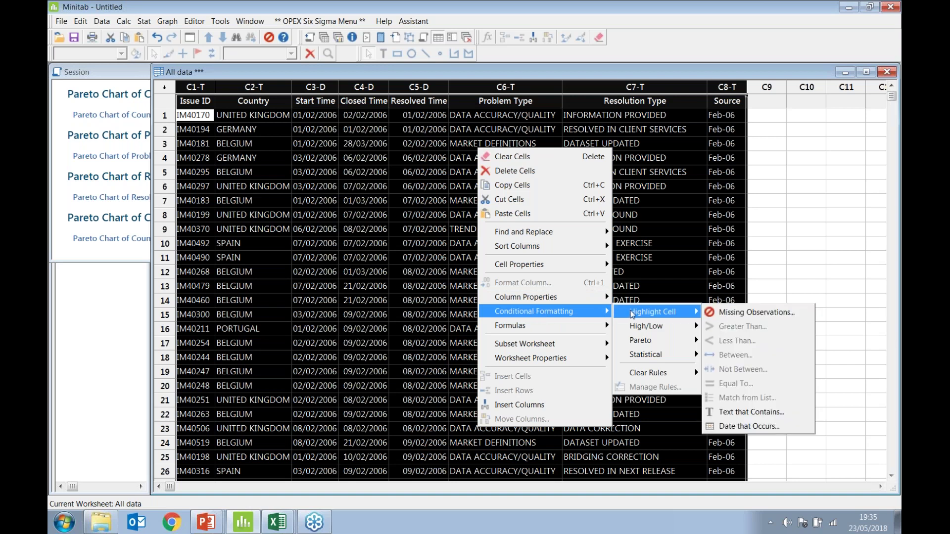
left_click(728, 315)
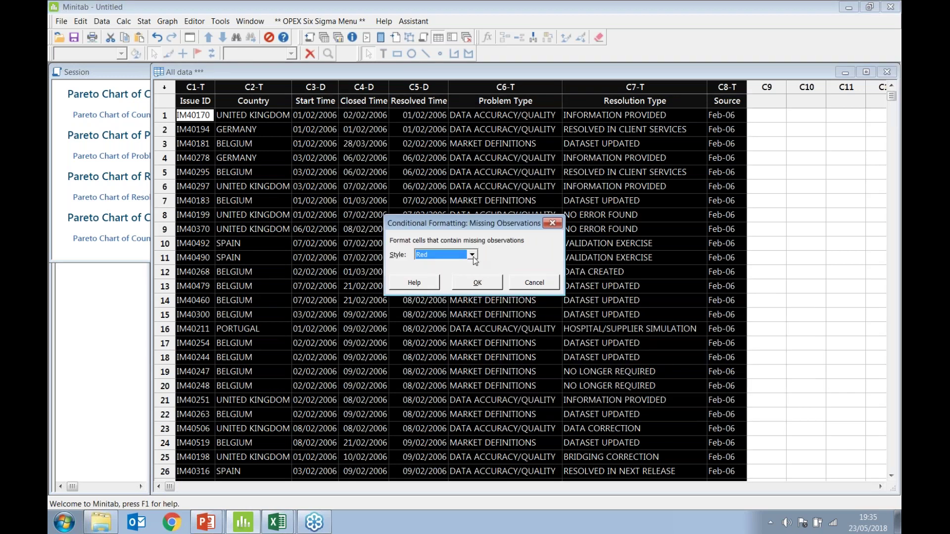
left_click(478, 283)
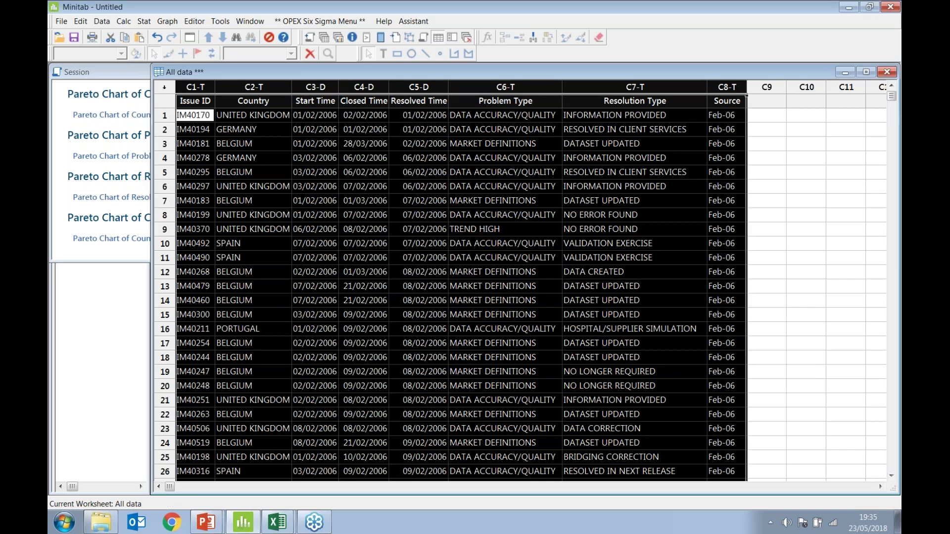
Examine the final rows of the All data worksheet for highlighted missing values, and return to the first row
left_click(350, 119)
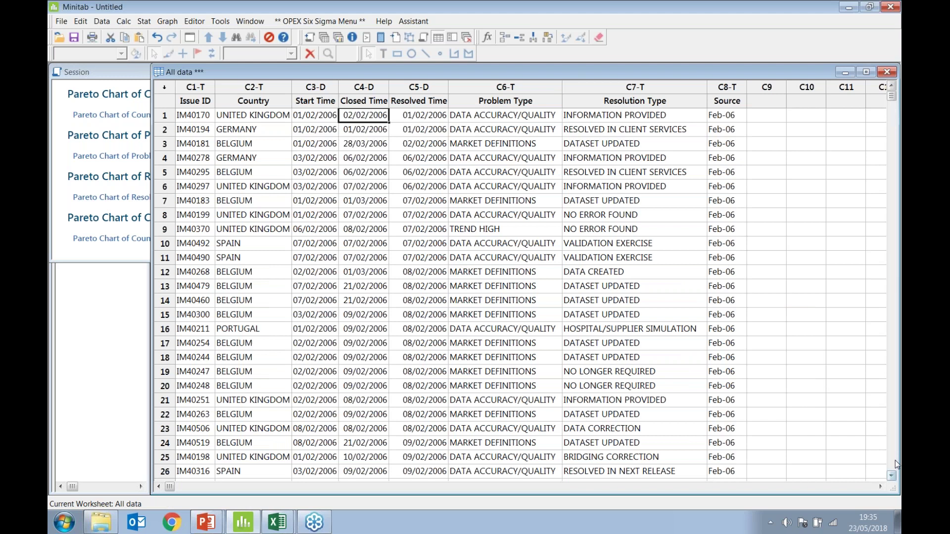
left_click_drag(893, 459, 893, 460)
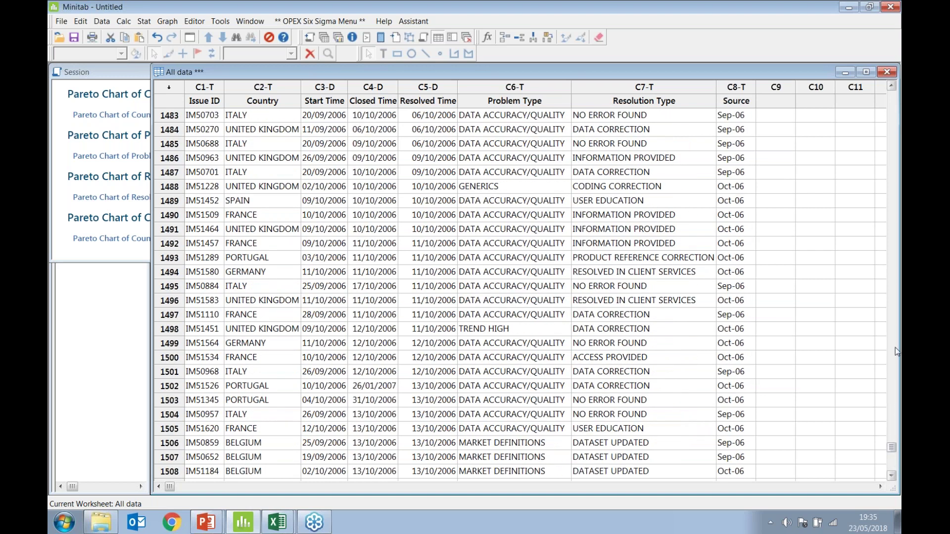
left_click(894, 348)
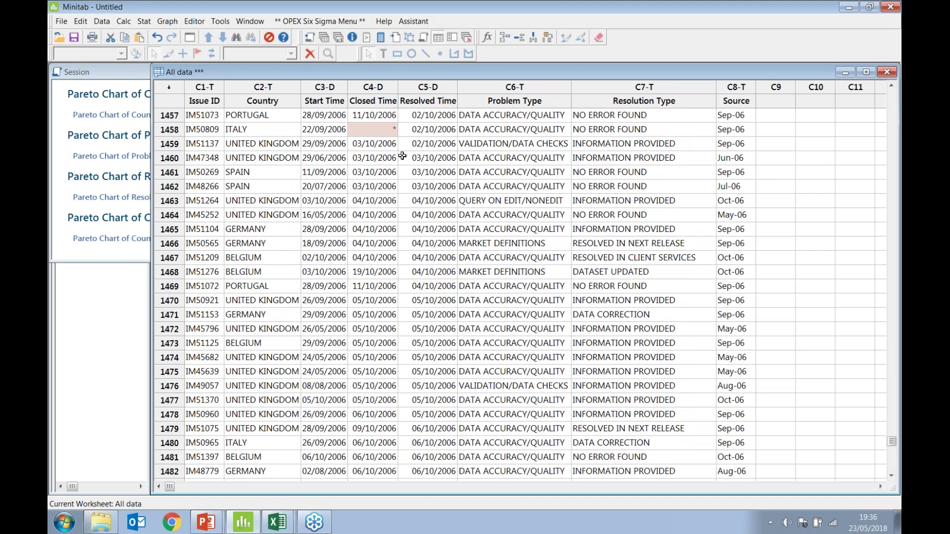
left_click(892, 469)
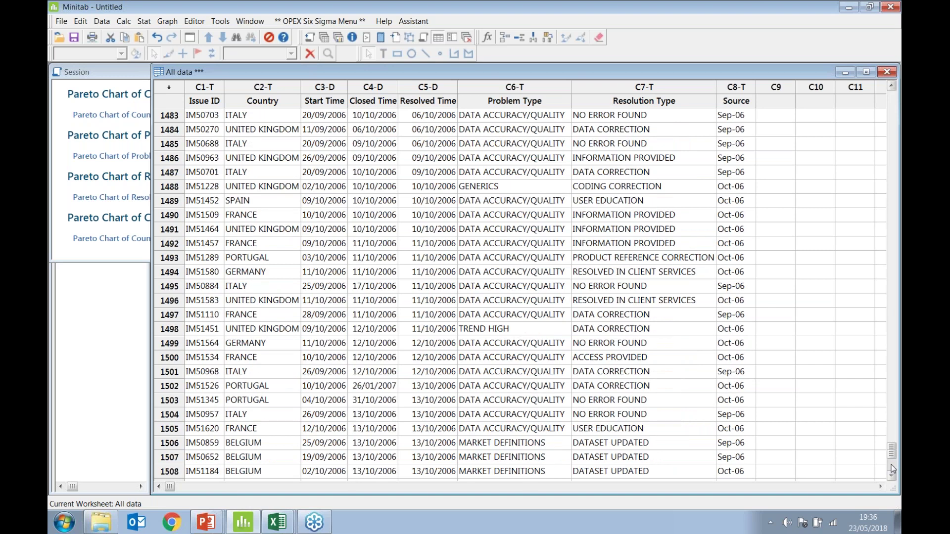
left_click(893, 469)
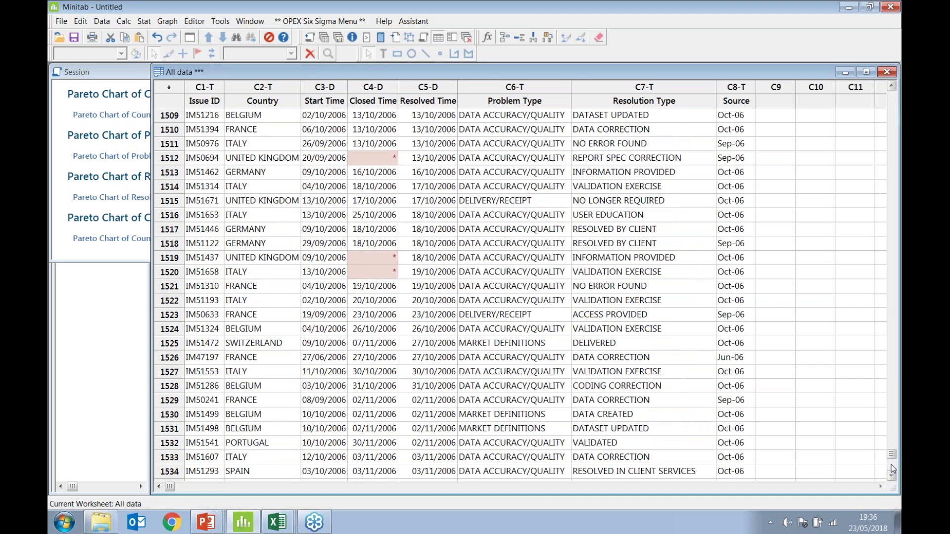
left_click(893, 469)
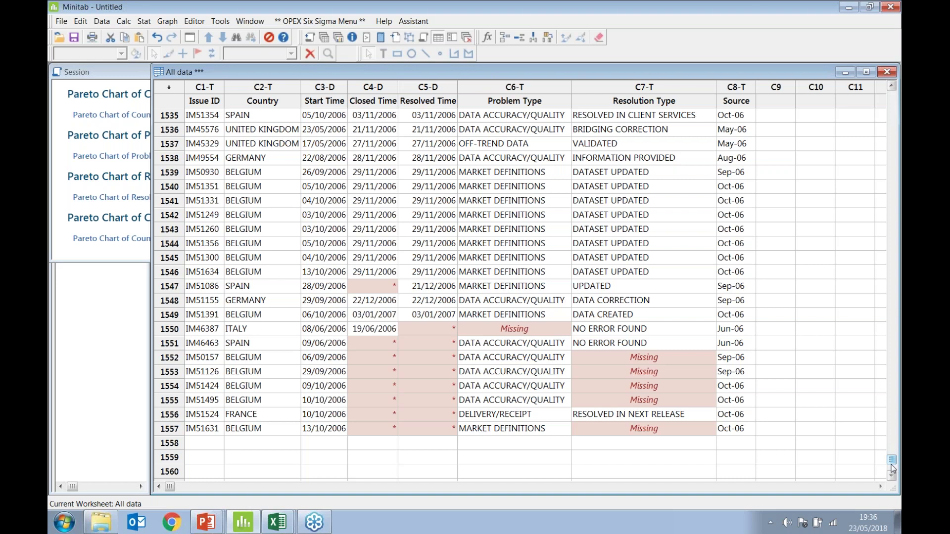
left_click_drag(893, 467, 883, 91)
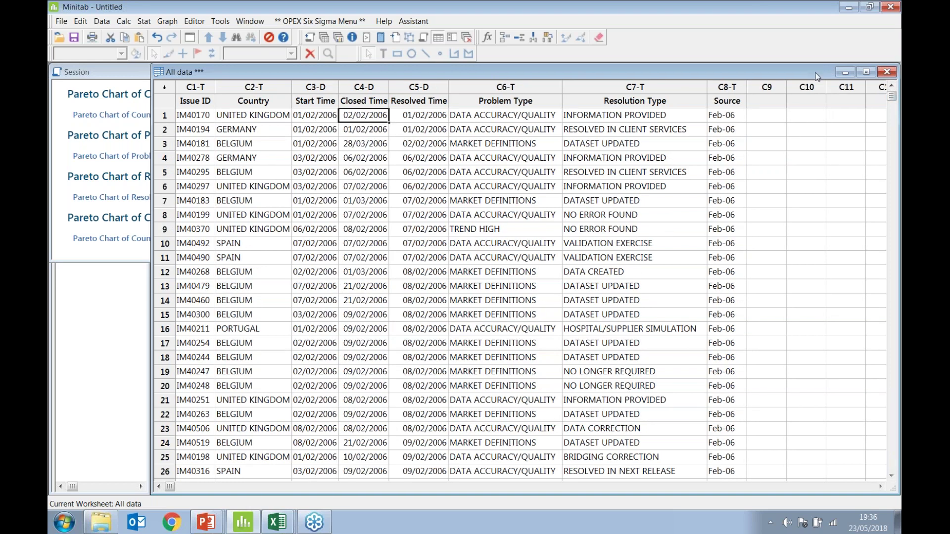
Apply Pareto conditional formatting to the Problem Type column that highlights the 1 most frequent value in the Green style
left_click_drag(817, 76, 742, 77)
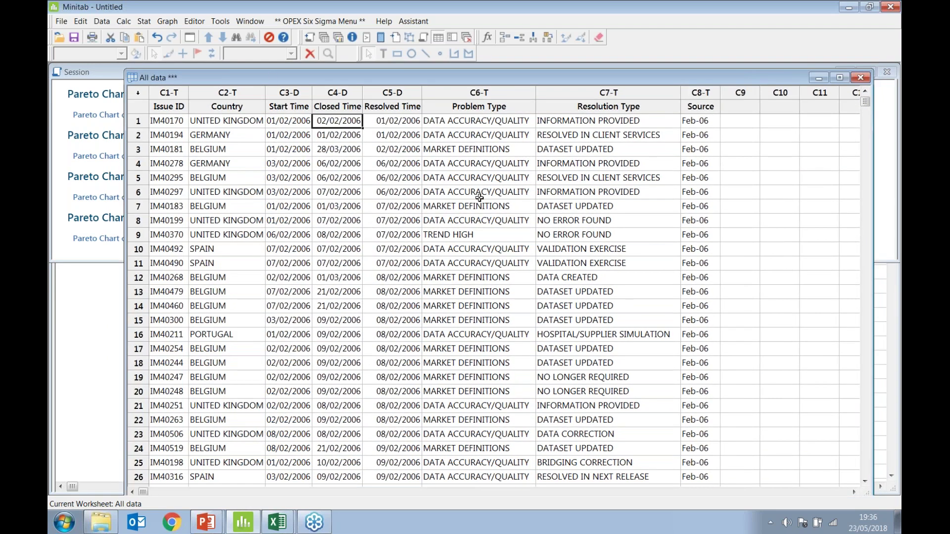
left_click(474, 120)
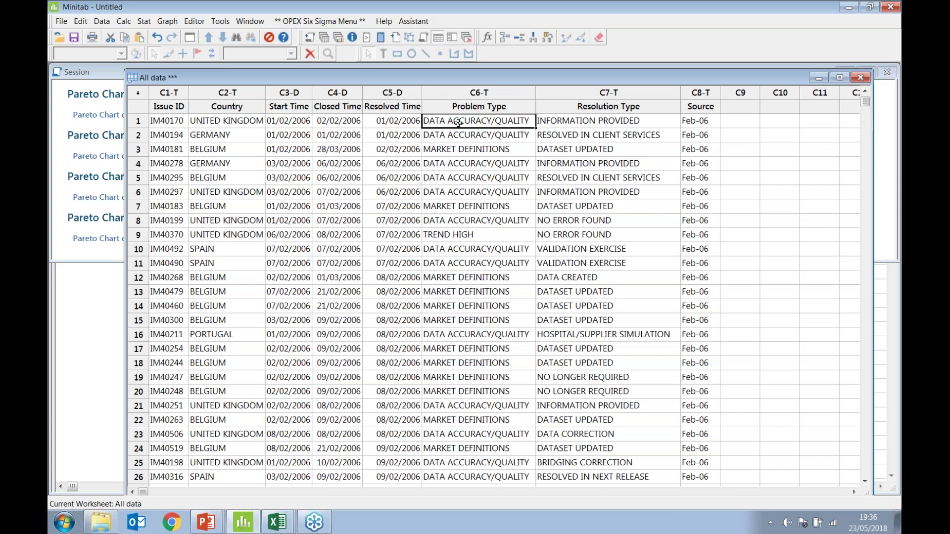
right_click(457, 123)
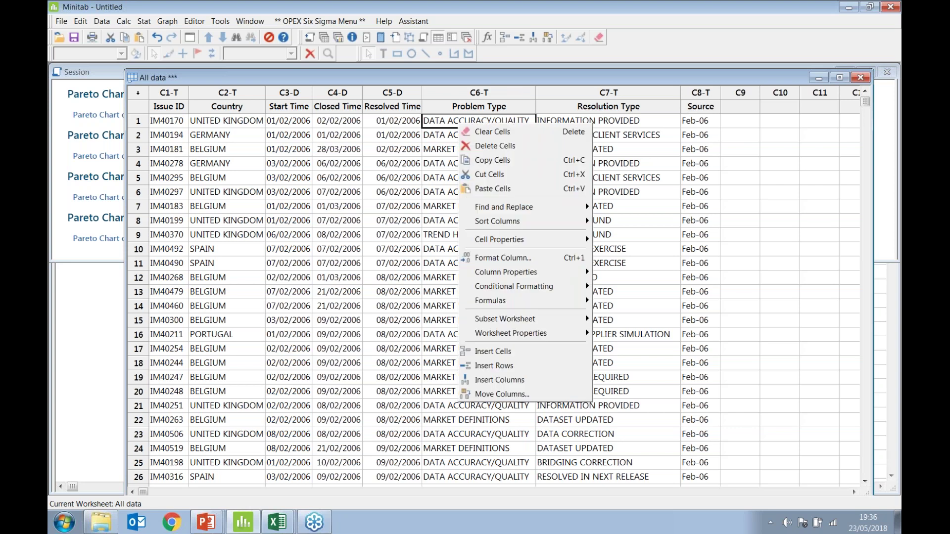
mouse_move(504, 287)
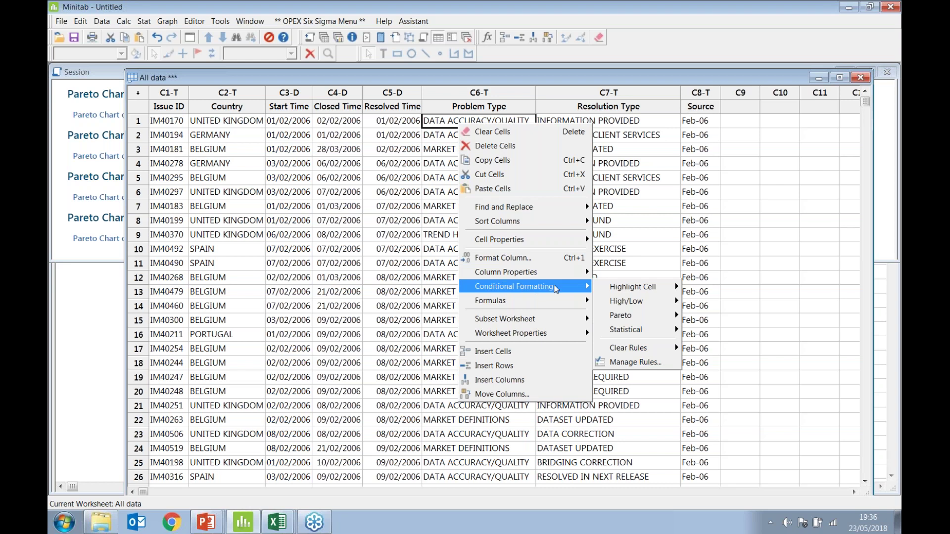
mouse_move(647, 318)
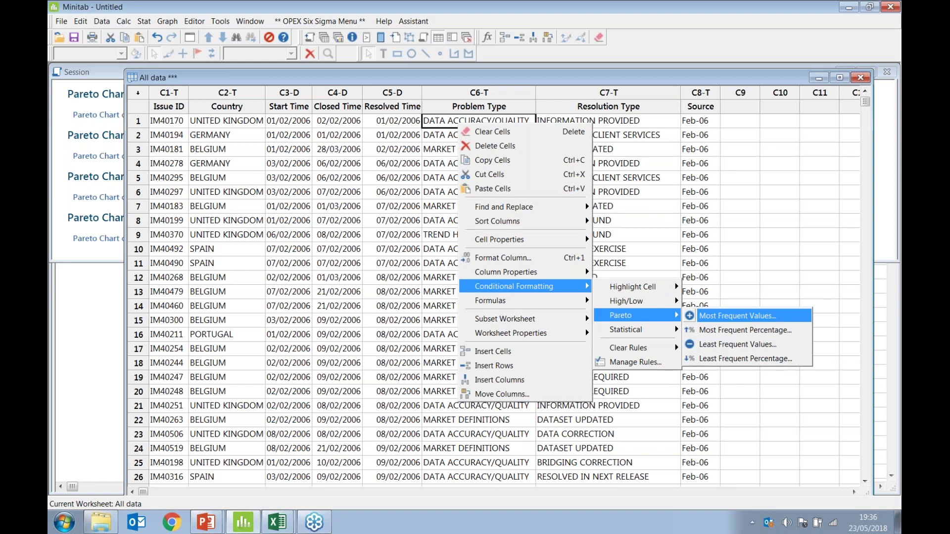
left_click(737, 316)
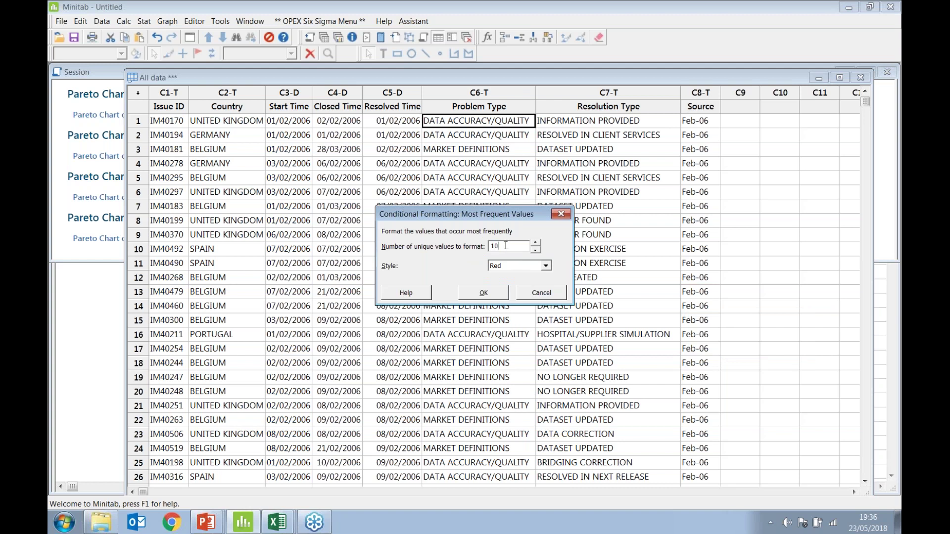
type("1")
left_click(545, 265)
left_click(532, 281)
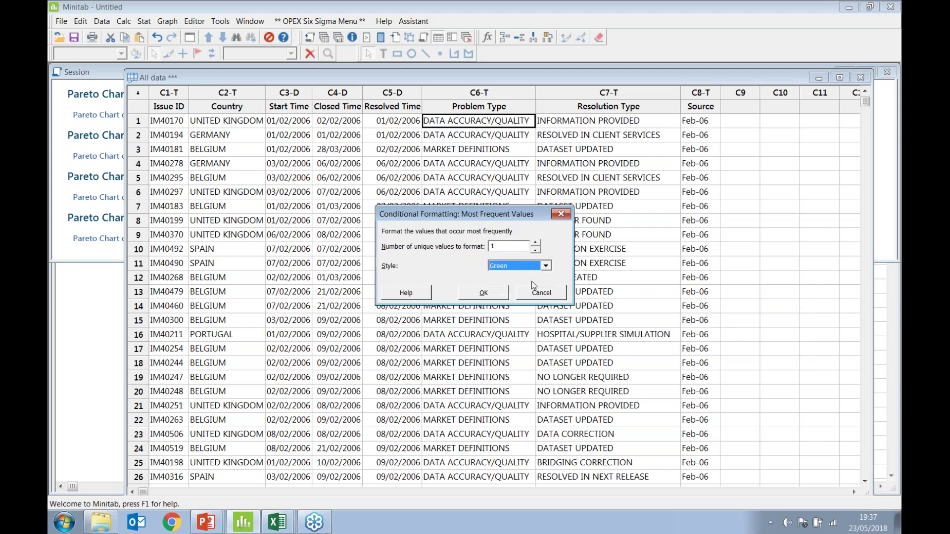
left_click(483, 292)
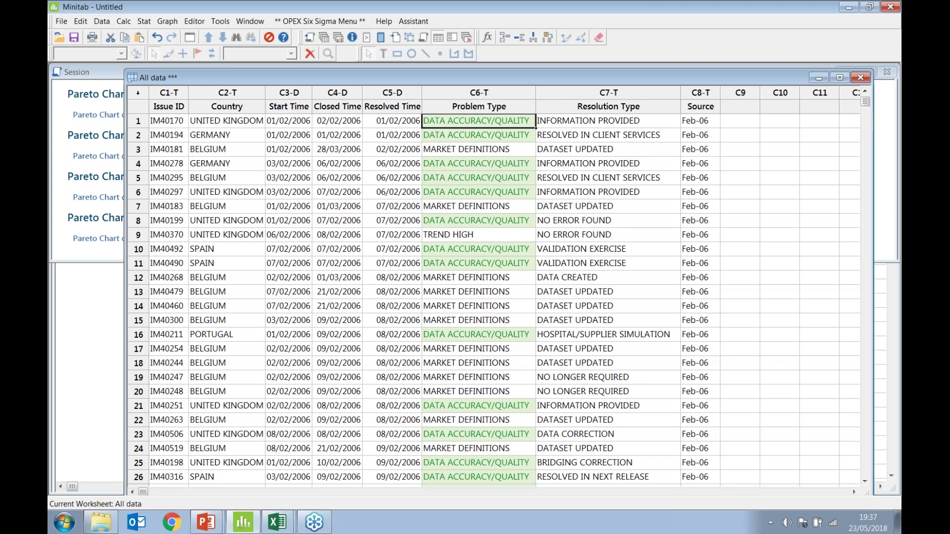
Examine the highlighted Problem Type cells down the worksheet, return to the first row, and switch to the PowerPoint slide show
scroll(492, 297, "down", 16)
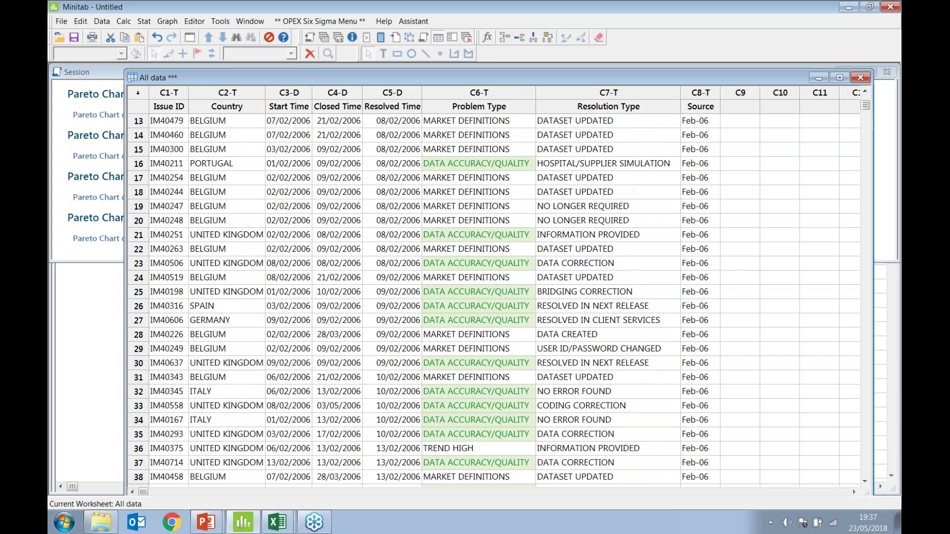
scroll(492, 297, "down", 20)
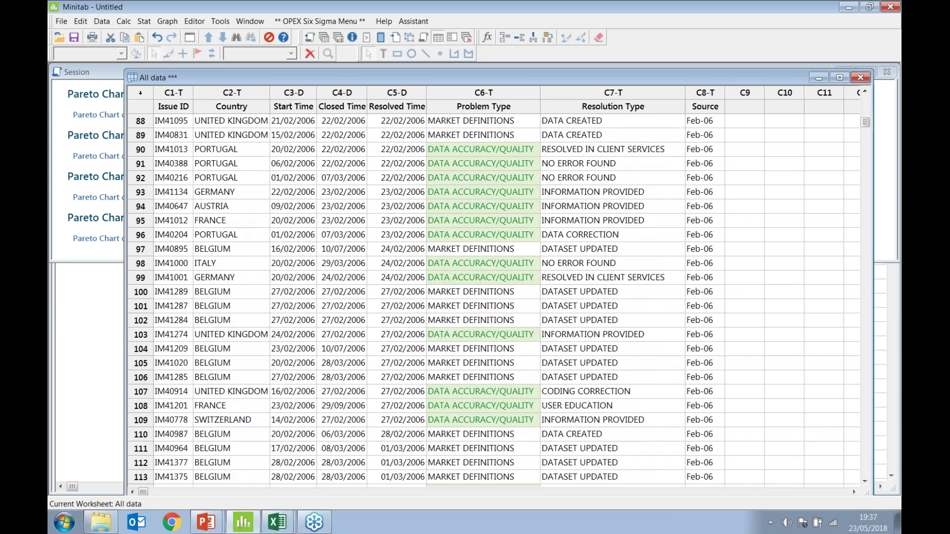
scroll(493, 296, "down", 20)
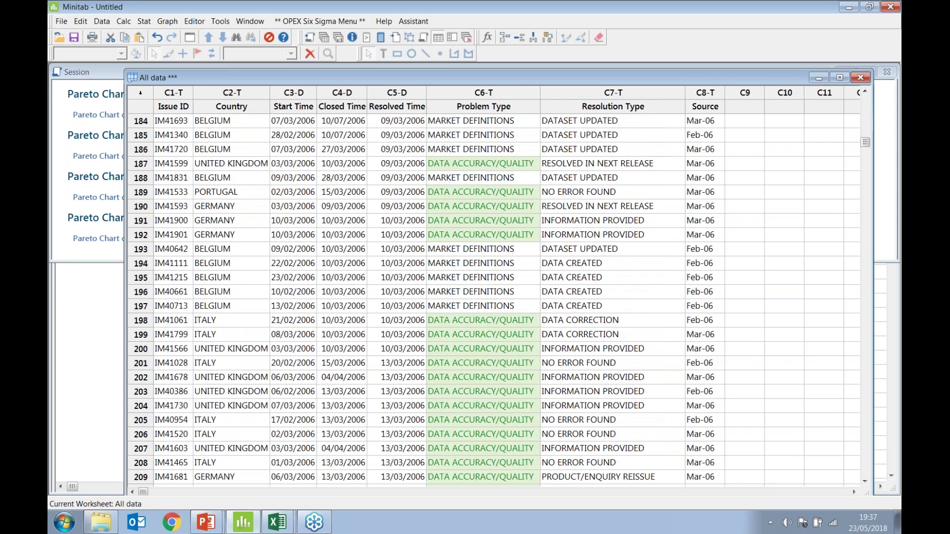
scroll(492, 297, "up", 20)
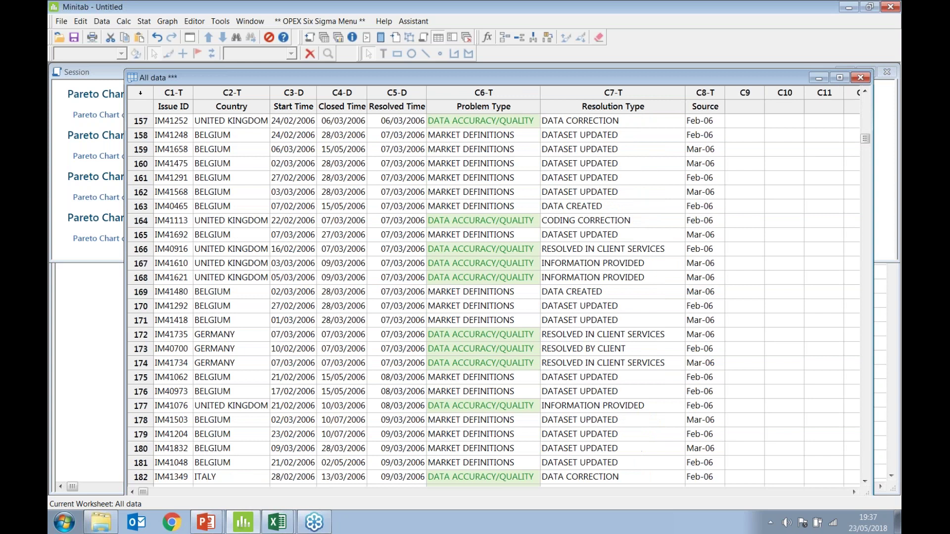
scroll(492, 297, "up", 20)
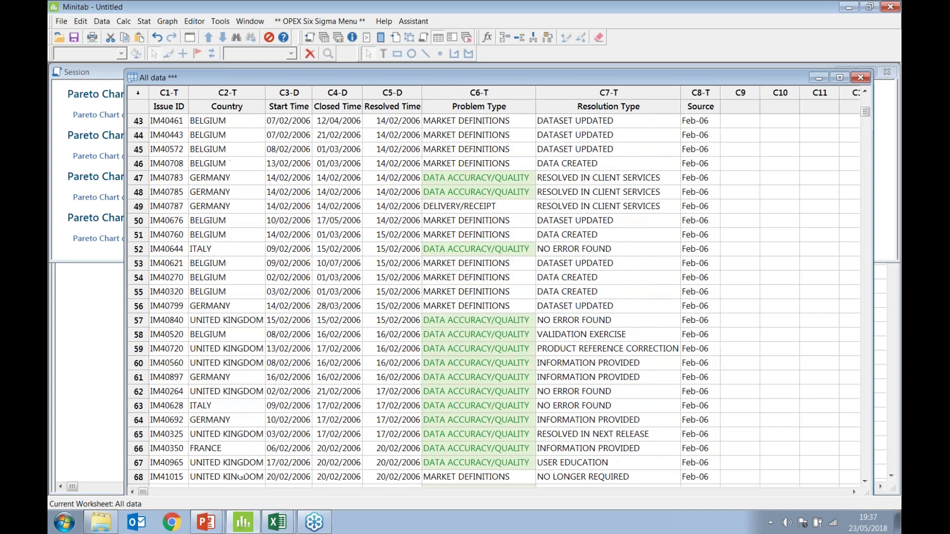
scroll(493, 297, "up", 2)
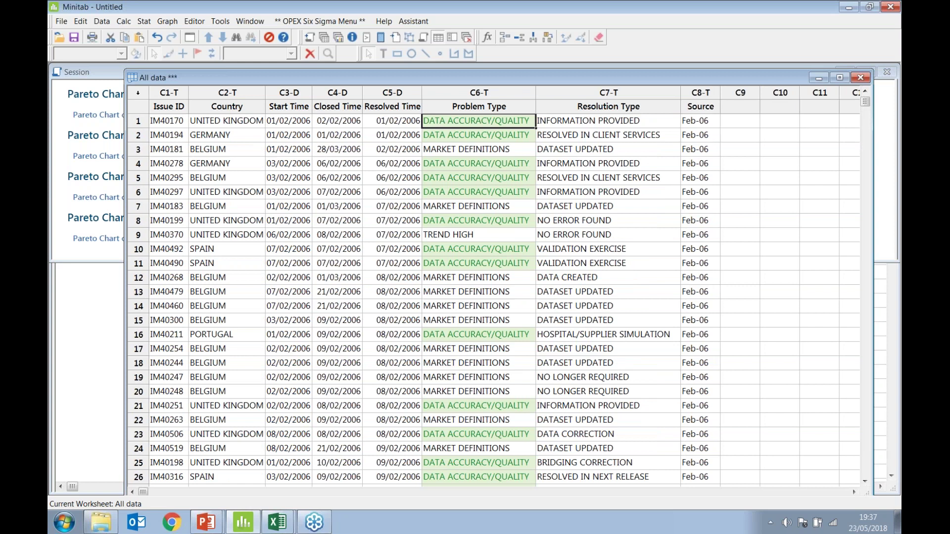
key("alt+Tab")
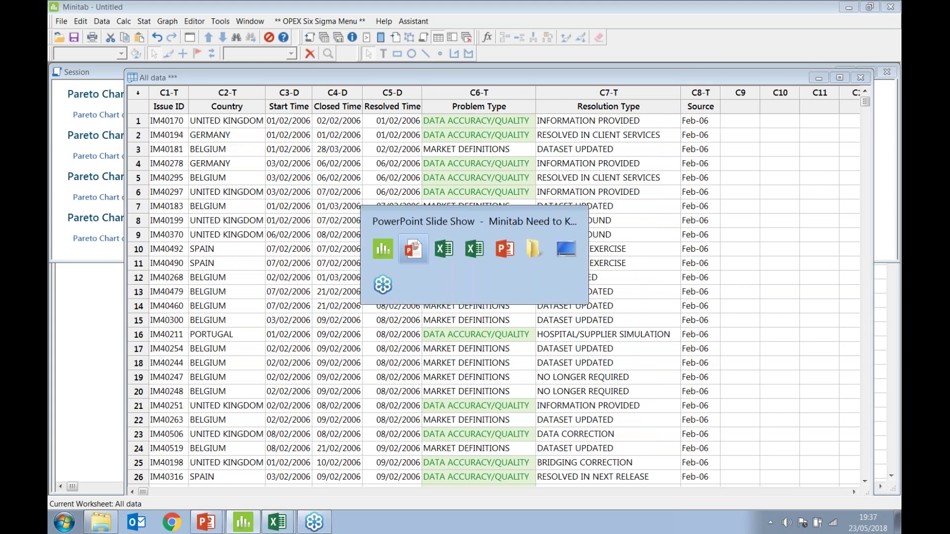
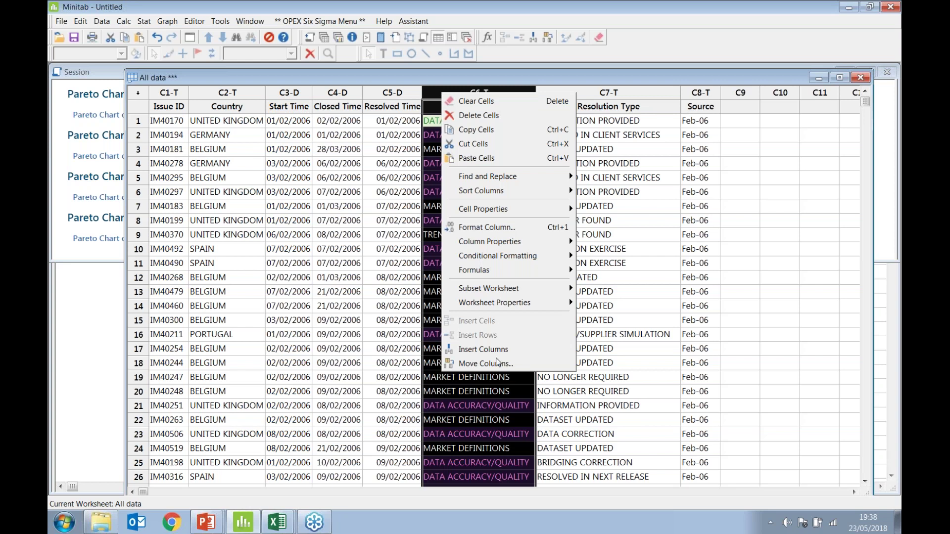
Insert an empty column before Problem Type and name it Lead time
left_click(443, 108)
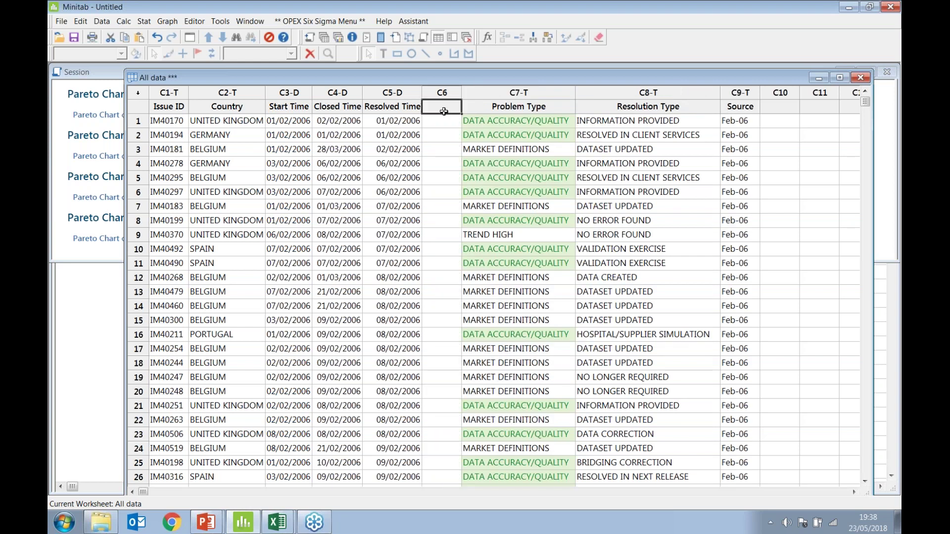
type("Lead time")
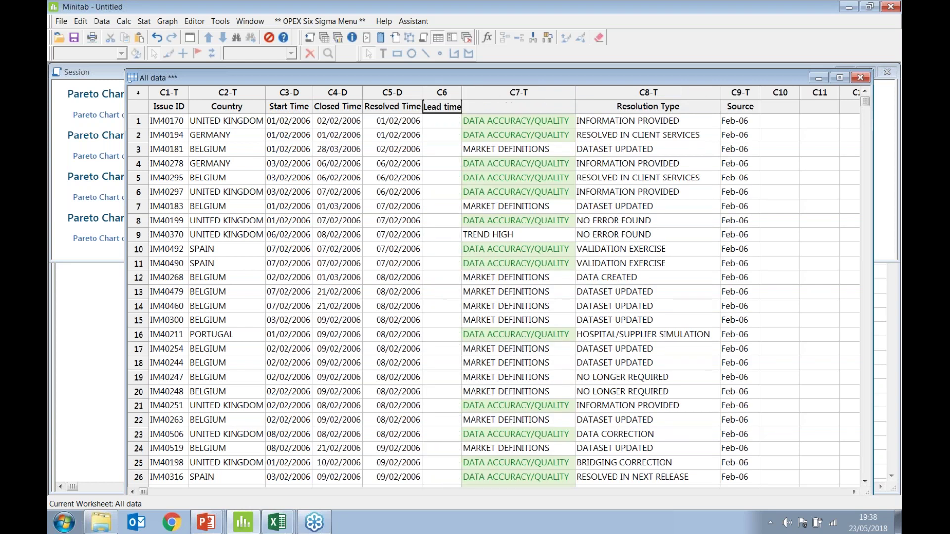
left_click(443, 124)
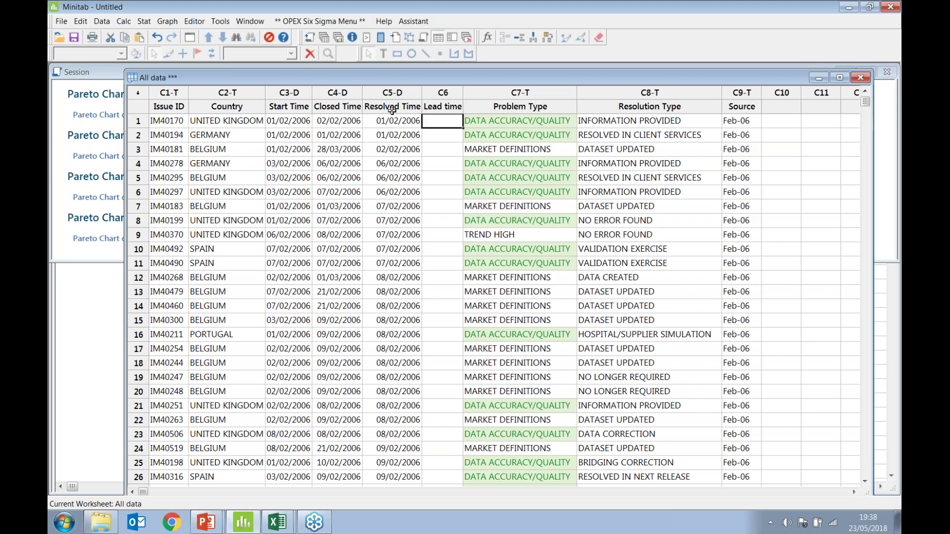
Calculate 'Resolved Time' - 'Start Time' with the Calculator and store the result in C6
left_click(123, 21)
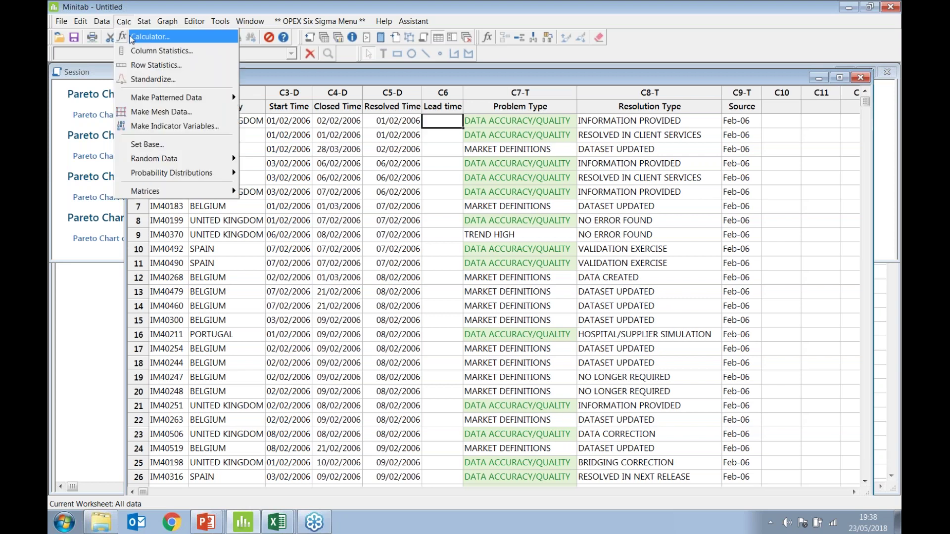
left_click(130, 36)
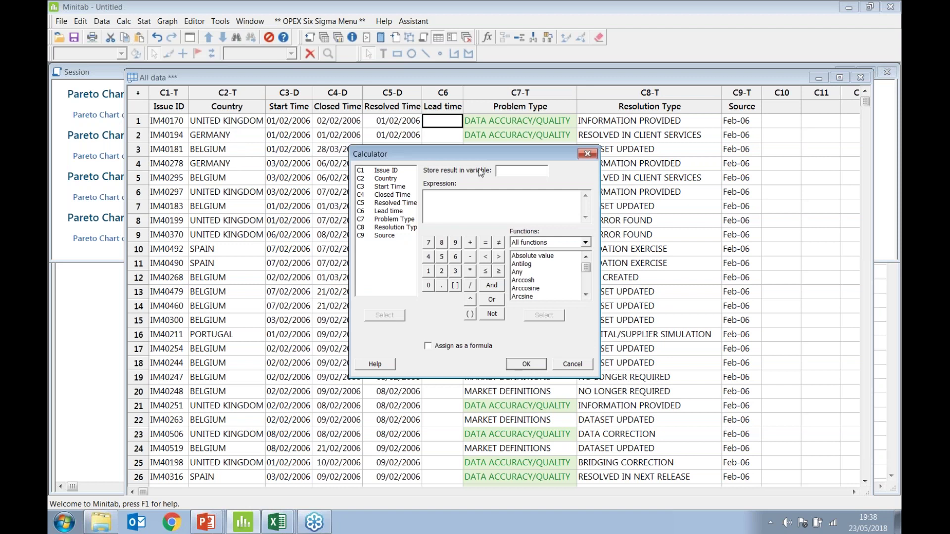
type("c6")
left_click(384, 203)
double_click(383, 204)
left_click(470, 256)
double_click(390, 187)
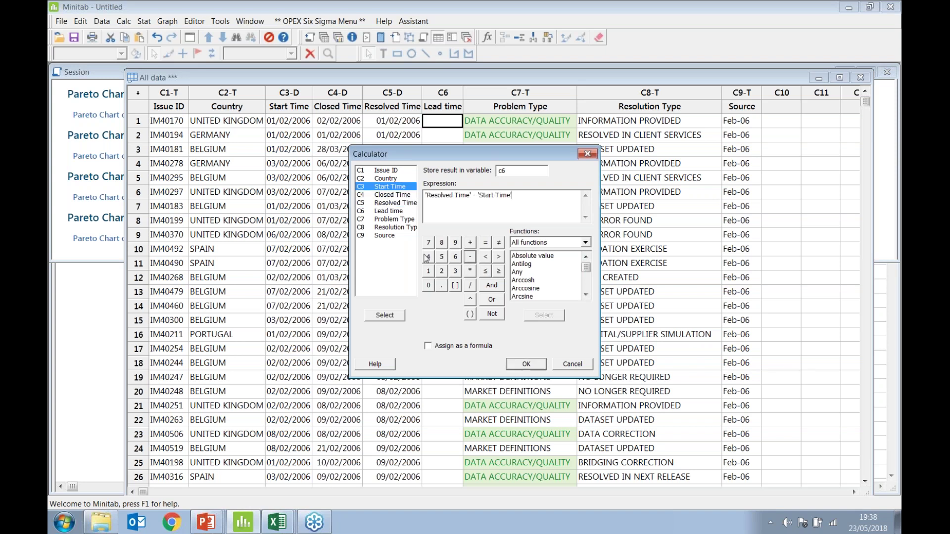
left_click(534, 365)
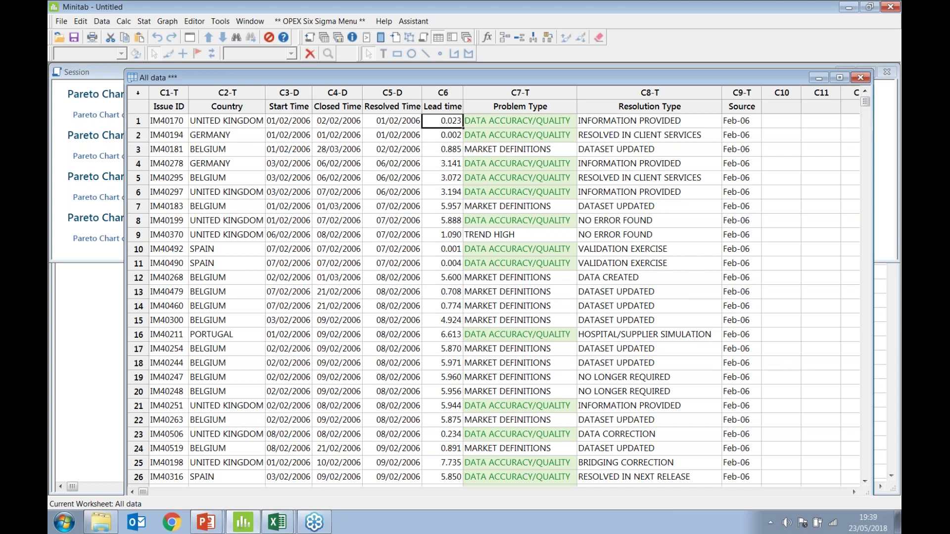
Assign the formula 'Resolved Time' - 'Start Time' to the Lead time column
right_click(455, 123)
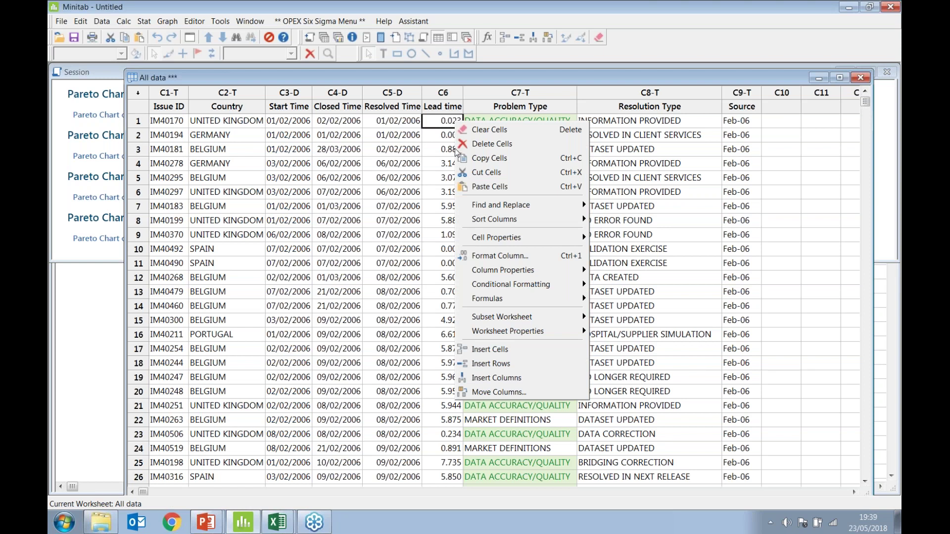
mouse_move(486, 221)
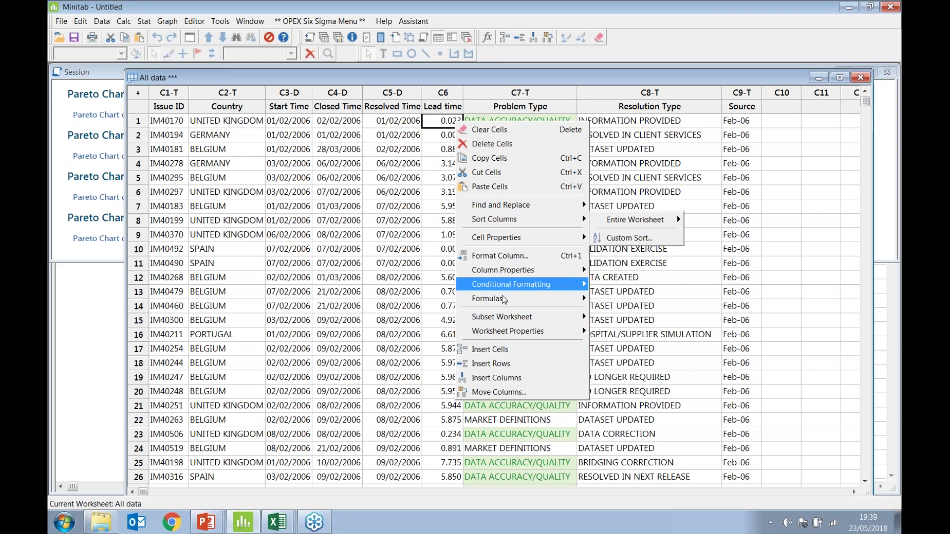
mouse_move(504, 298)
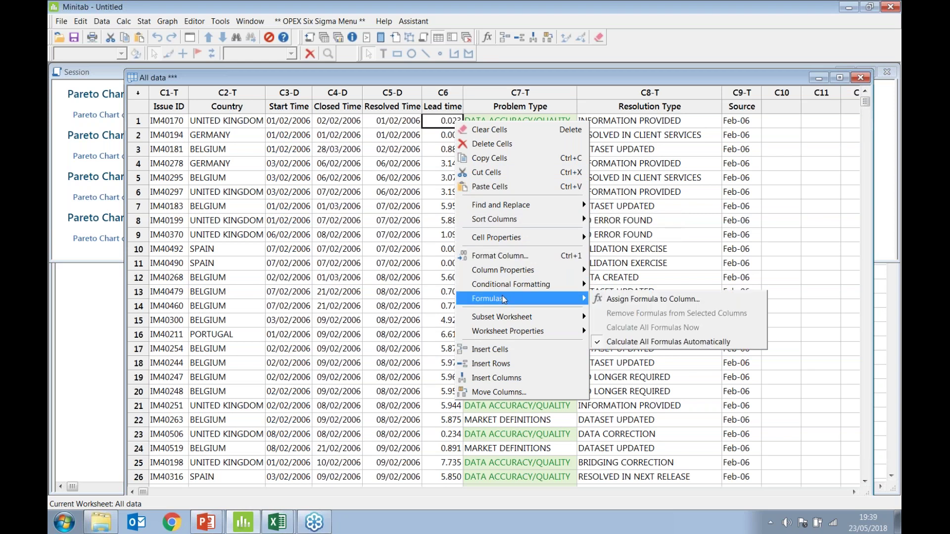
left_click(619, 301)
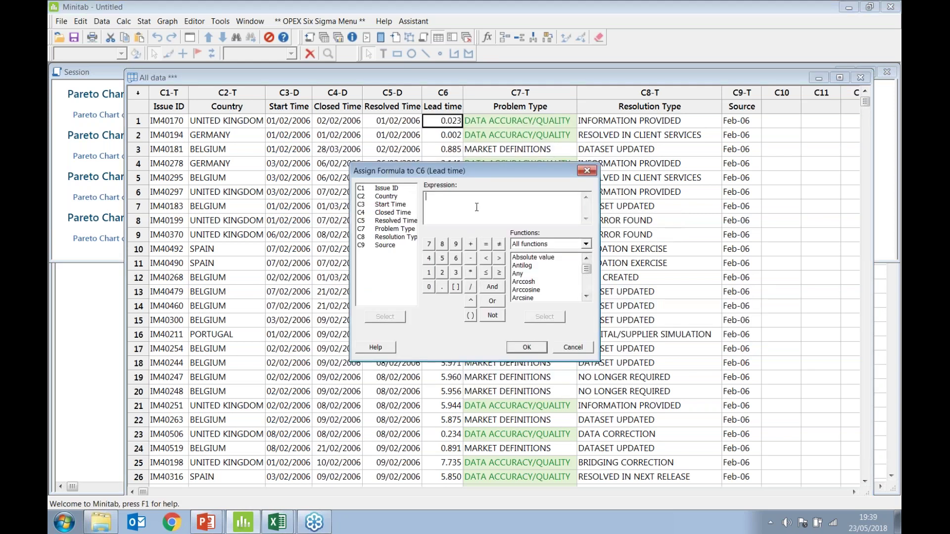
double_click(391, 221)
left_click(470, 259)
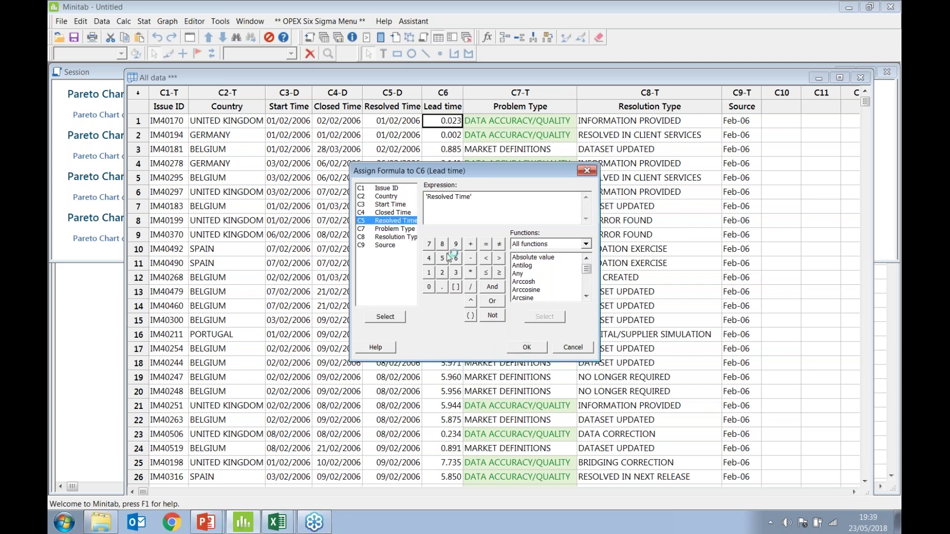
double_click(391, 204)
left_click(527, 347)
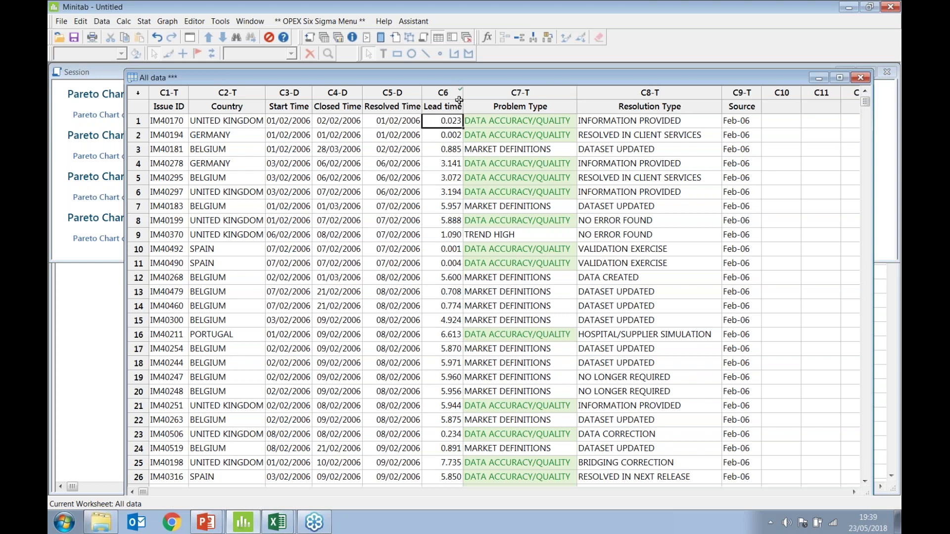
mouse_move(460, 93)
Format the Start Time column with the date display format 23/01/2050 13:20
left_click(296, 124)
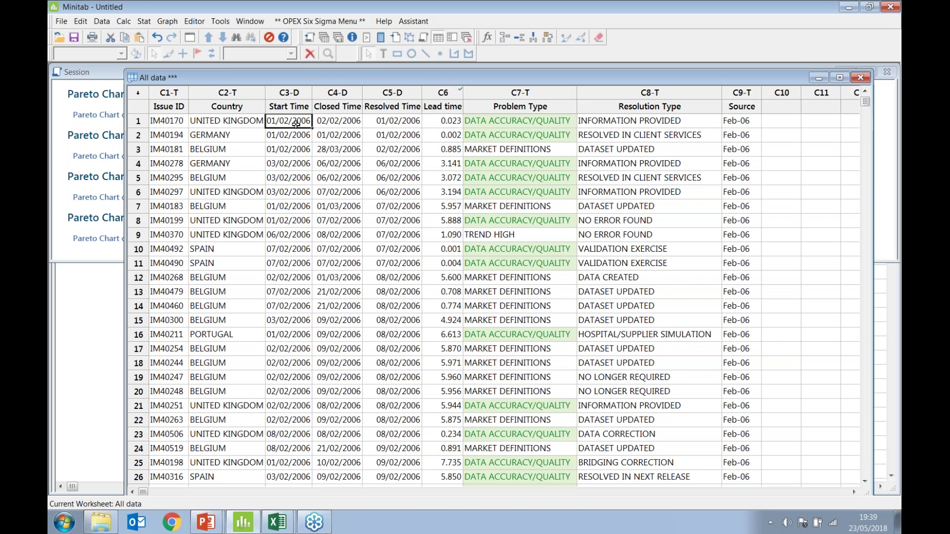
right_click(296, 124)
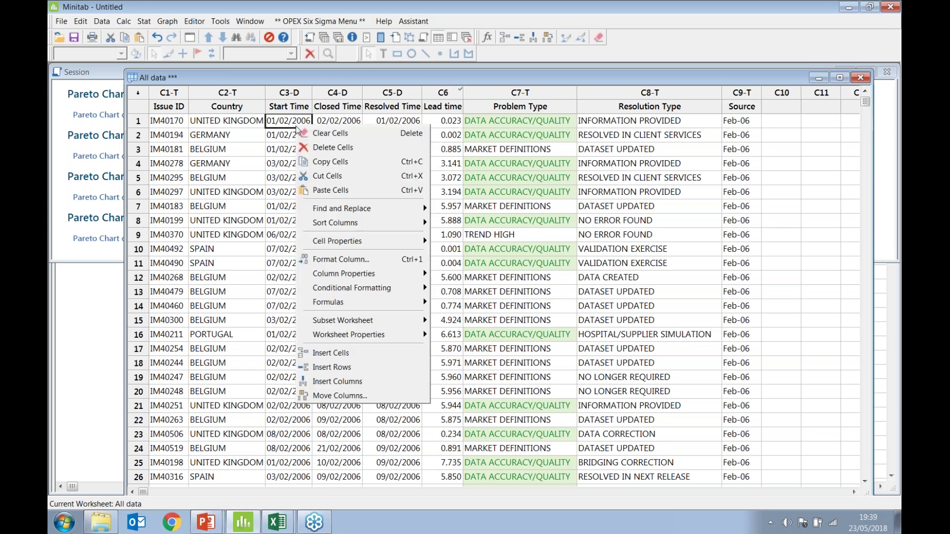
left_click(330, 260)
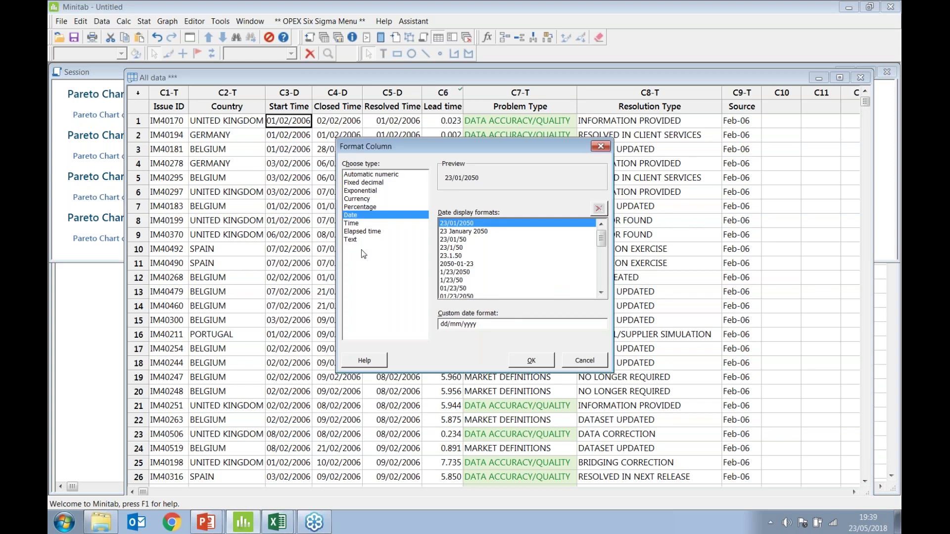
left_click_drag(601, 241, 601, 257)
left_click(502, 281)
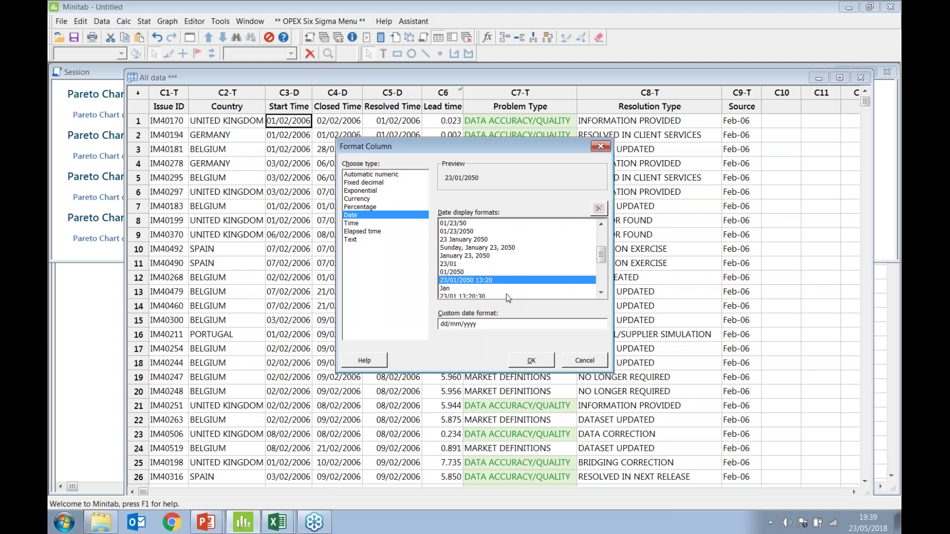
left_click(521, 366)
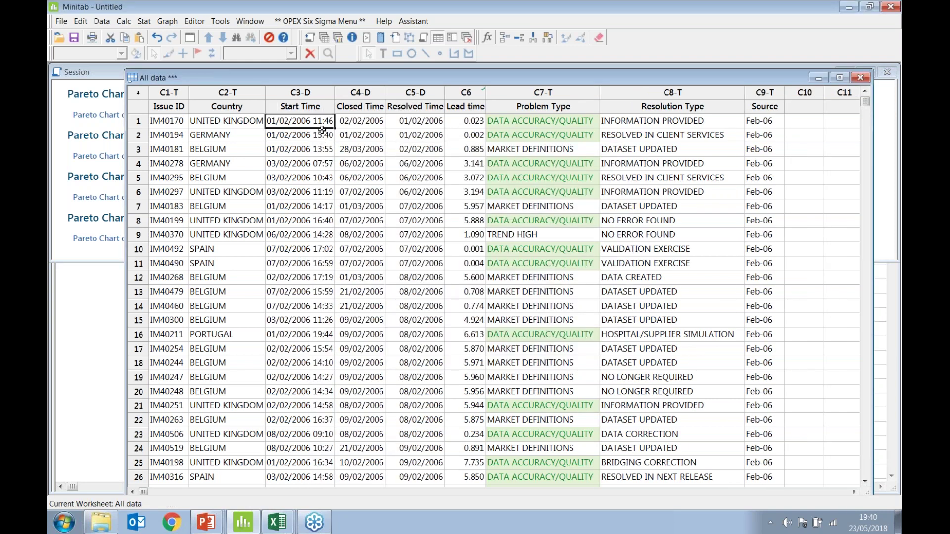
Format the Resolved Time column with the date display format 23/01/2050 13:20
left_click(422, 122)
right_click(422, 125)
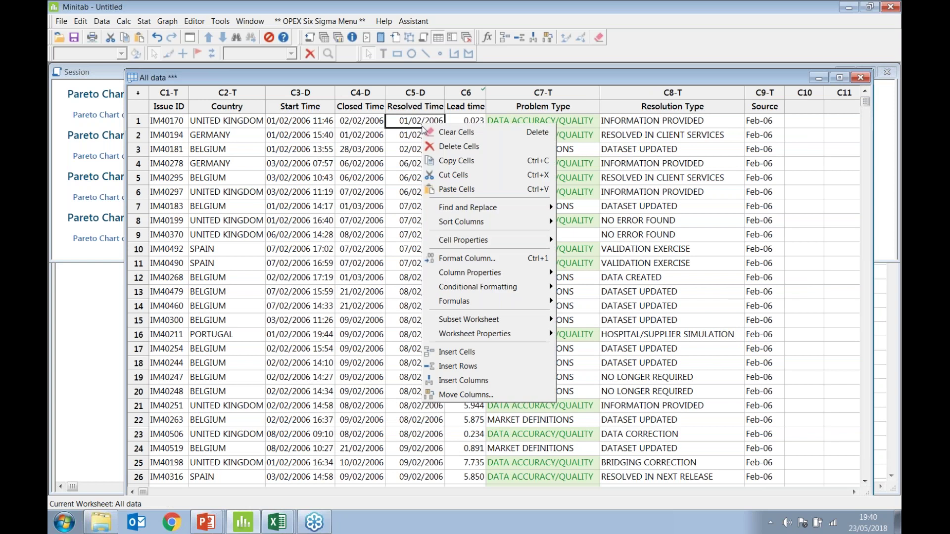
left_click(472, 258)
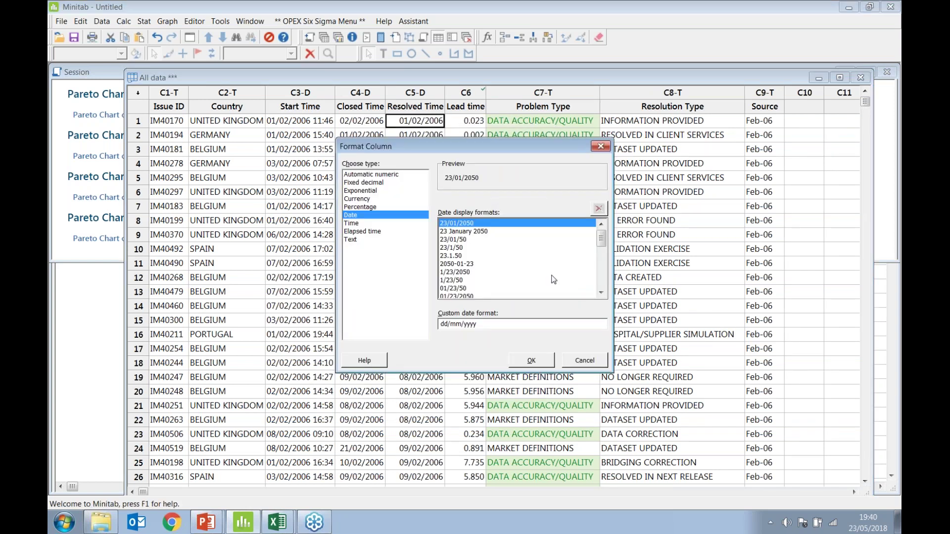
left_click(598, 254)
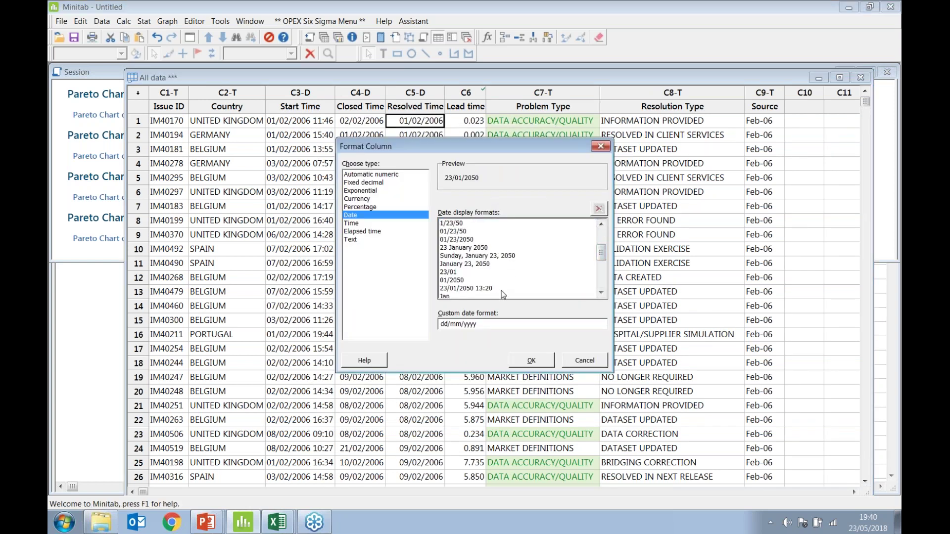
left_click(530, 359)
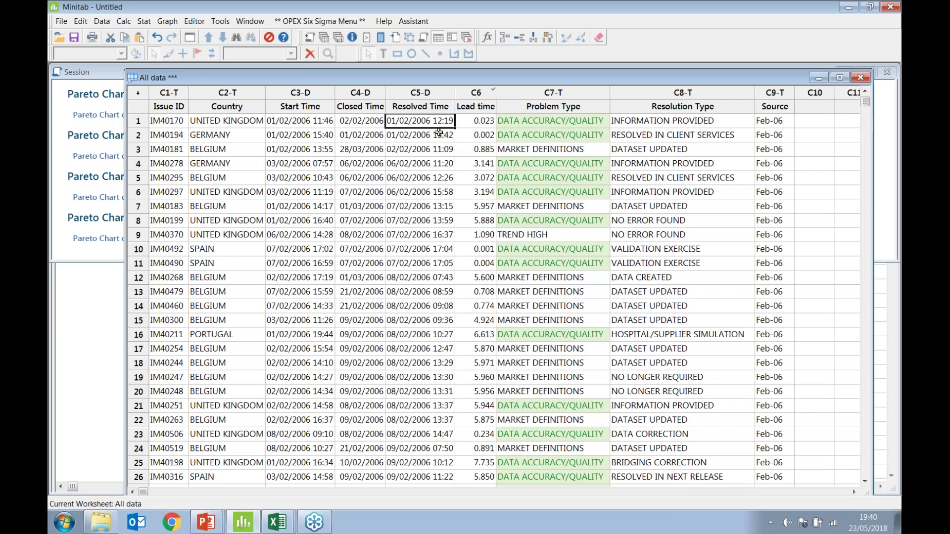
left_click(477, 121)
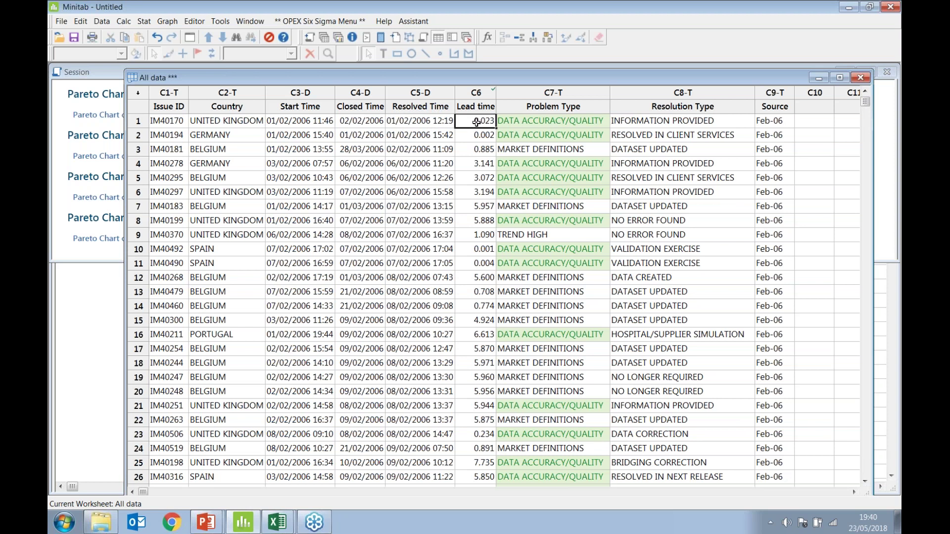
Switch to the Webinar 1 - Data 2 workbook in Excel to inspect the full Start Time value in C2, and return to Minitab
key("alt+Tab")
key("Tab")
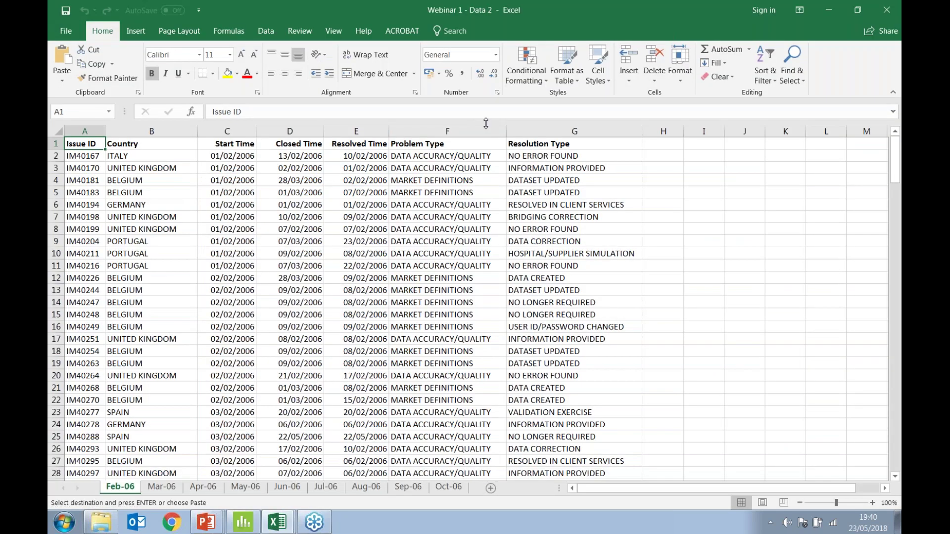
left_click(217, 157)
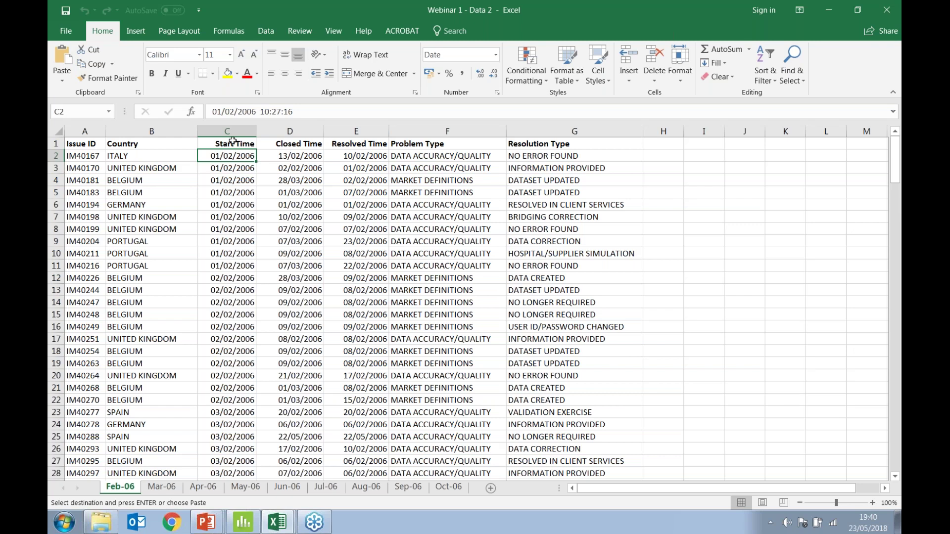
left_click(271, 113)
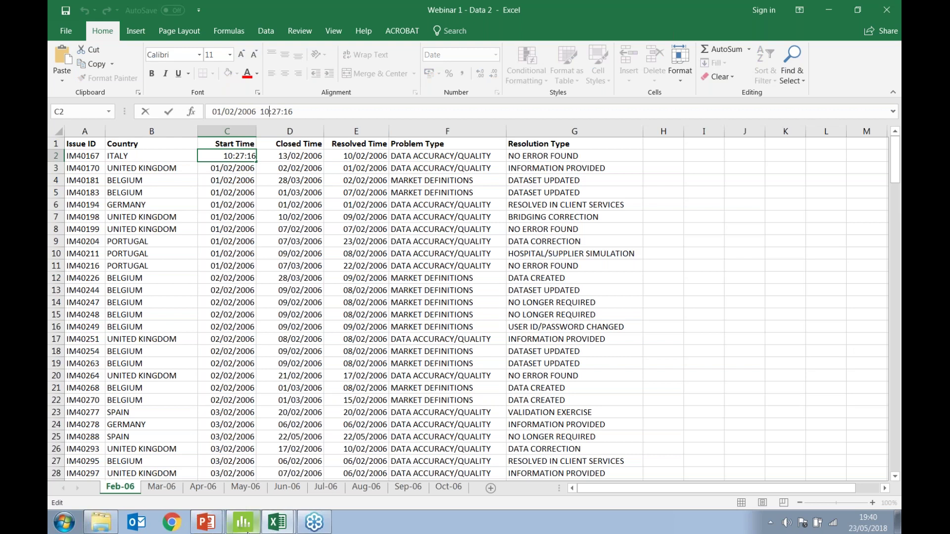
left_click(254, 494)
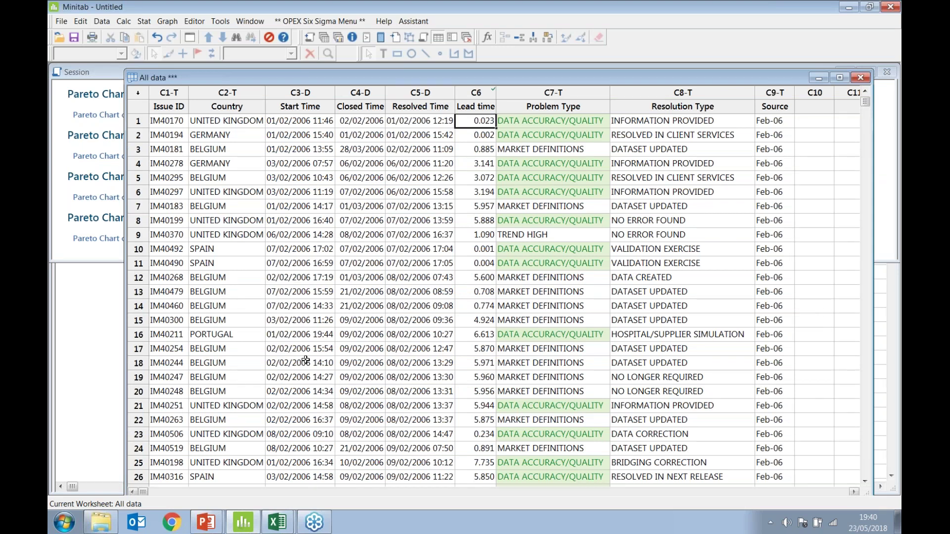
Insert an empty column before Problem Type and name it Lead time (hours)
left_click(520, 92)
right_click(520, 92)
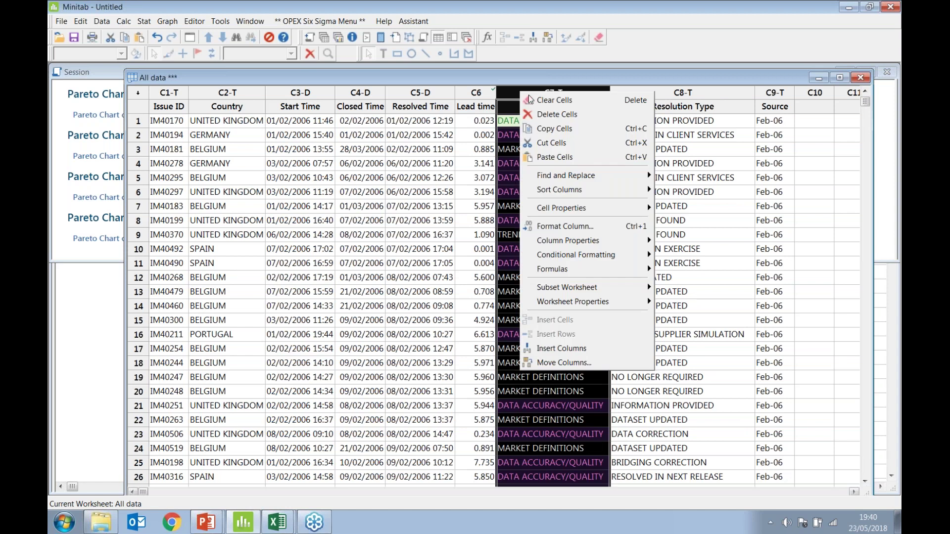
left_click(573, 349)
left_click(510, 106)
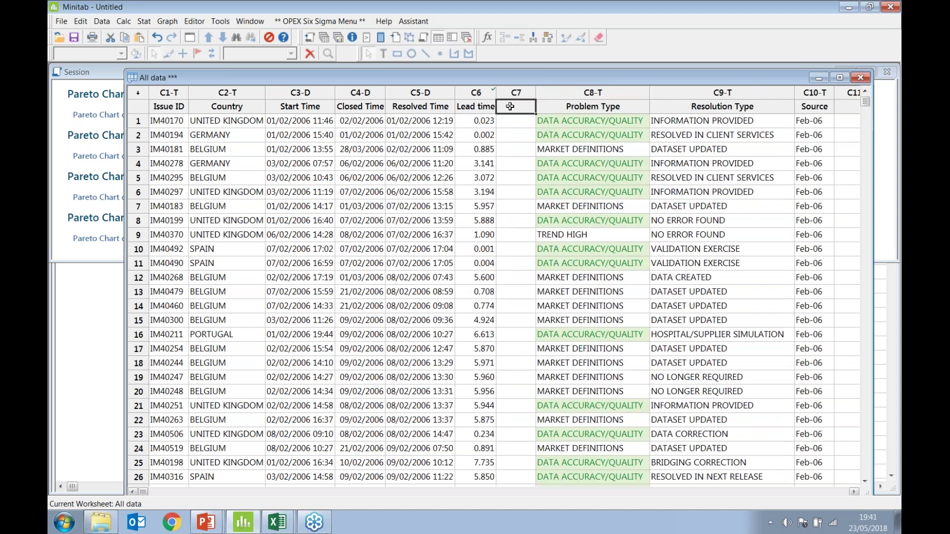
type("Lead time")
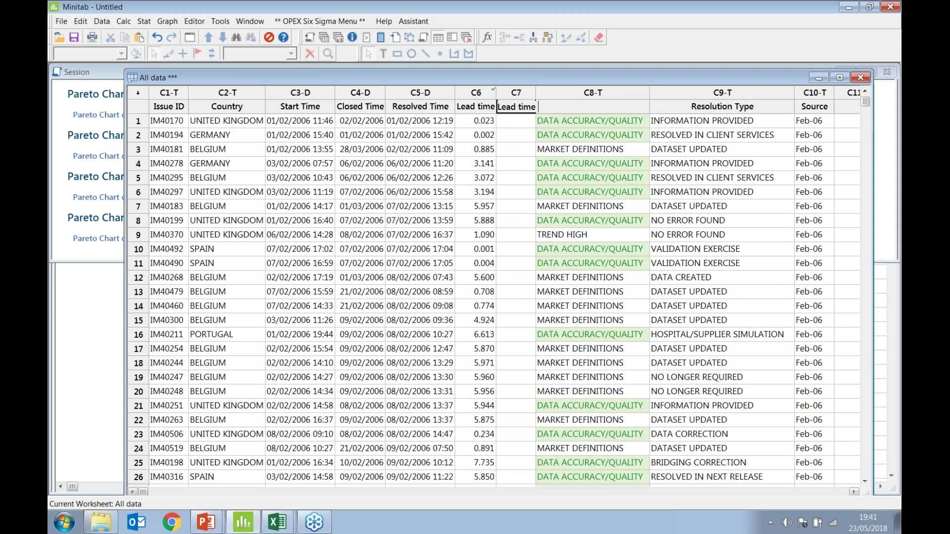
type(" (hours)")
key("Return")
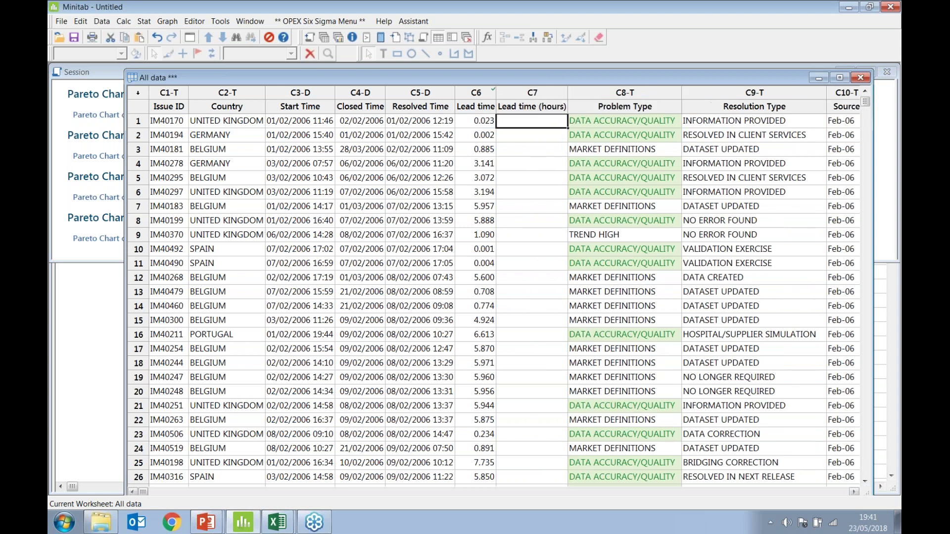
Assign the formula 'Lead time' * 24 to the Lead time (hours) column
right_click(517, 125)
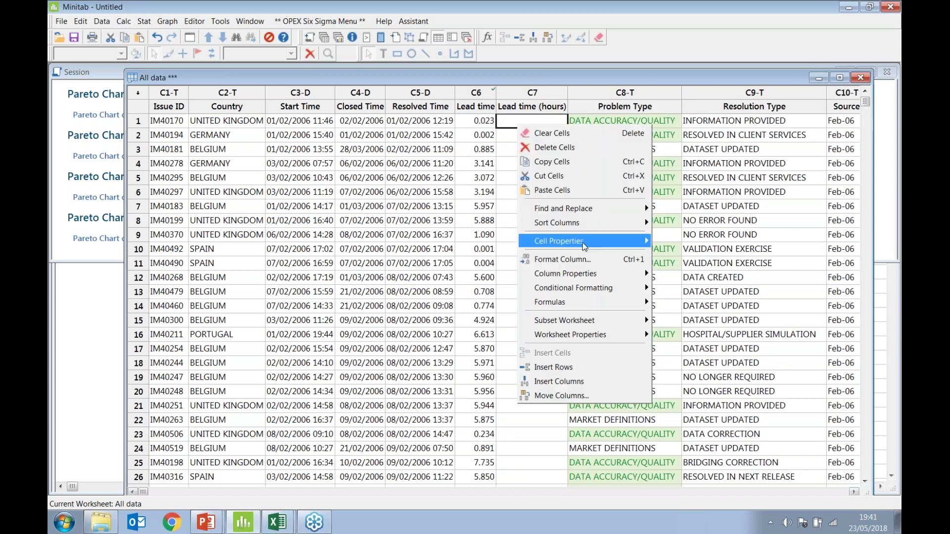
mouse_move(618, 302)
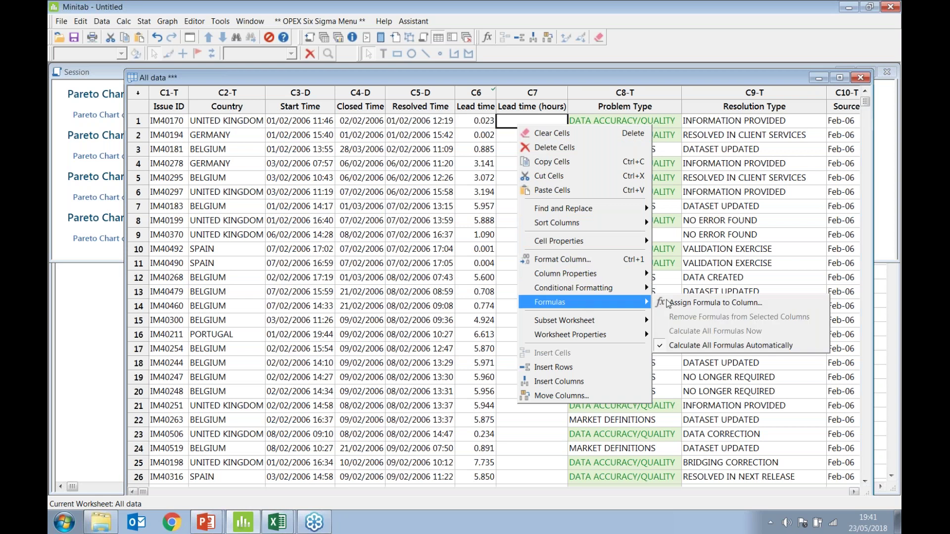
left_click(703, 302)
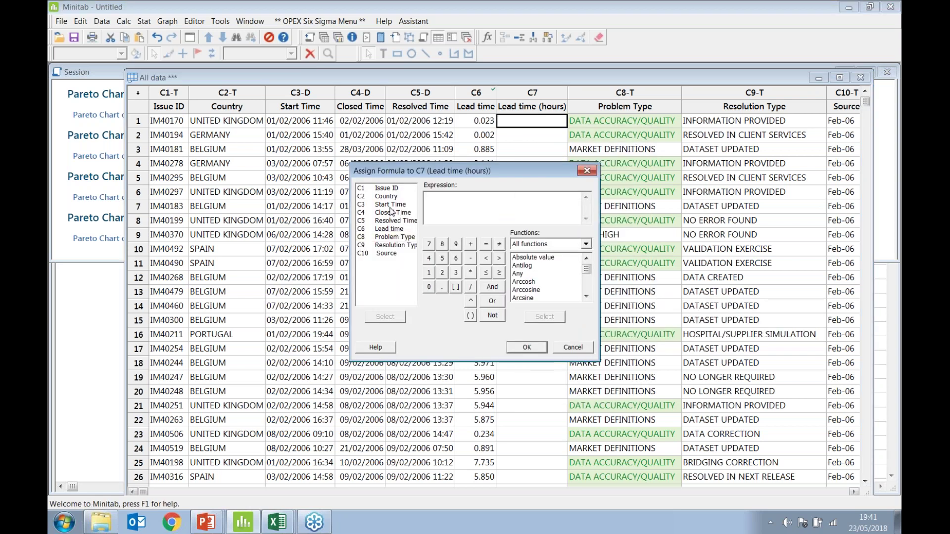
double_click(389, 229)
left_click(470, 272)
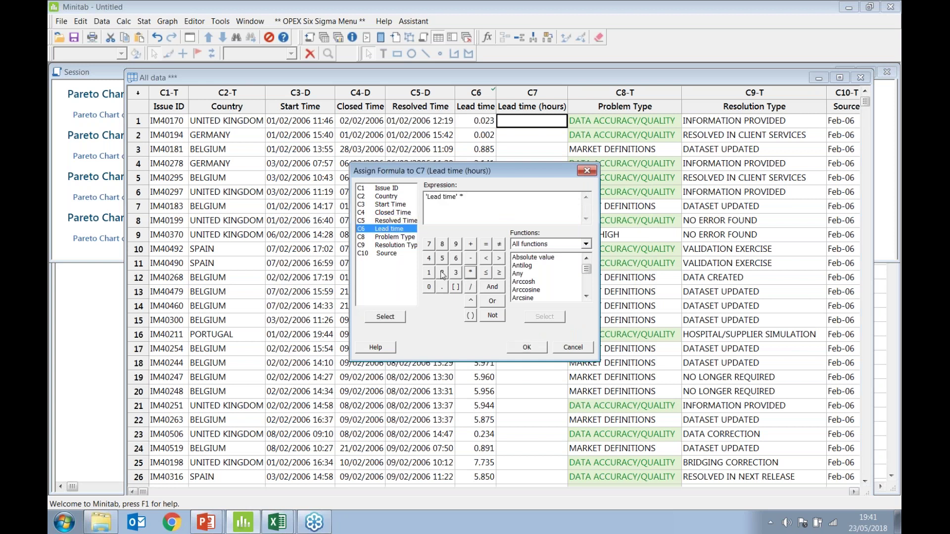
left_click(443, 272)
left_click(428, 257)
left_click(527, 347)
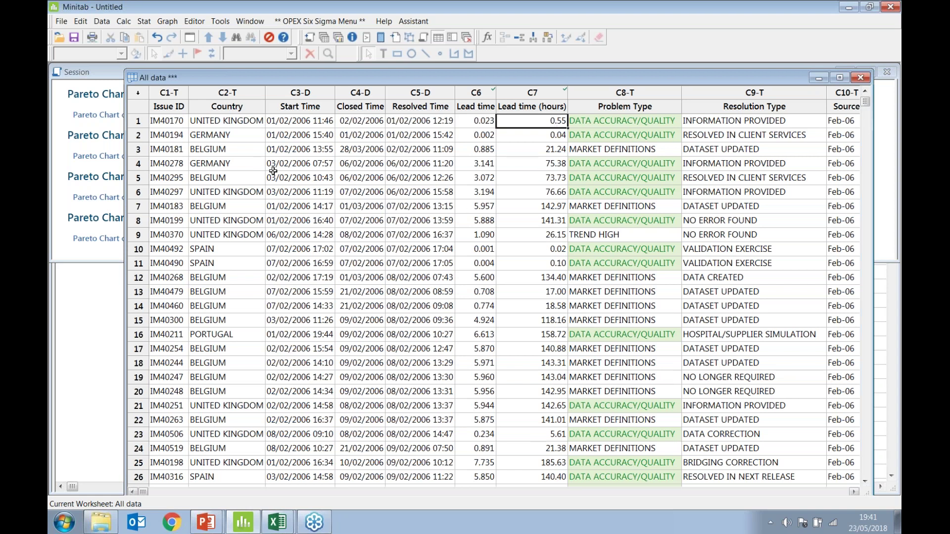
Insert two empty columns between Start Time and Closed Time
left_click(290, 129)
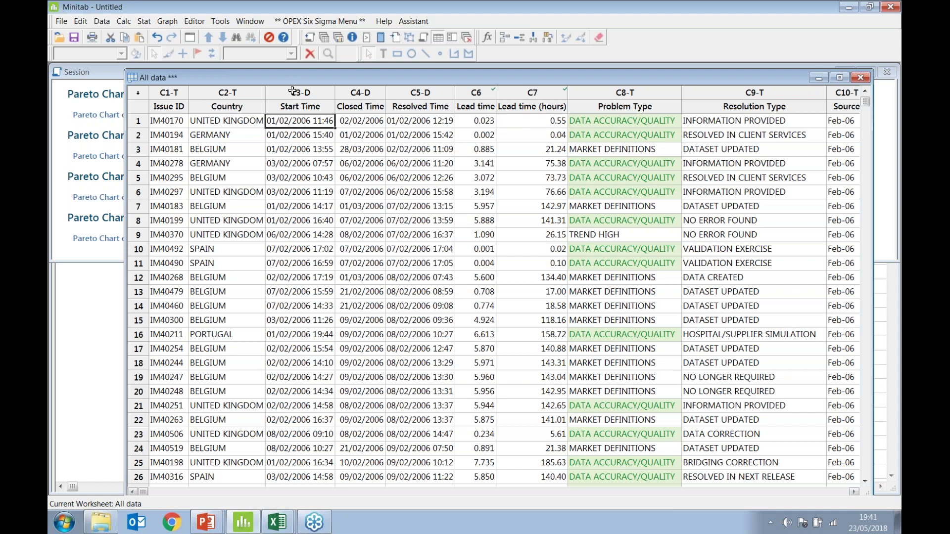
left_click(355, 91)
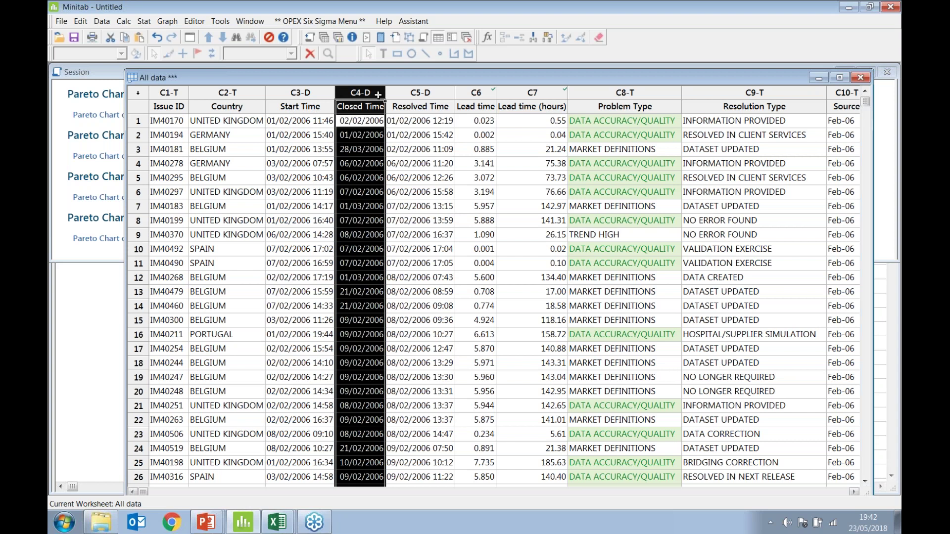
left_click_drag(377, 95, 395, 93)
right_click(396, 92)
left_click(475, 352)
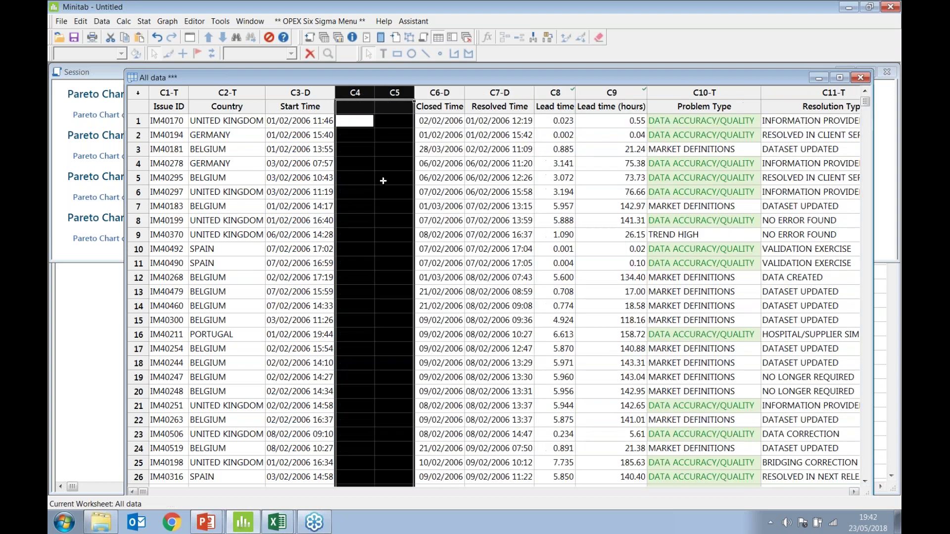
Name the two empty columns after Start Time as Start Hour and Start Day
left_click(360, 110)
type("H")
key("BackSpace")
type("Start Hour")
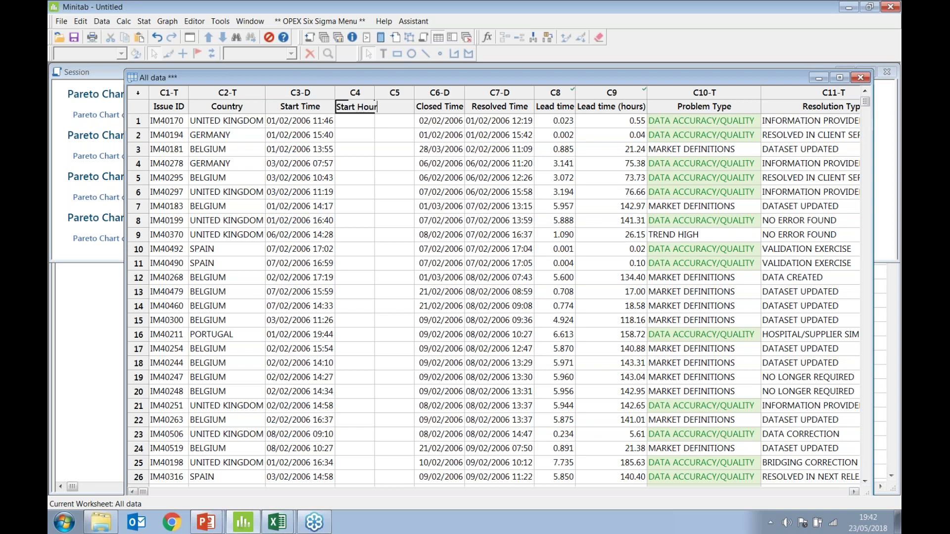
key("Tab")
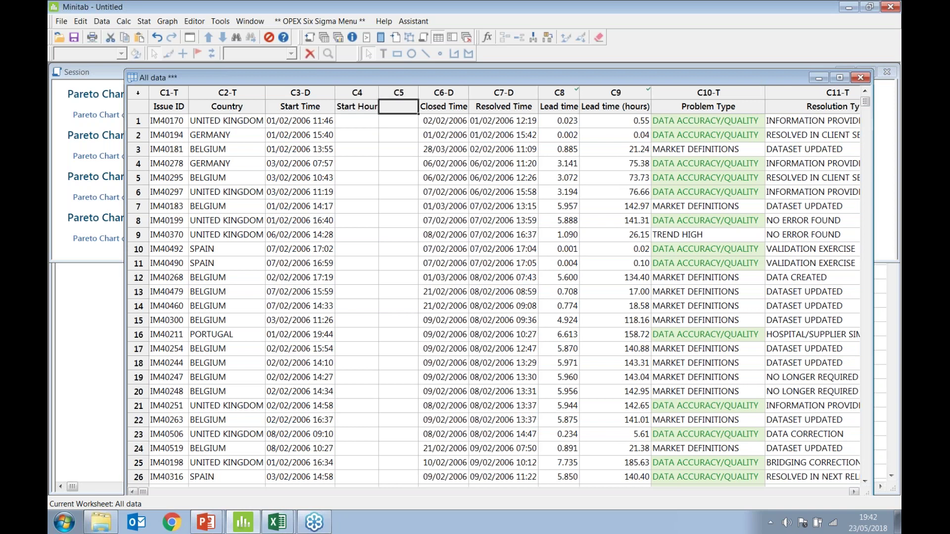
type("Start Day")
key("Return")
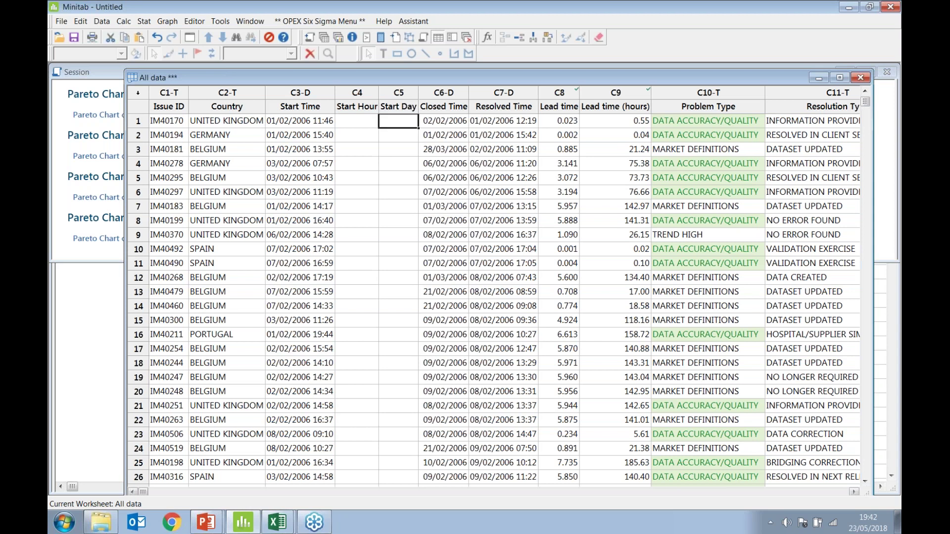
Extract the Hour component from 'Start Time' as a numeric column and store it in C4
left_click(353, 120)
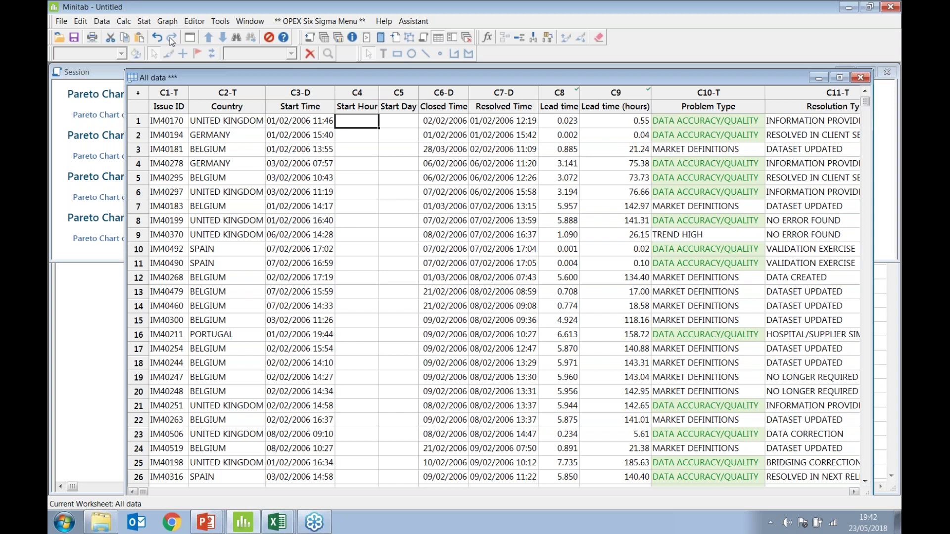
left_click(104, 22)
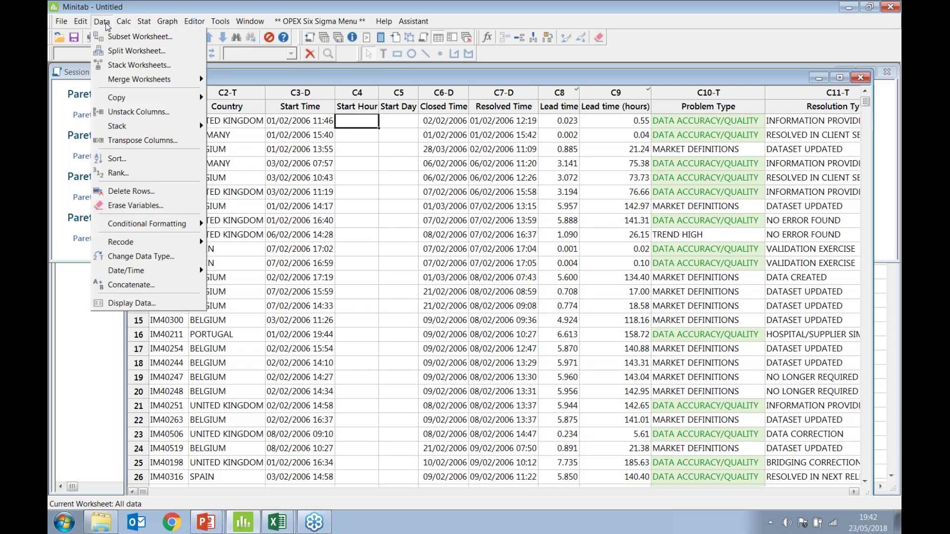
mouse_move(141, 276)
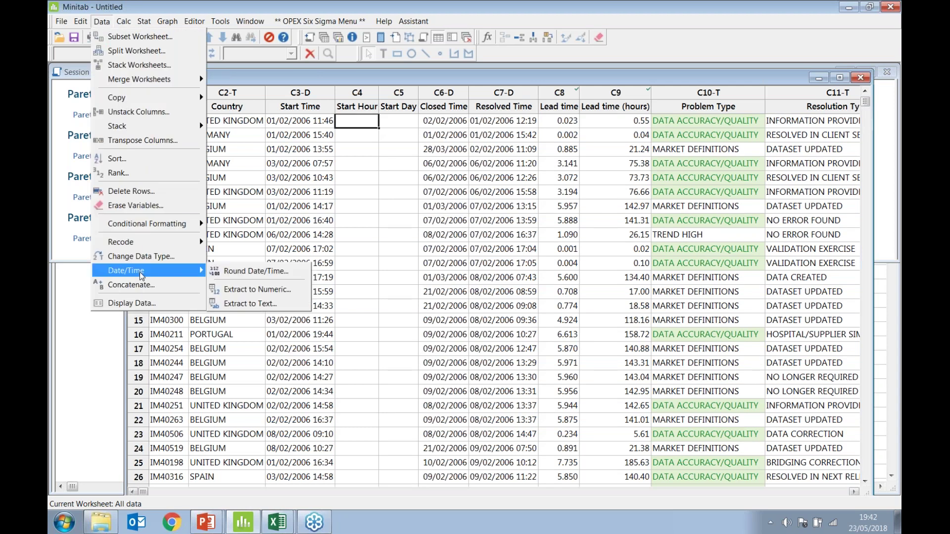
left_click(254, 290)
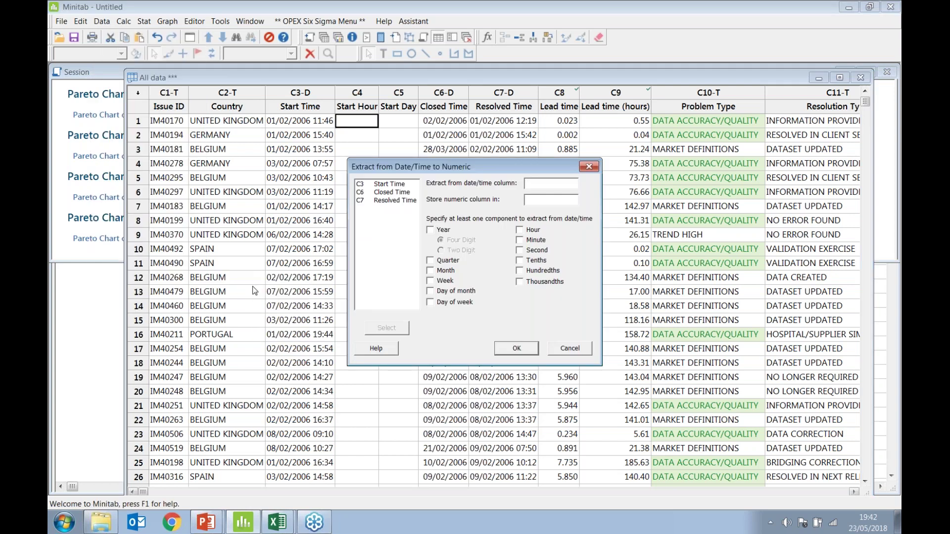
double_click(394, 185)
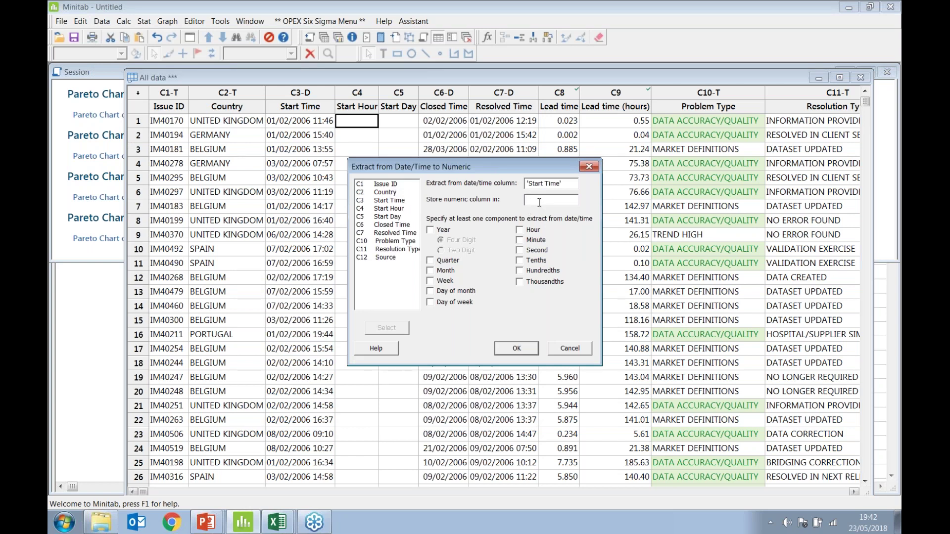
type("c4")
left_click(519, 230)
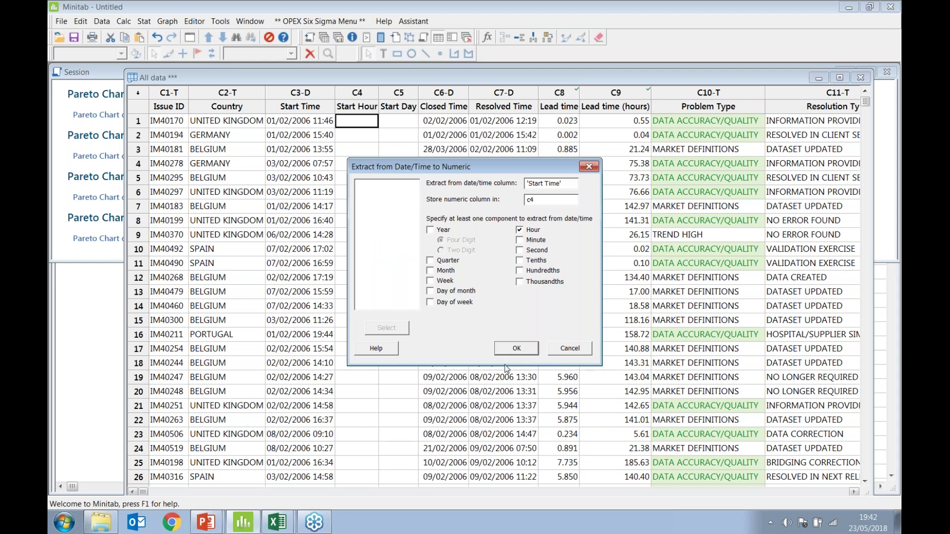
left_click(512, 350)
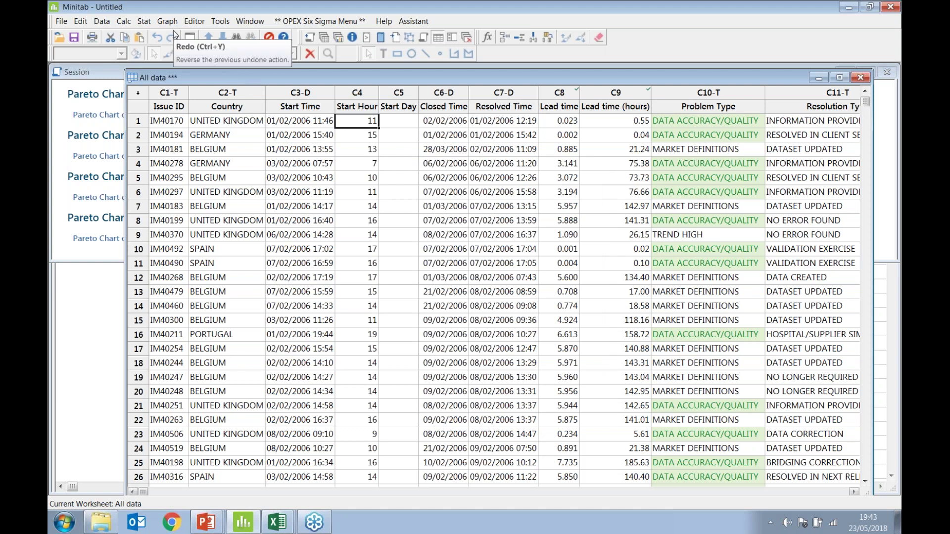
Extract the Day of week component from 'Start Time' as a text column and store it in C5
left_click(398, 122)
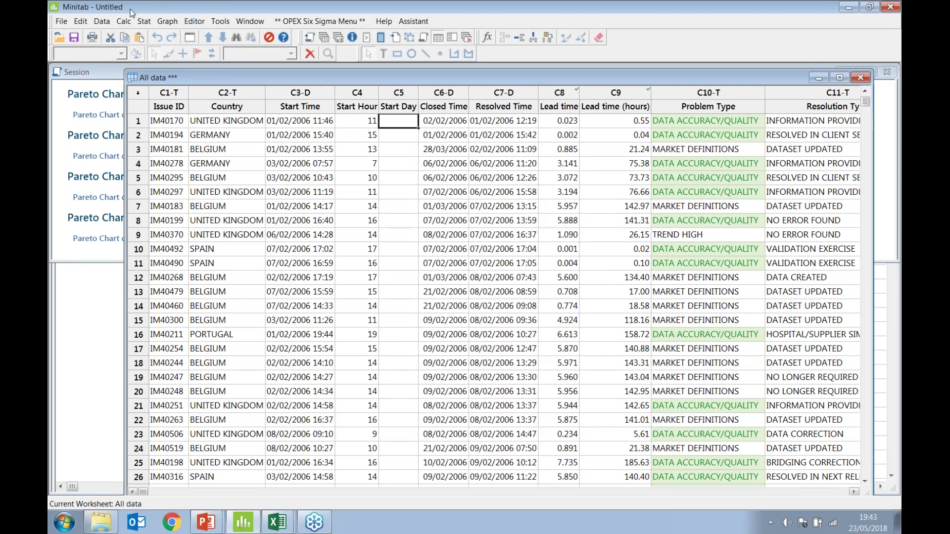
left_click(102, 21)
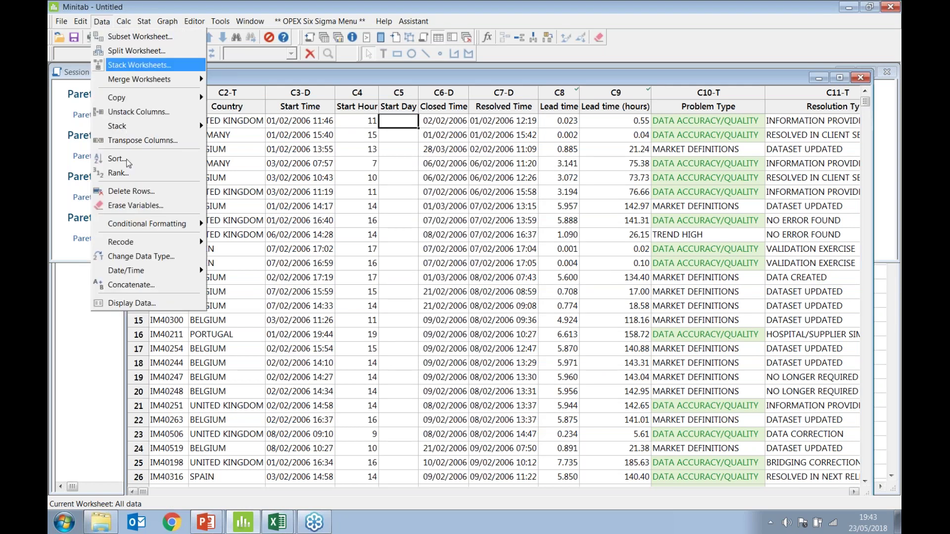
mouse_move(139, 271)
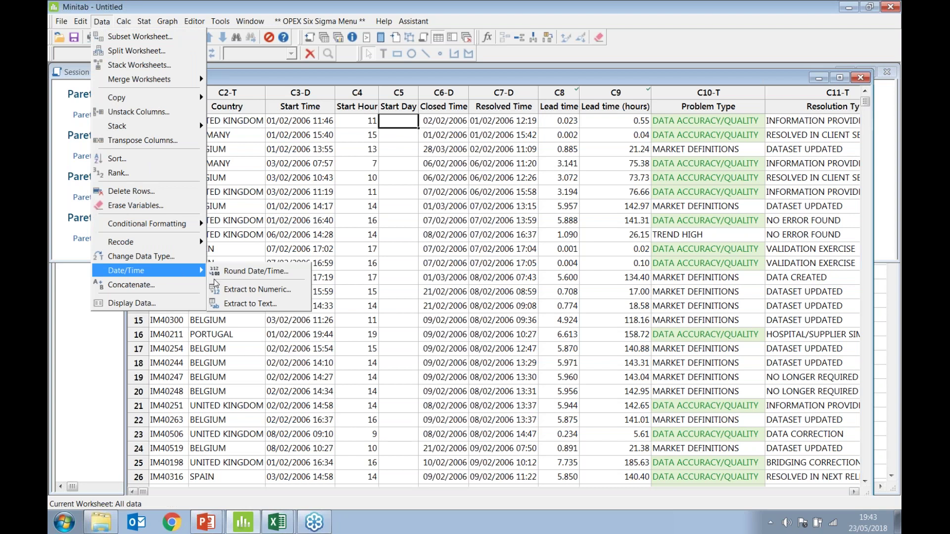
left_click(241, 303)
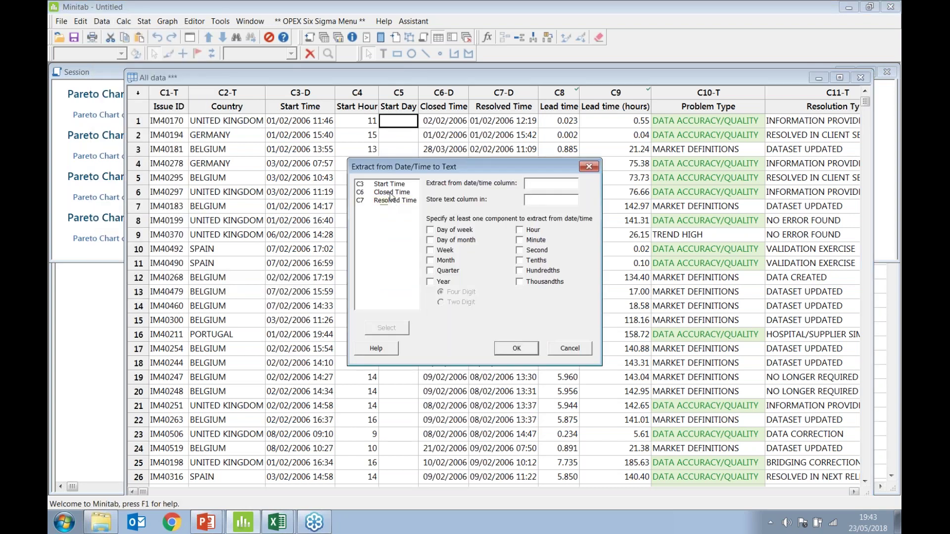
double_click(389, 184)
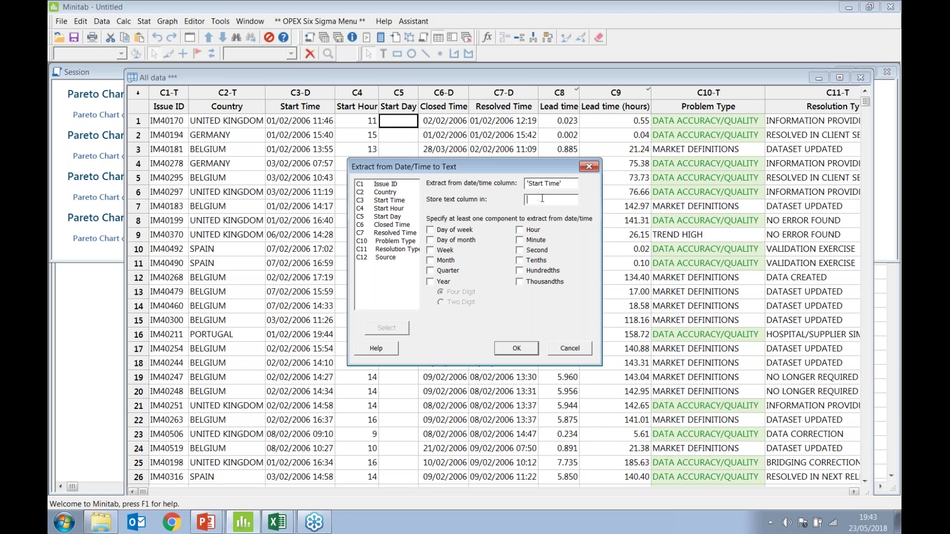
type("c5")
left_click(430, 231)
left_click(510, 348)
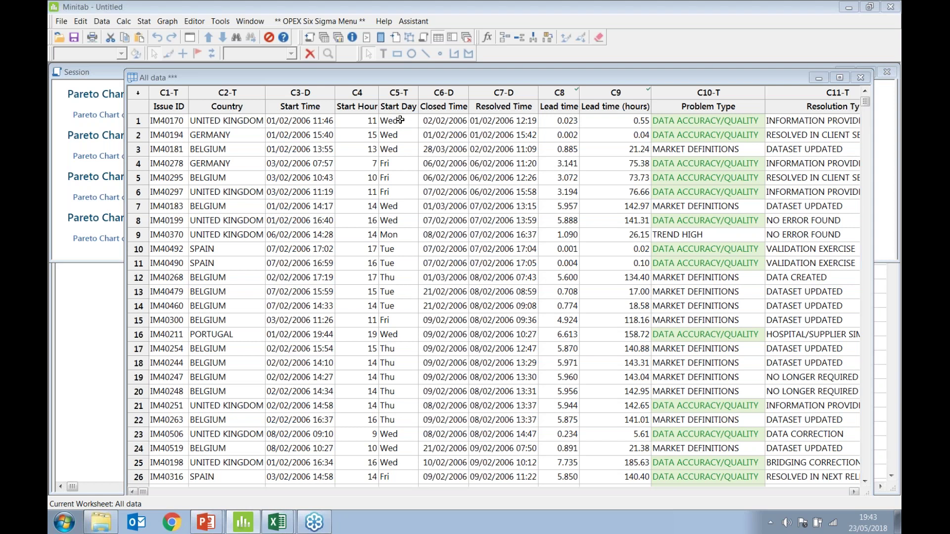
key("alt+Tab")
key("alt+Tab")
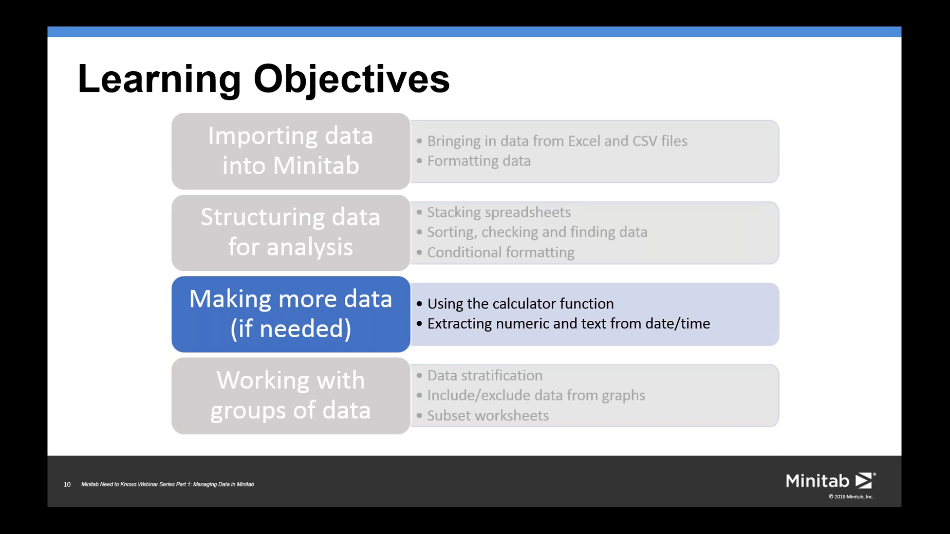
key("Right")
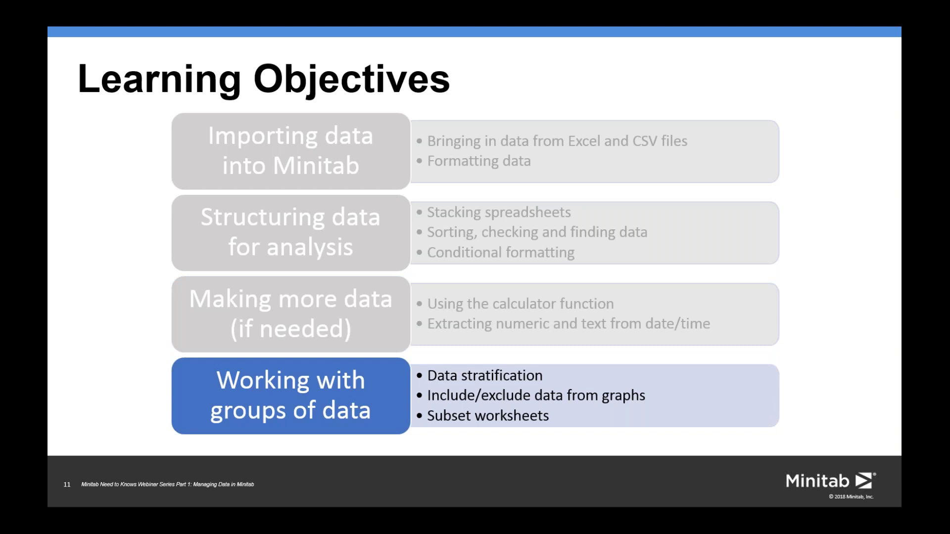
key("alt+Tab")
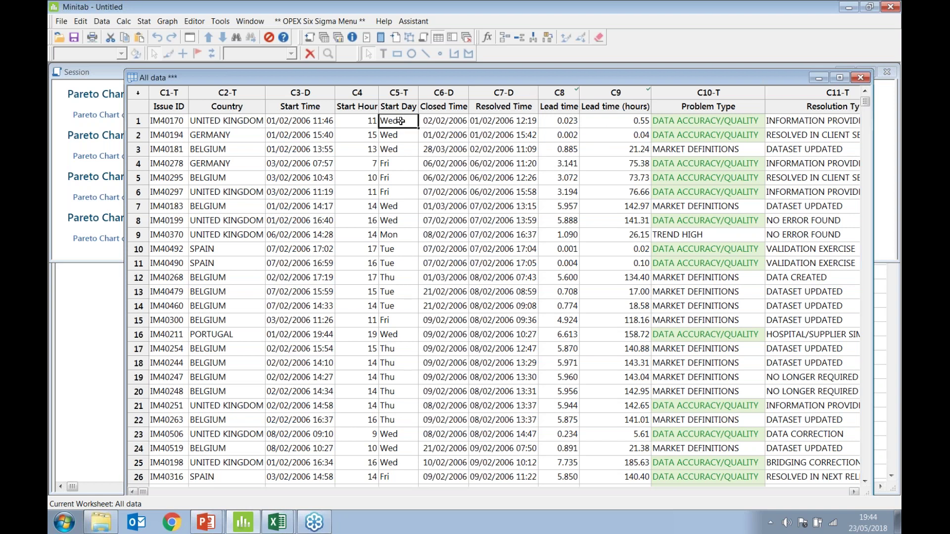
Create a one-Y individual value plot with groups, graphing 'Lead time (hours)' by Country
left_click(251, 122)
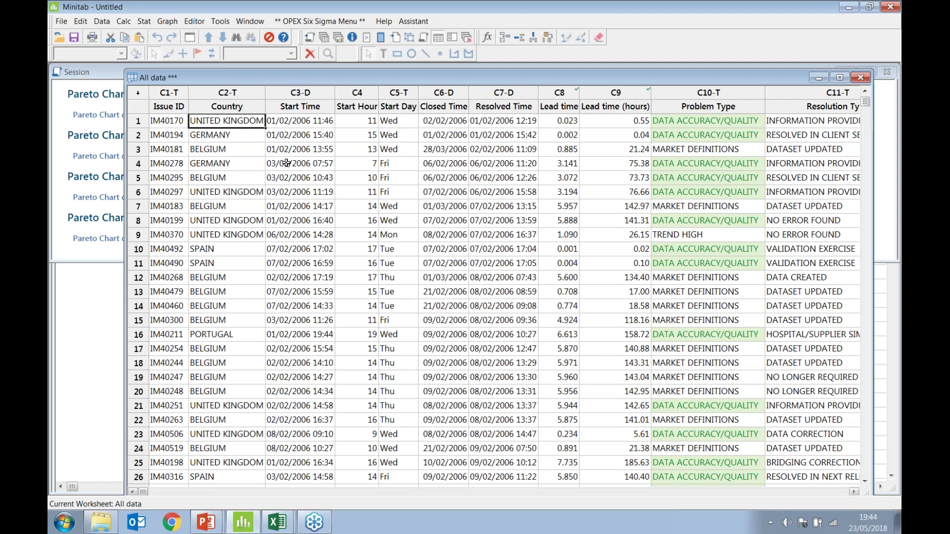
left_click(169, 21)
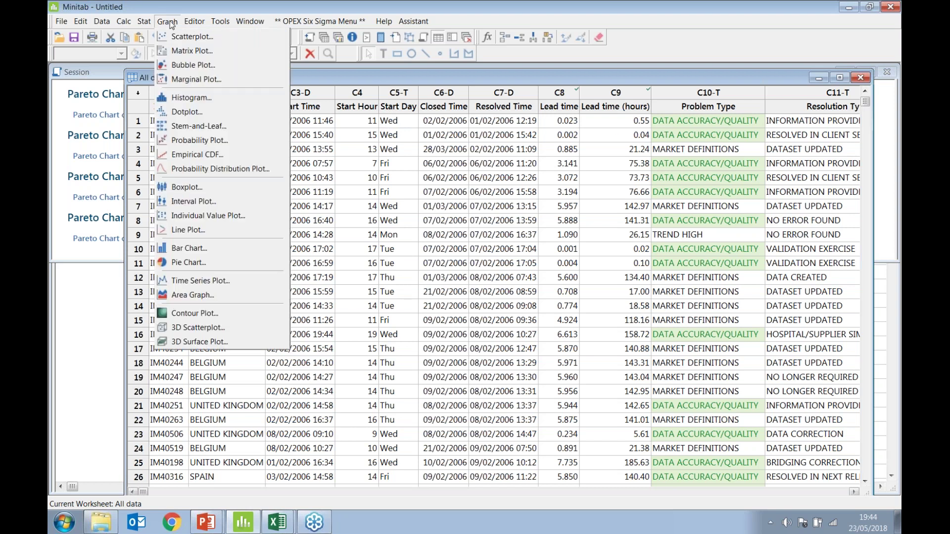
left_click(190, 218)
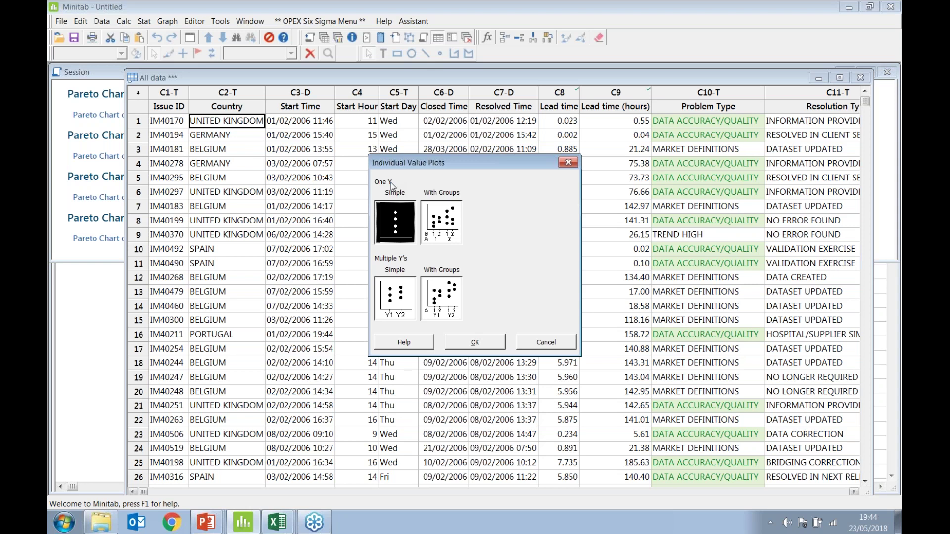
left_click(441, 226)
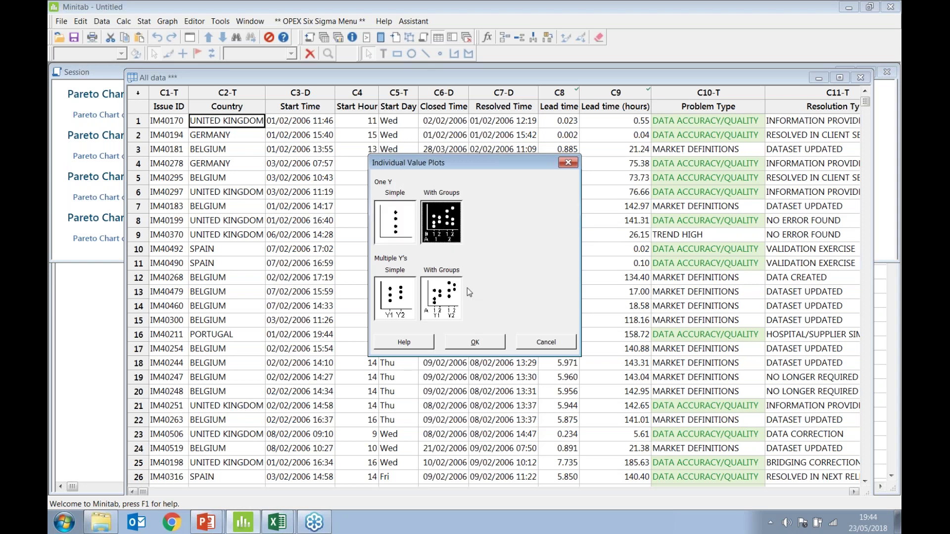
left_click(484, 342)
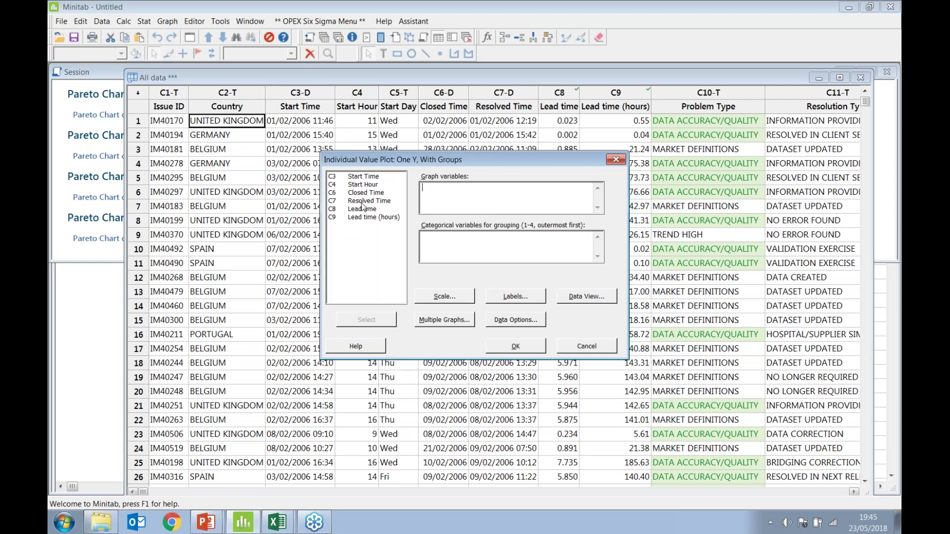
double_click(363, 217)
left_click(444, 238)
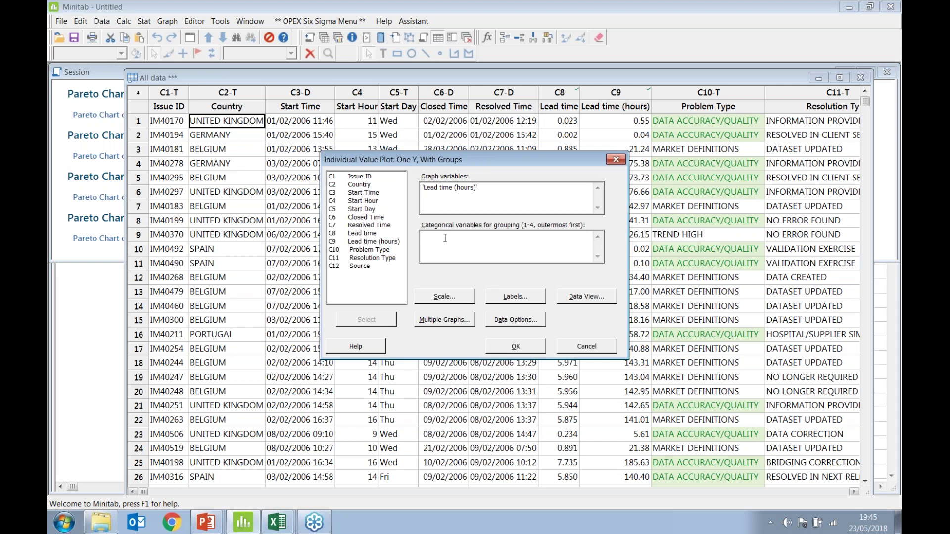
double_click(369, 185)
left_click(515, 346)
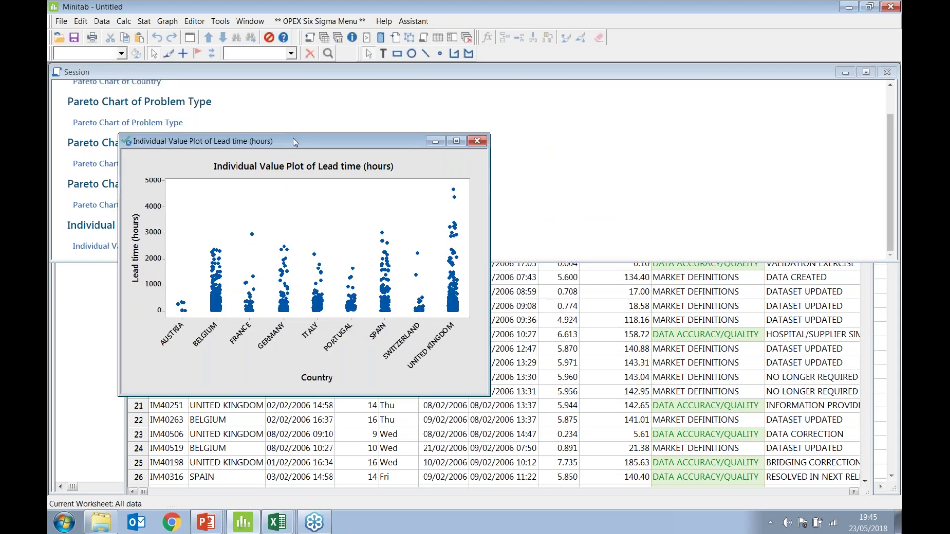
Enlarge the individual value plot window and reposition it over the session and worksheet windows
left_click_drag(293, 141, 444, 95)
left_click_drag(643, 358, 792, 459)
left_click_drag(632, 94, 555, 101)
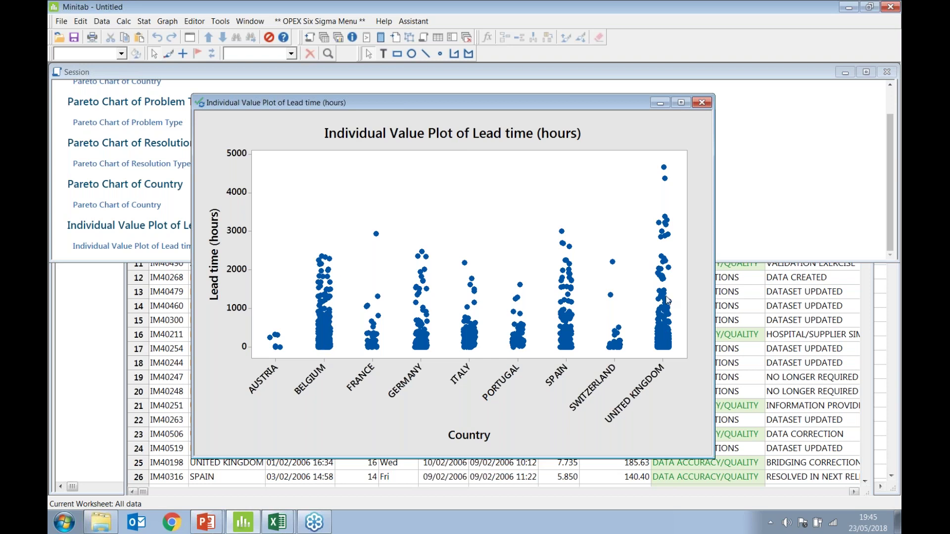
mouse_move(667, 299)
left_click_drag(401, 105, 342, 90)
left_click_drag(654, 438, 712, 473)
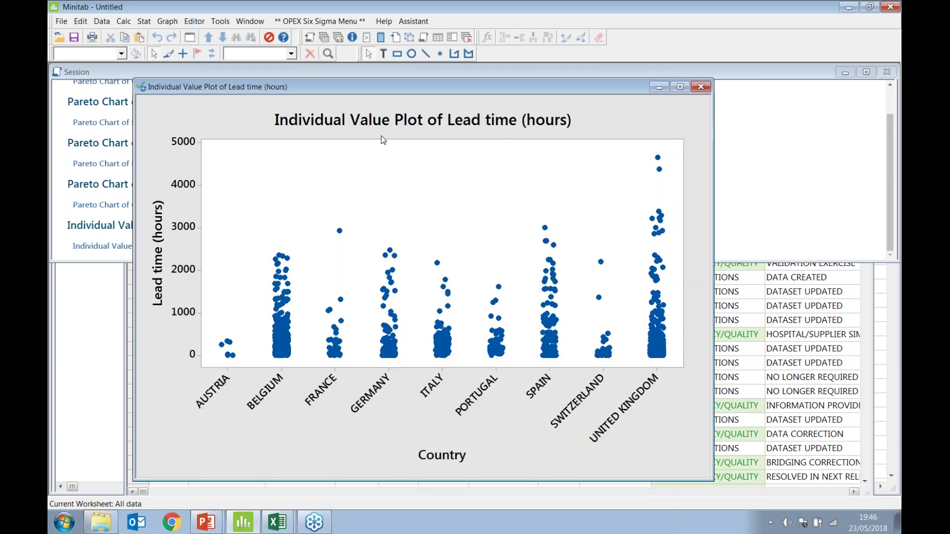
Brush the highest France point and then all the Austria points on the plot to identify their worksheet rows
left_click(192, 21)
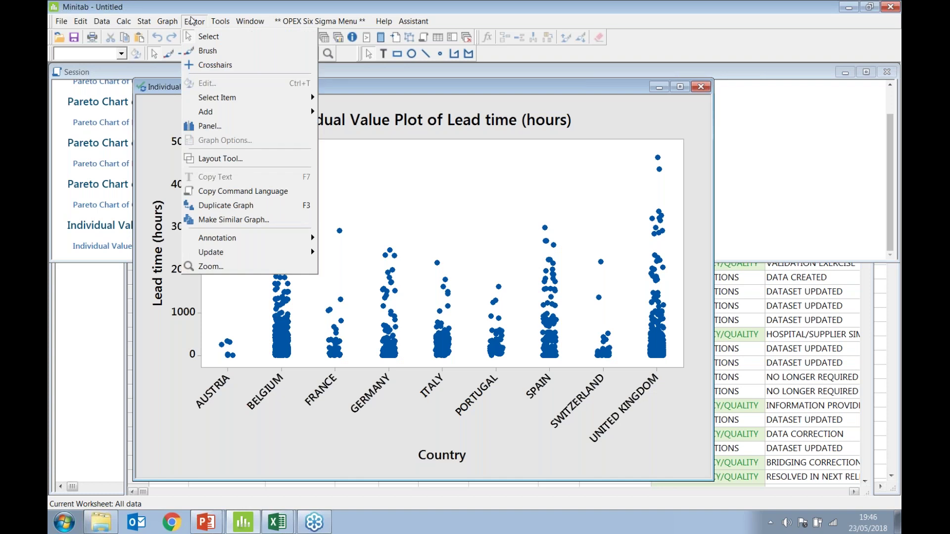
left_click(196, 51)
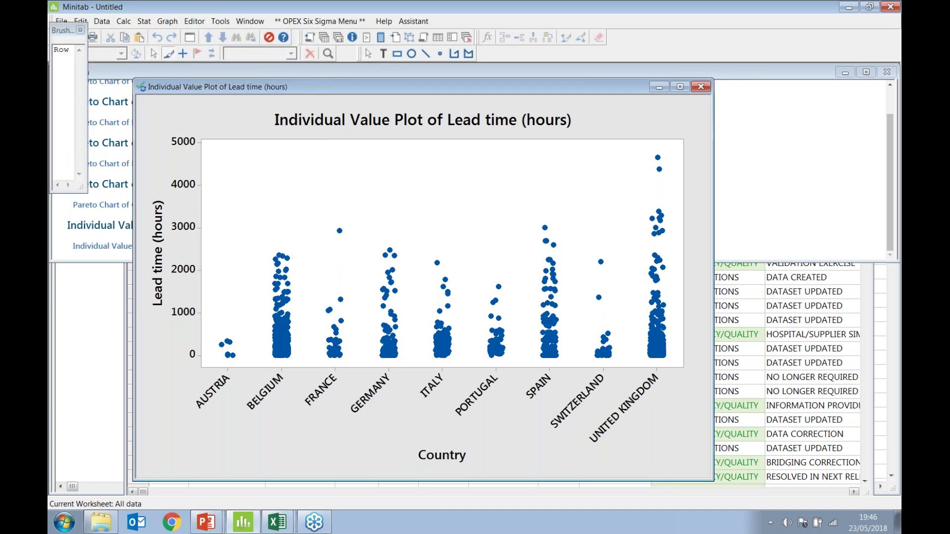
left_click(340, 231)
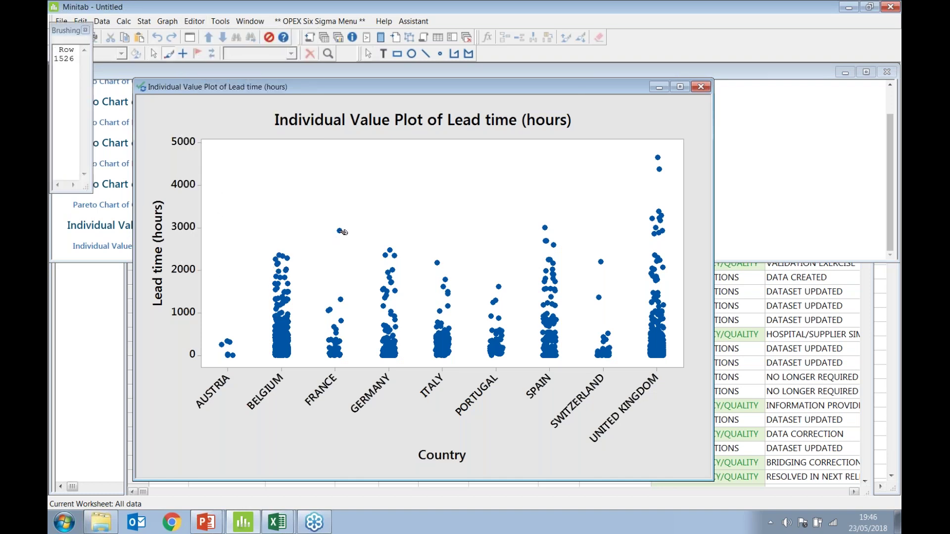
left_click_drag(203, 326, 258, 377)
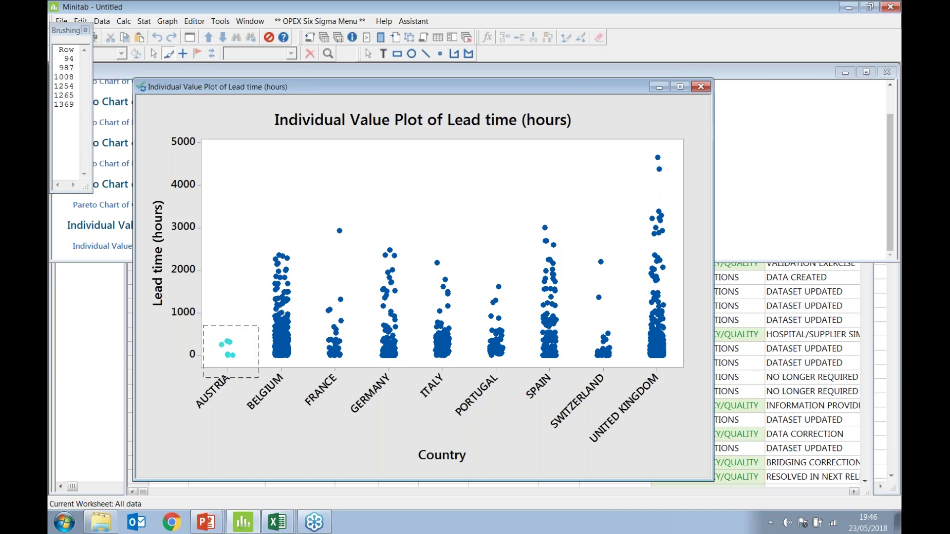
left_click_drag(72, 34, 102, 95)
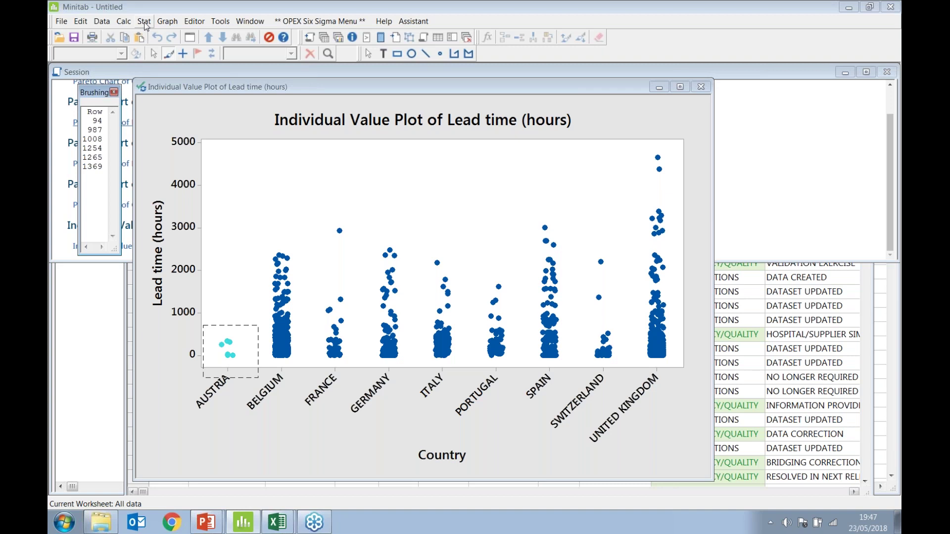
Set up a one-Y boxplot with groups, using 'Lead time (hours)' as graph variable and Country as grouping variable
left_click(167, 21)
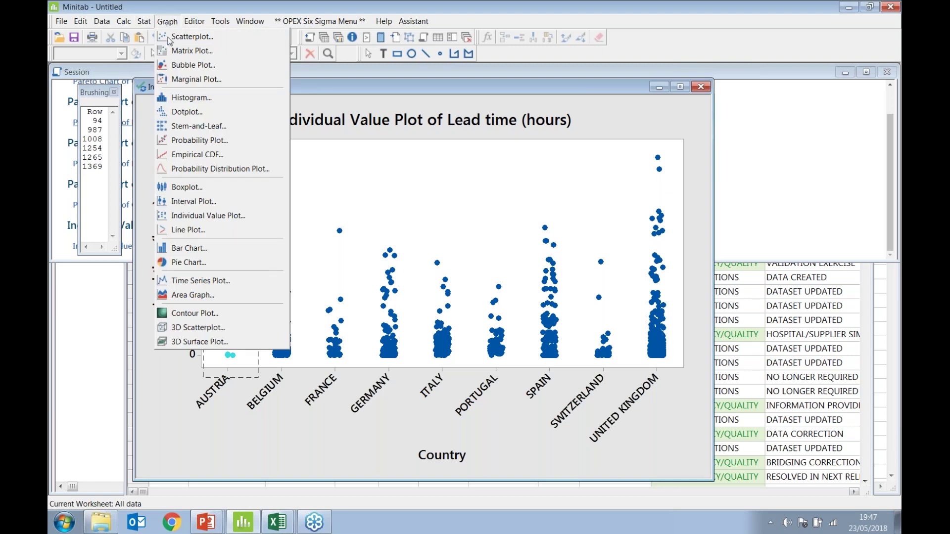
left_click(189, 188)
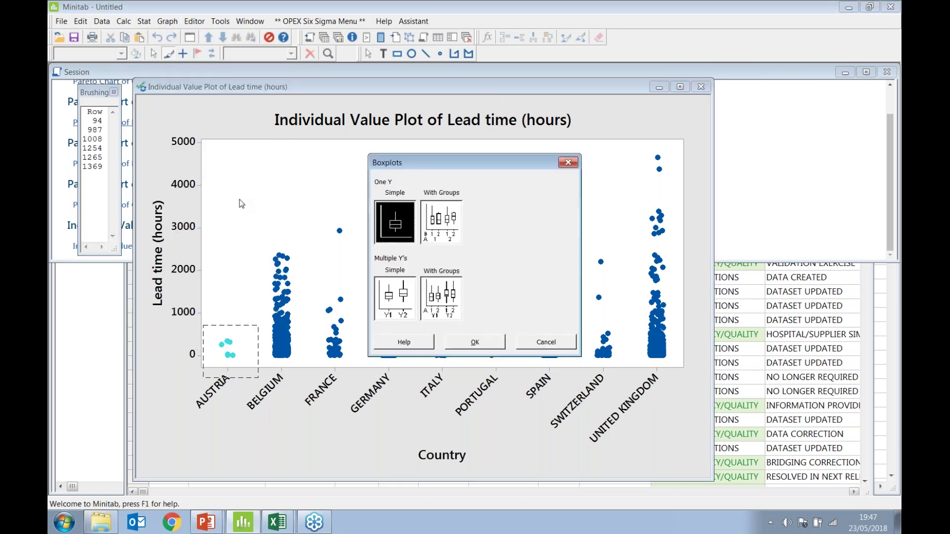
left_click(440, 228)
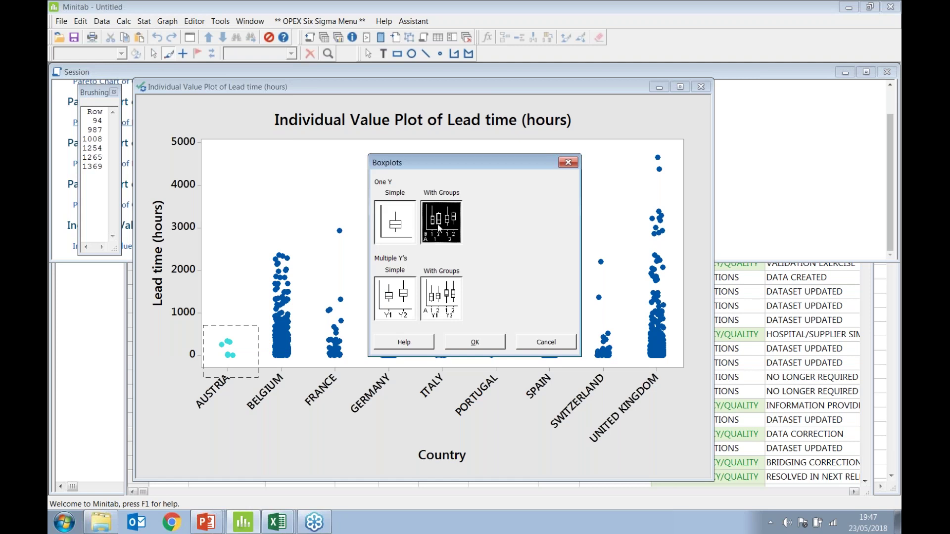
left_click(475, 343)
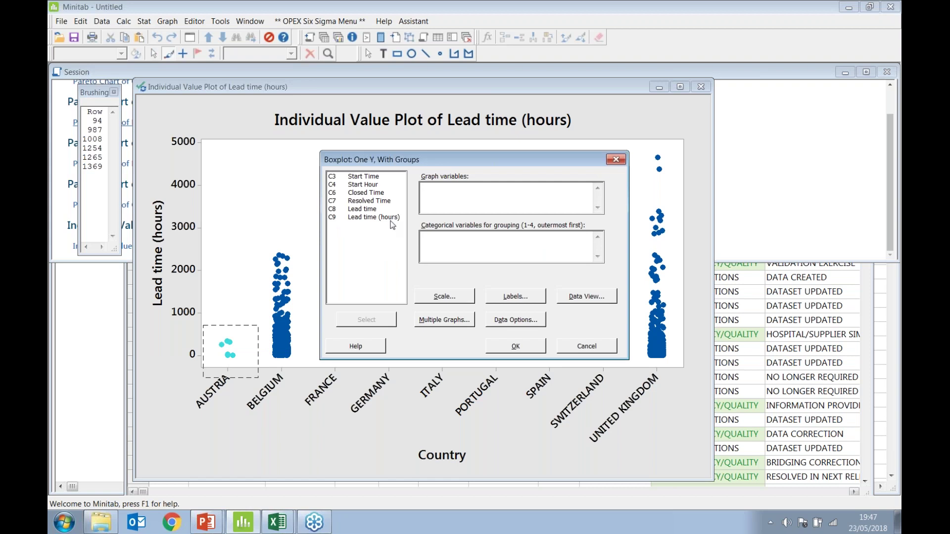
double_click(369, 222)
left_click(434, 238)
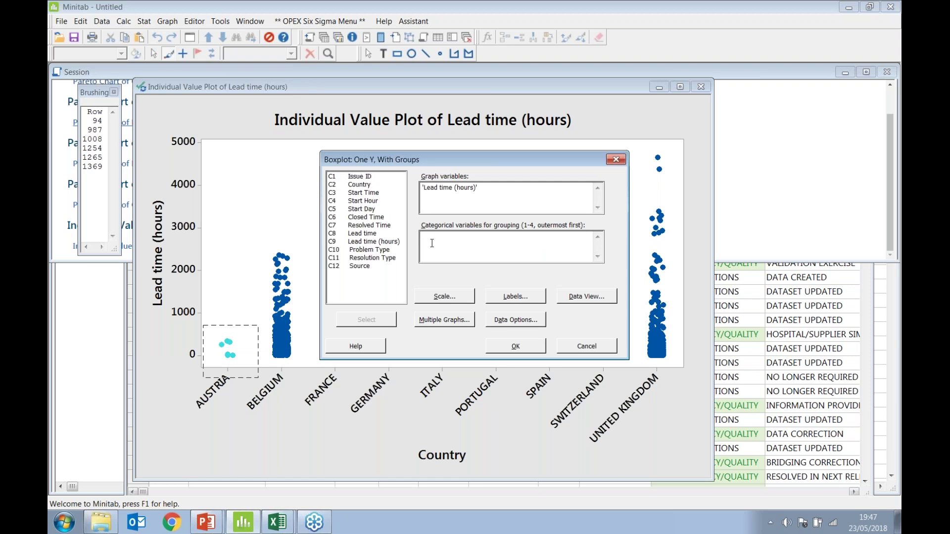
double_click(367, 188)
Set the boxplot's data options to exclude rows that match the condition Country = "AUSTRIA"
left_click(520, 322)
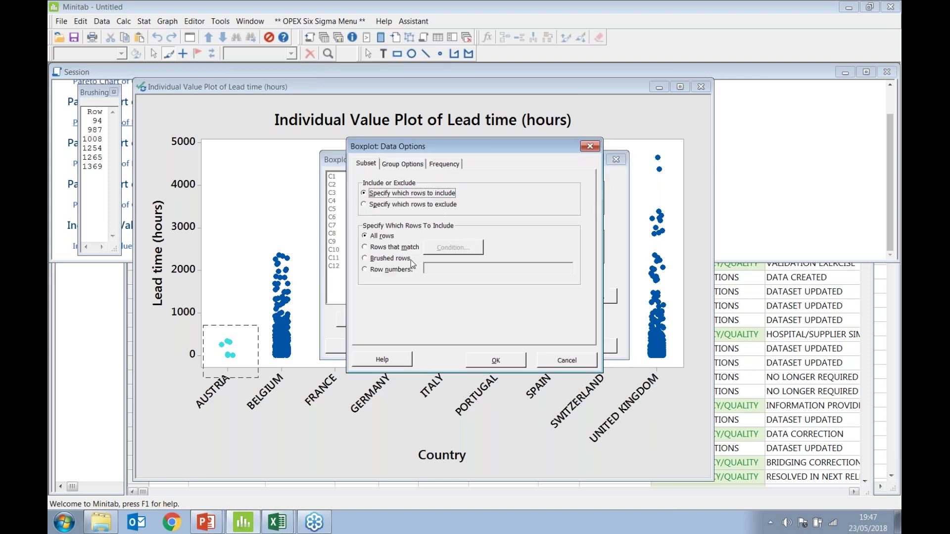
left_click(365, 204)
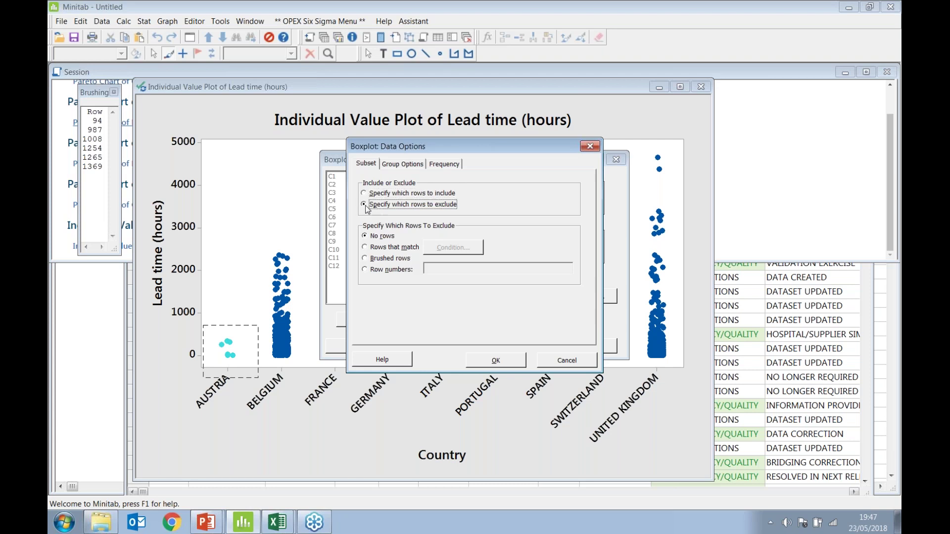
left_click(365, 247)
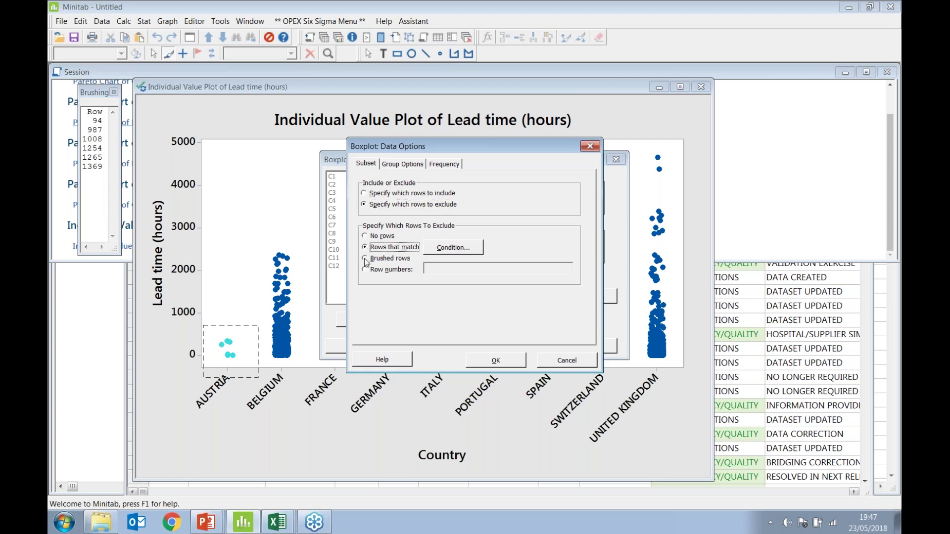
left_click(365, 258)
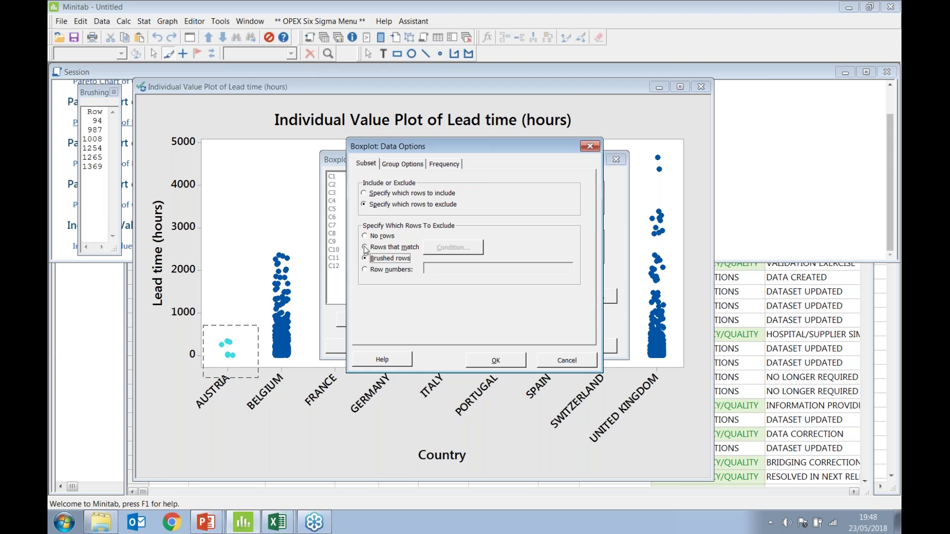
left_click(404, 247)
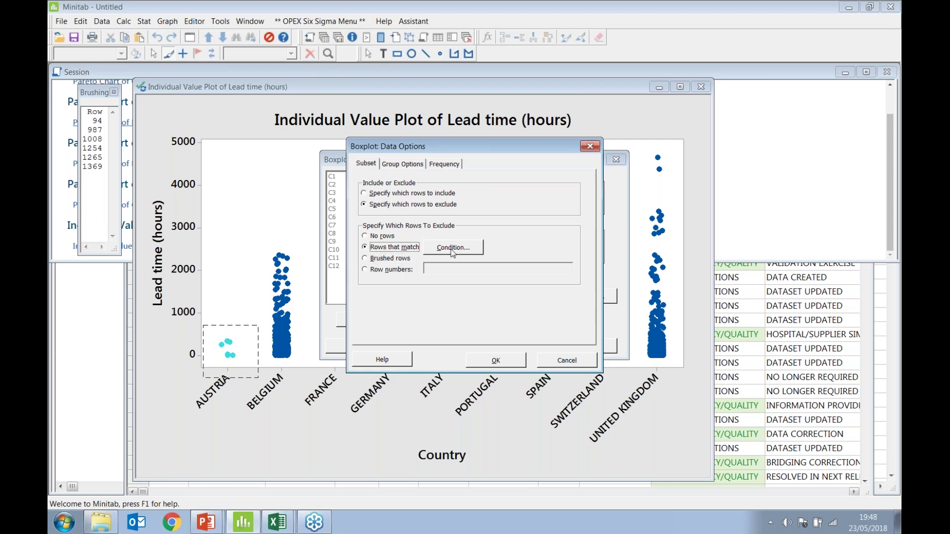
left_click(453, 249)
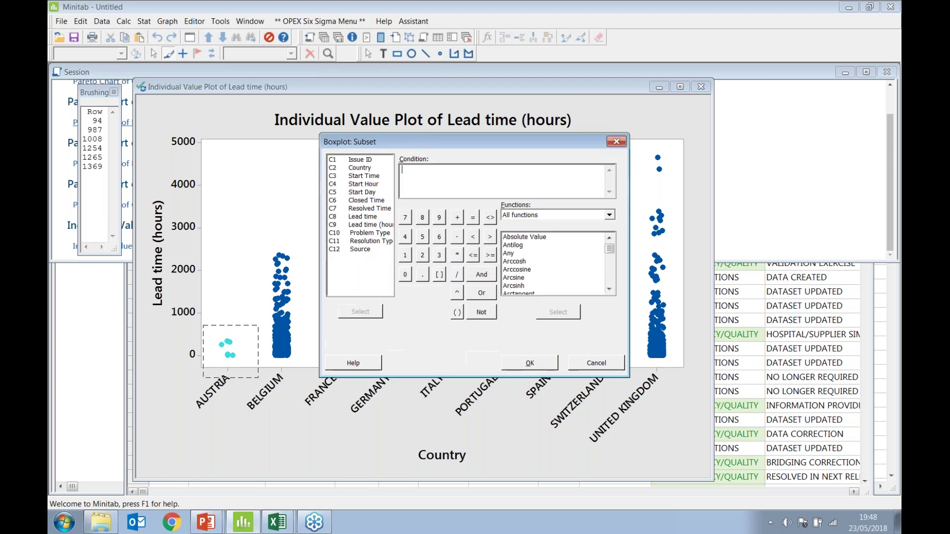
double_click(364, 169)
left_click(472, 218)
type("\"AUSTRIA\"")
left_click(537, 364)
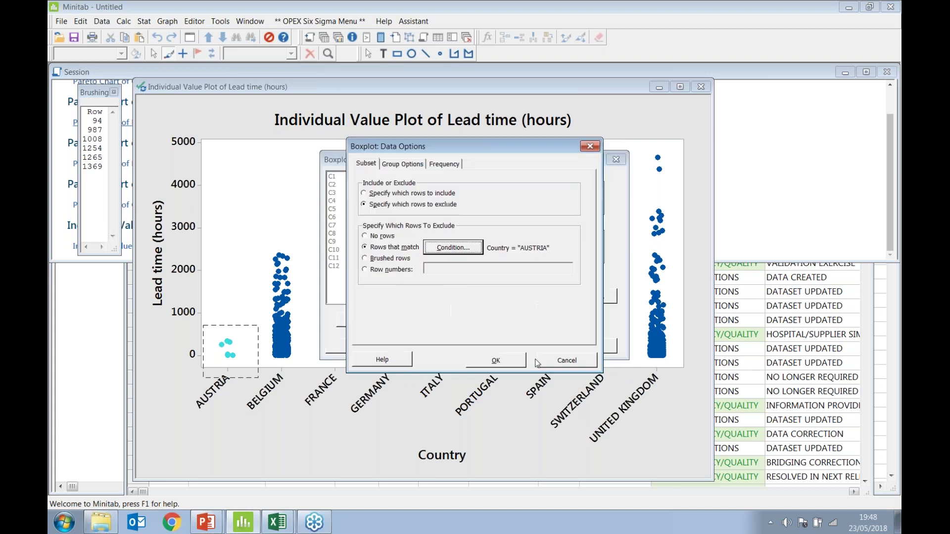
Generate the lead time boxplot by country without Austria and maximize its graph window
left_click(509, 360)
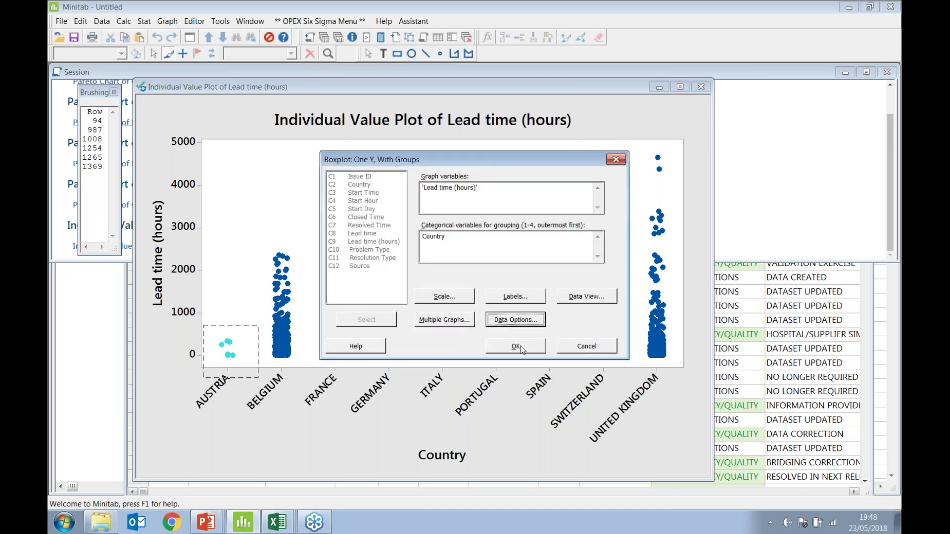
left_click(520, 349)
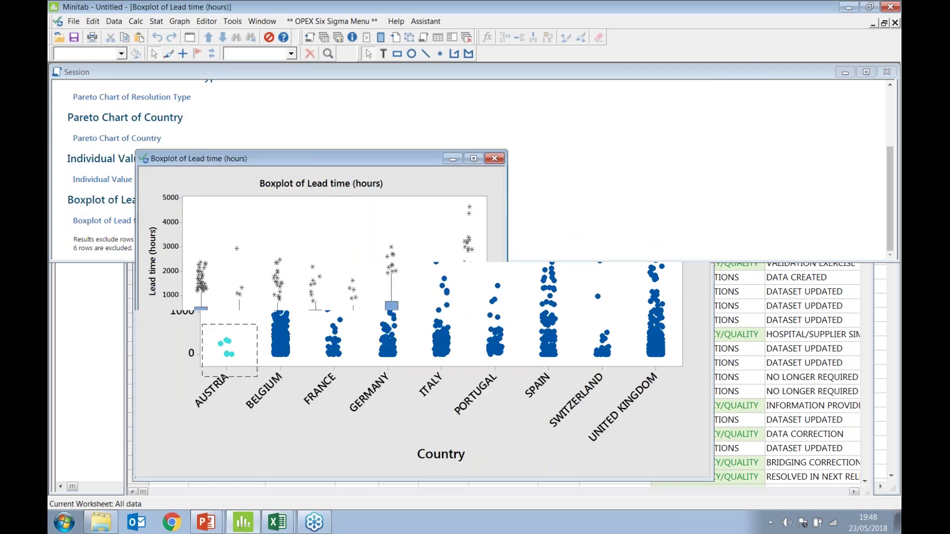
left_click(473, 158)
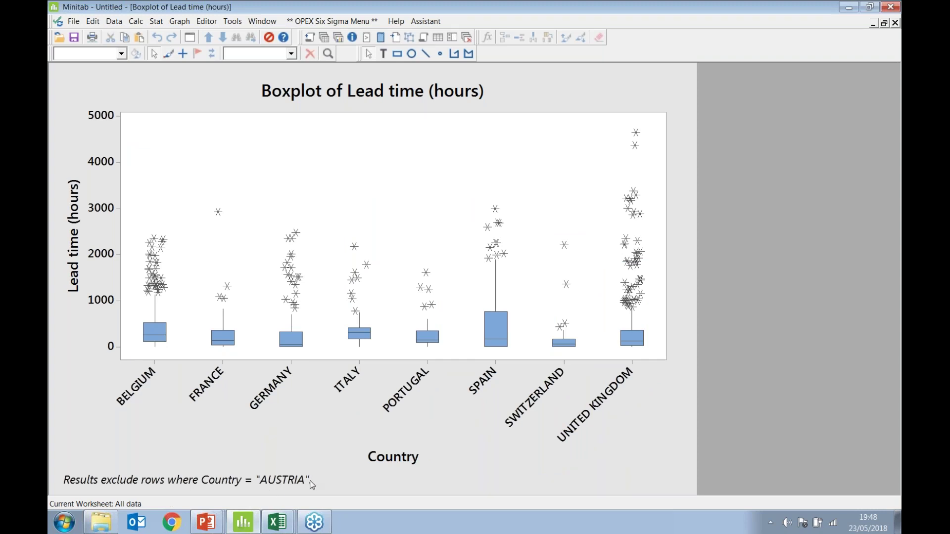
Minimize the boxplot, shorten the Session window and show the project's worksheets folder with All data
left_click(874, 23)
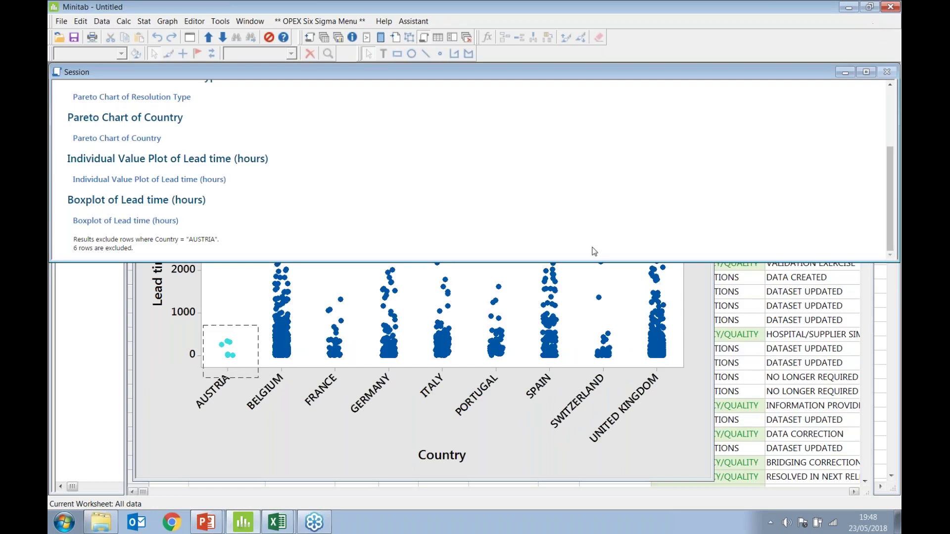
left_click_drag(583, 261, 586, 158)
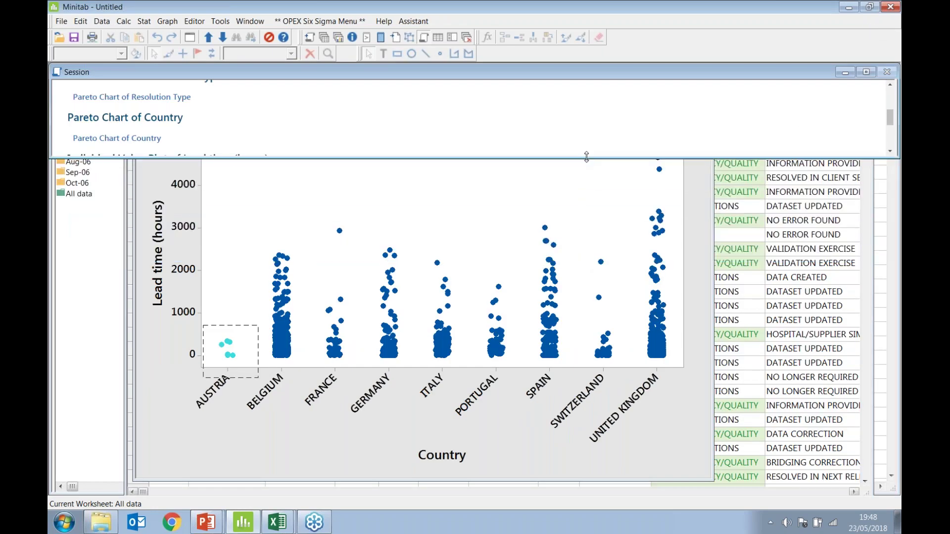
left_click(326, 37)
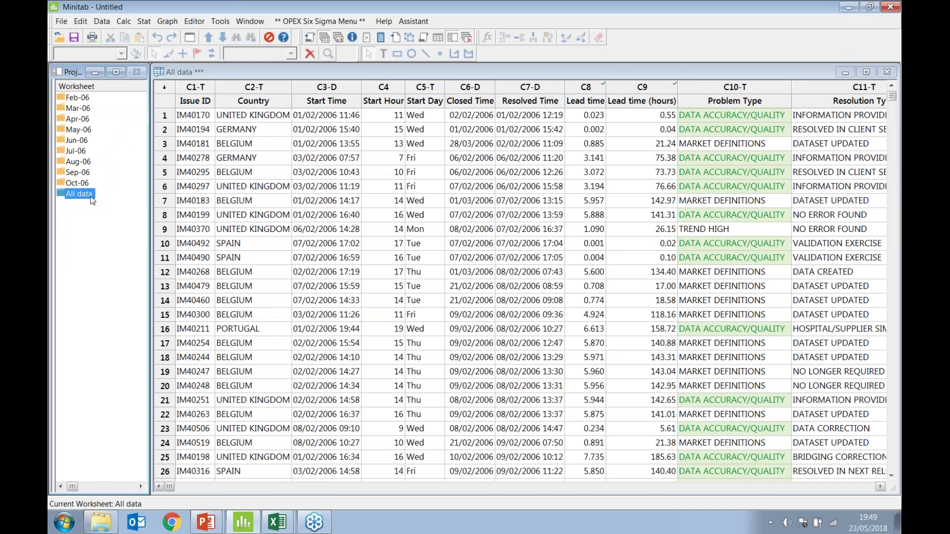
Set up a subset of the All data worksheet that excludes rows matching a condition on the Country column
left_click(106, 26)
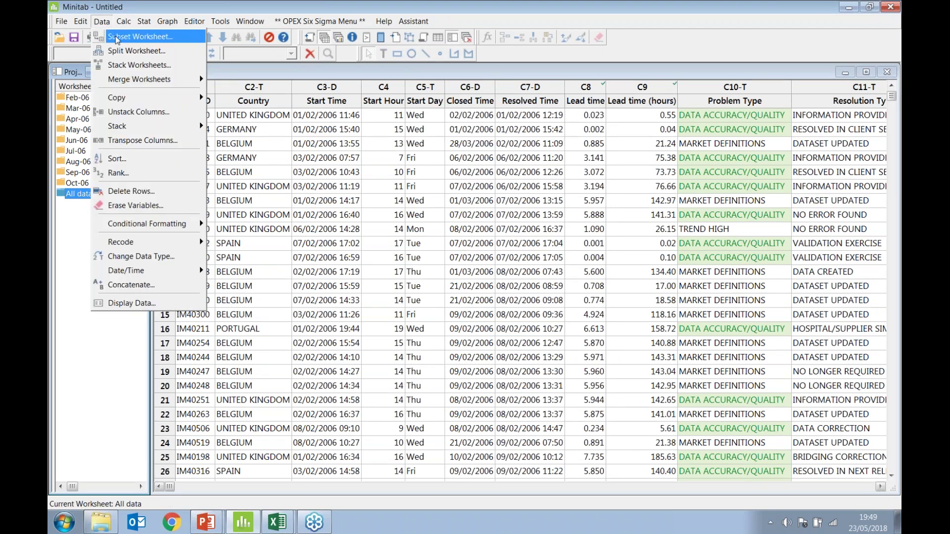
left_click(116, 38)
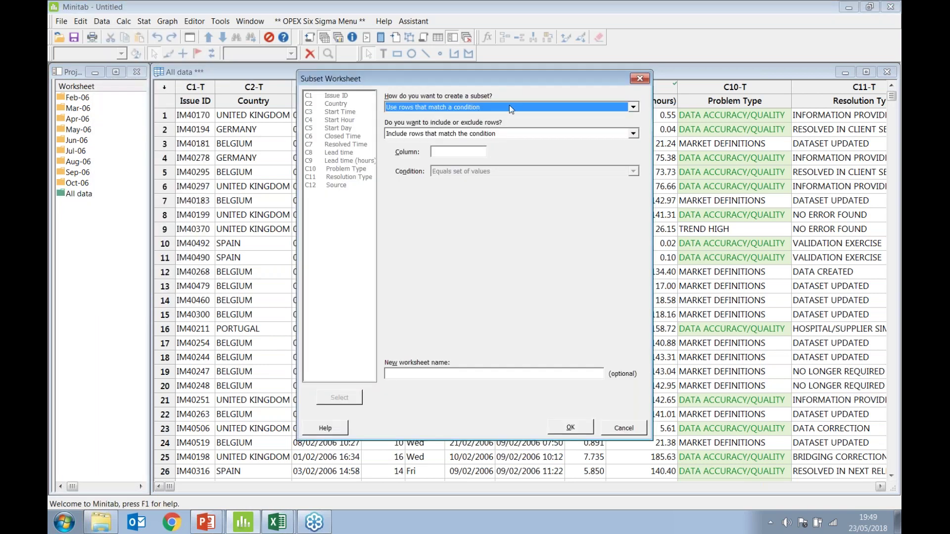
left_click(503, 136)
left_click(496, 155)
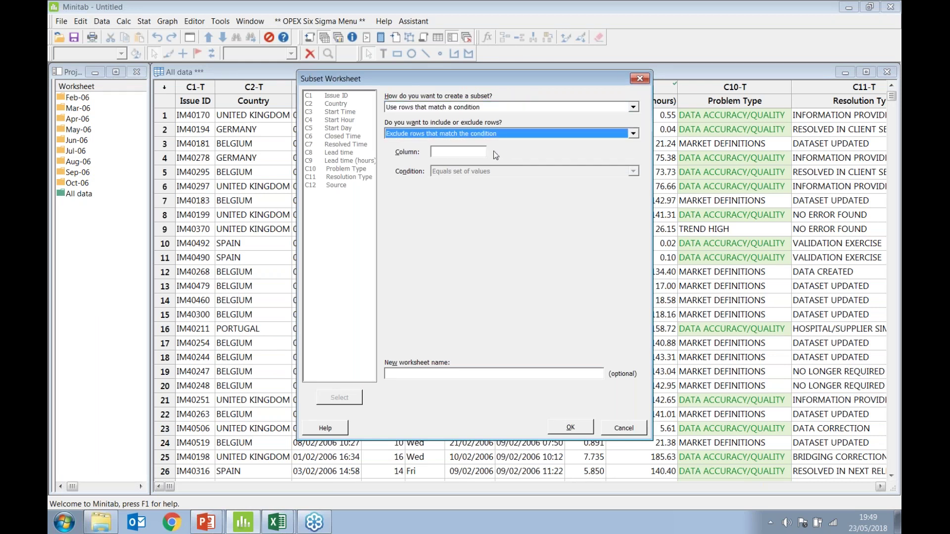
left_click(472, 154)
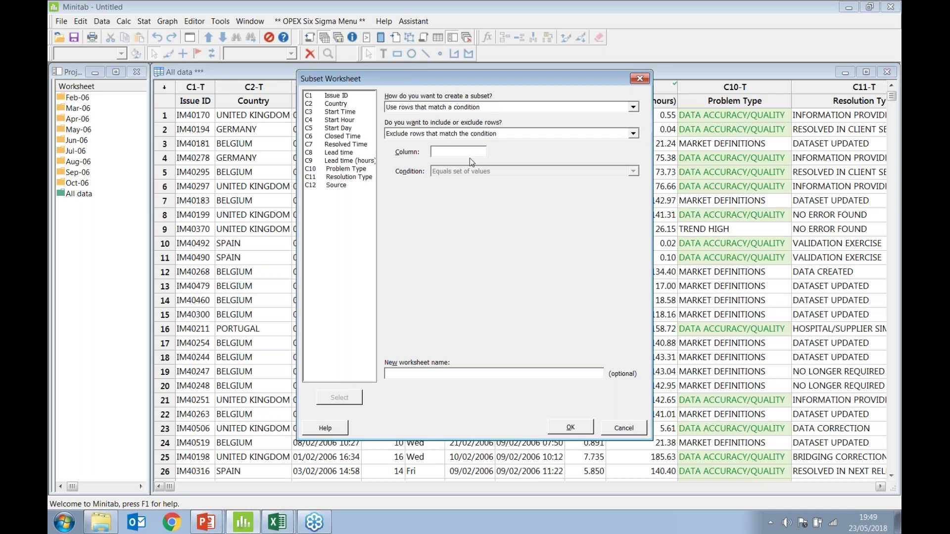
double_click(339, 105)
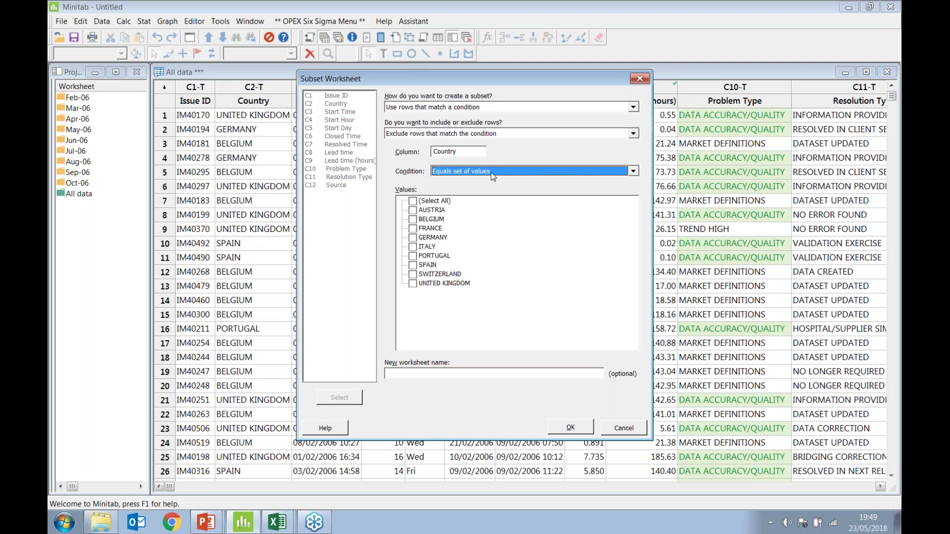
Base the subset on excluding brushed rows from a graph, name it "All data except Austria" and create the worksheet
left_click(633, 133)
left_click(544, 107)
left_click(545, 106)
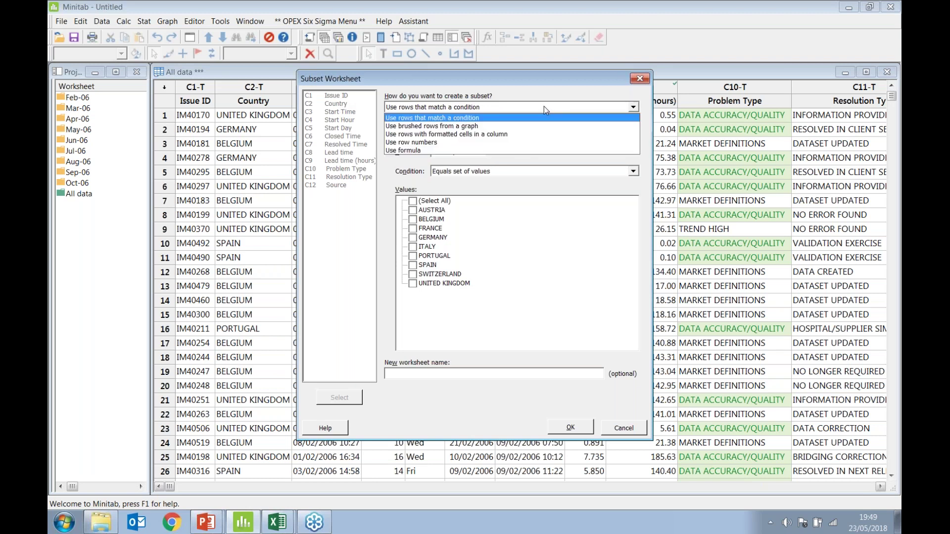
left_click(480, 126)
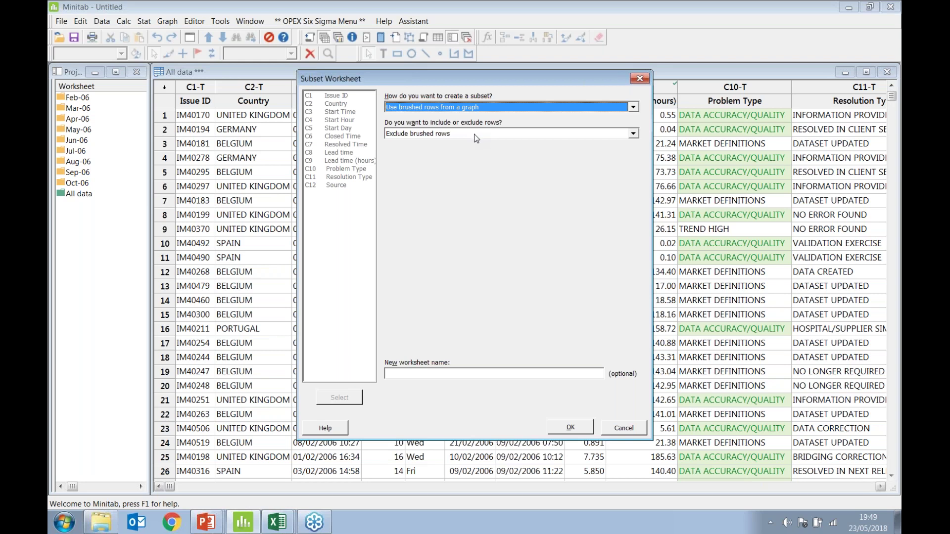
left_click(394, 375)
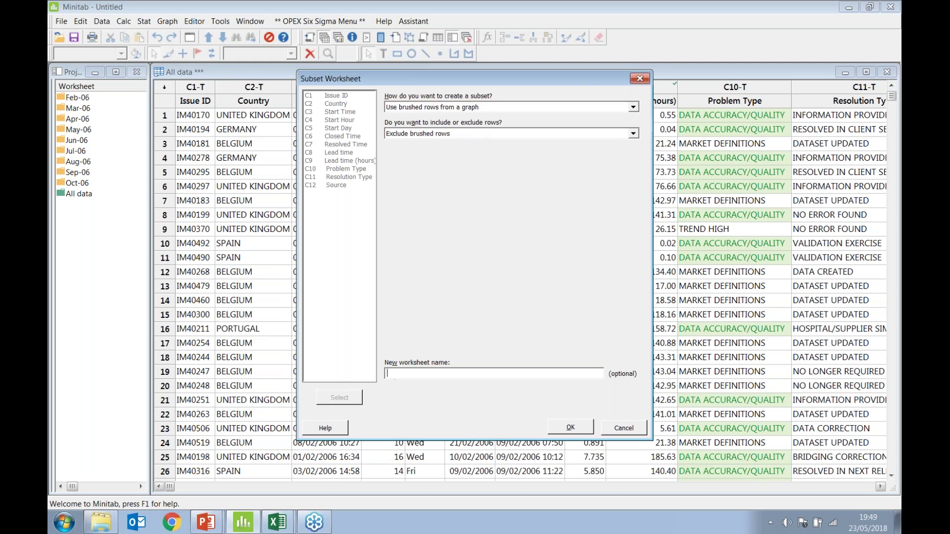
type("All data except Austria")
left_click(577, 428)
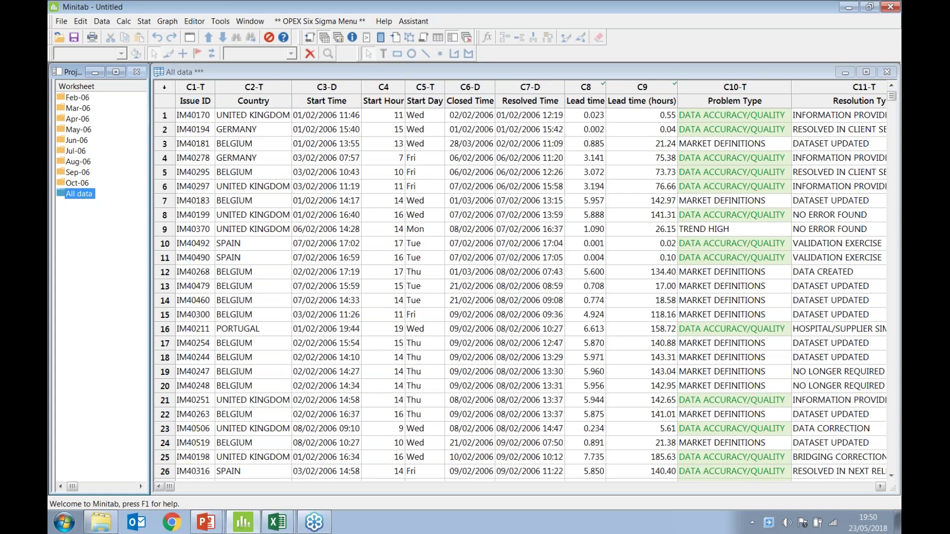
Reposition the new subset worksheet, compare All data with All data except Austria, and switch to the PowerPoint slide show
left_click_drag(542, 430, 397, 245)
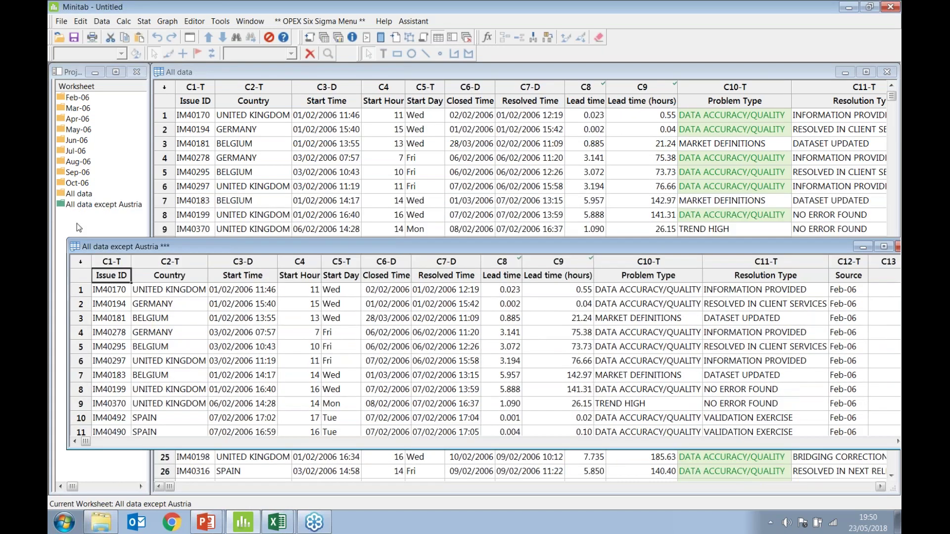
left_click(82, 194)
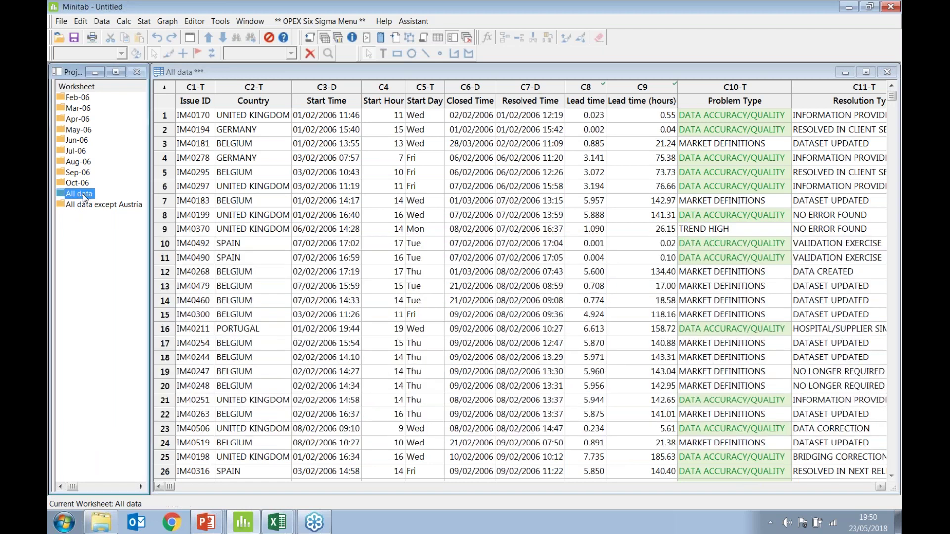
left_click(88, 209)
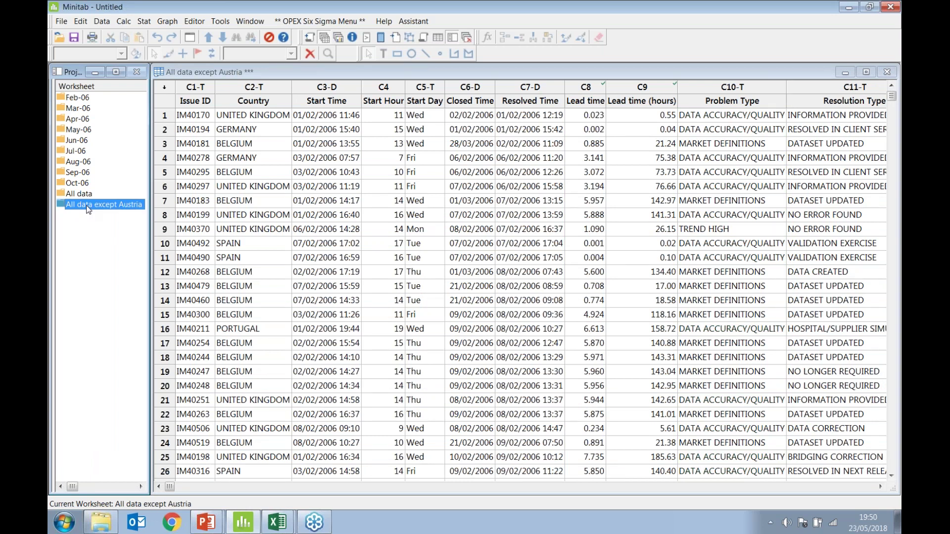
key("alt+Tab")
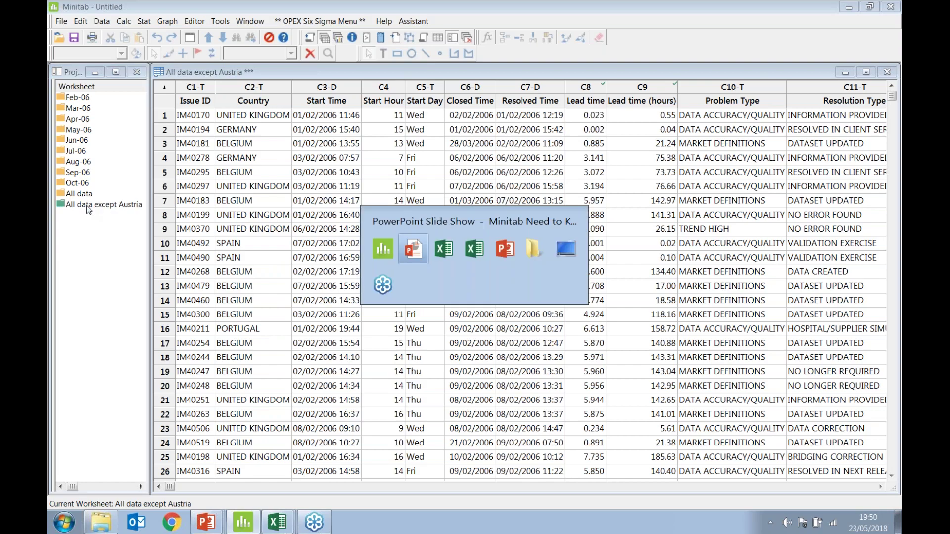
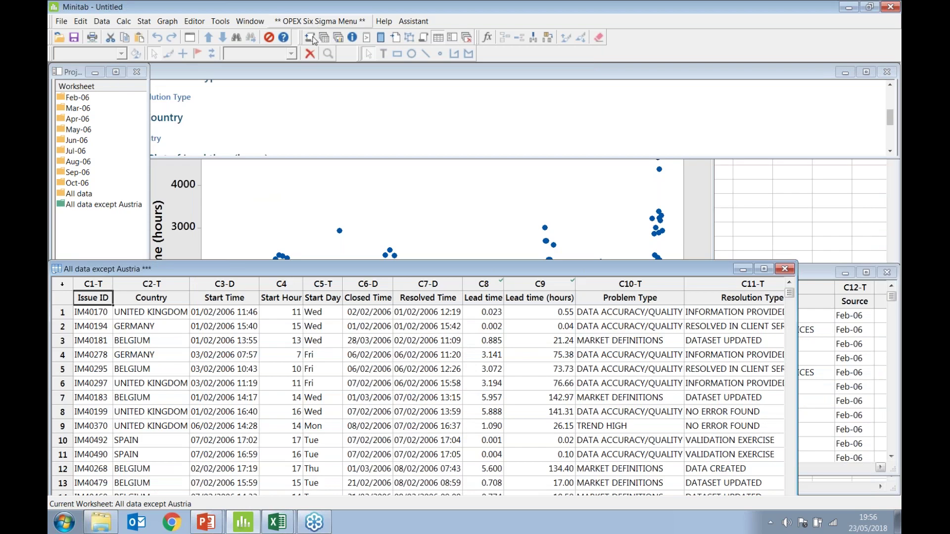
View the project's graphs folder and return to the worksheets folder showing All data except Austria
left_click(335, 39)
left_click(324, 39)
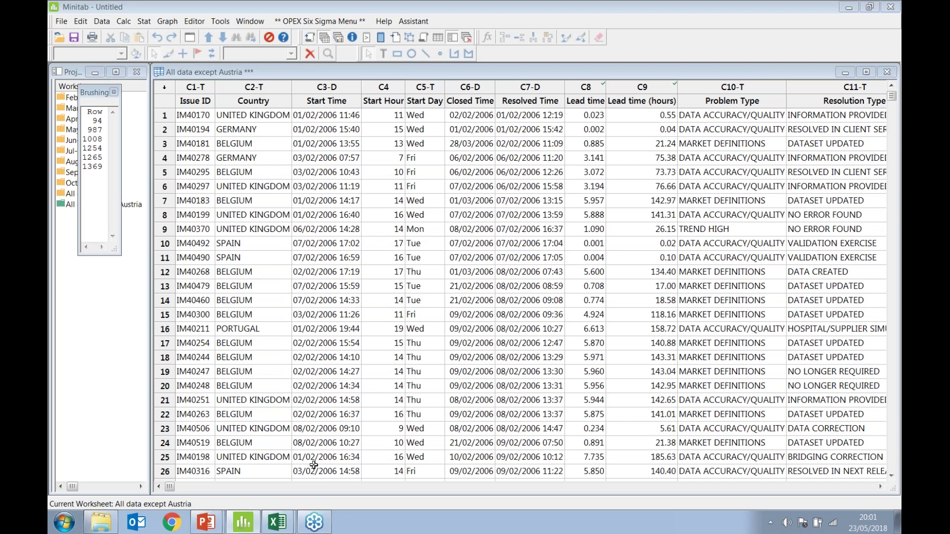
Switch to the PowerPoint presentation of the Minitab Need to Knows webinar and bring up its running slide show
mouse_move(218, 522)
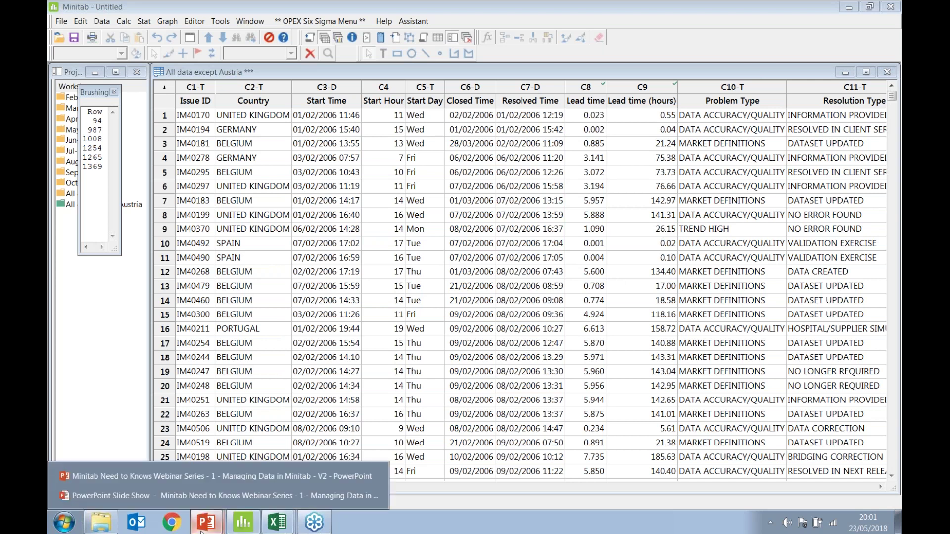
left_click(209, 472)
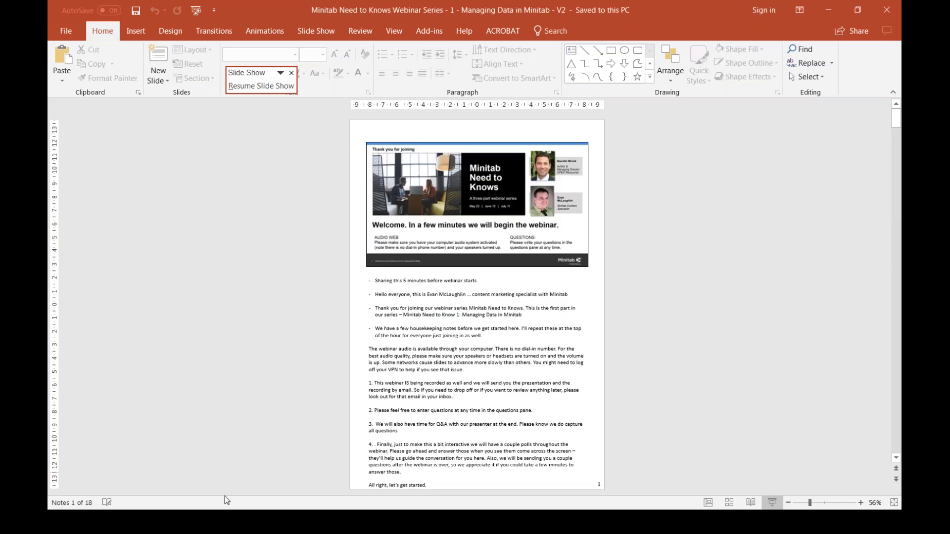
key("alt+Tab")
key("alt+Tab")
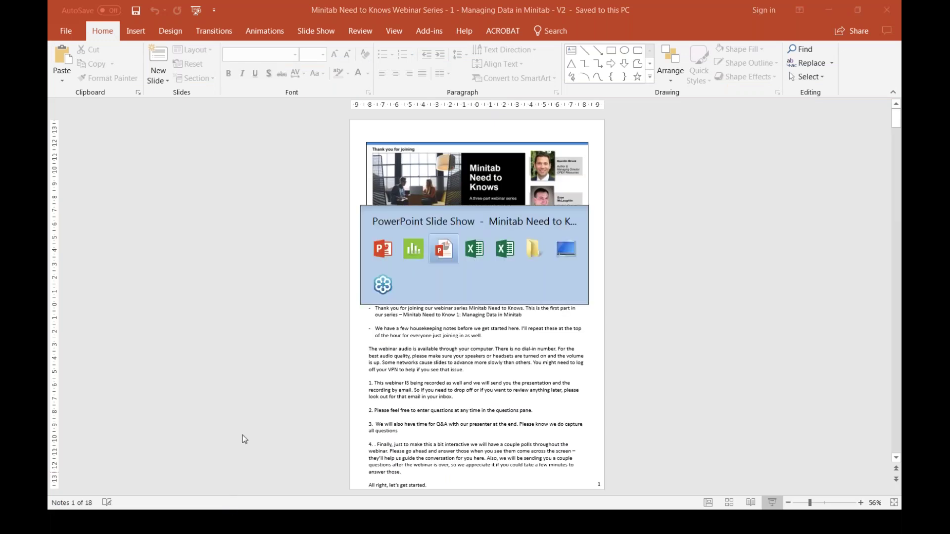